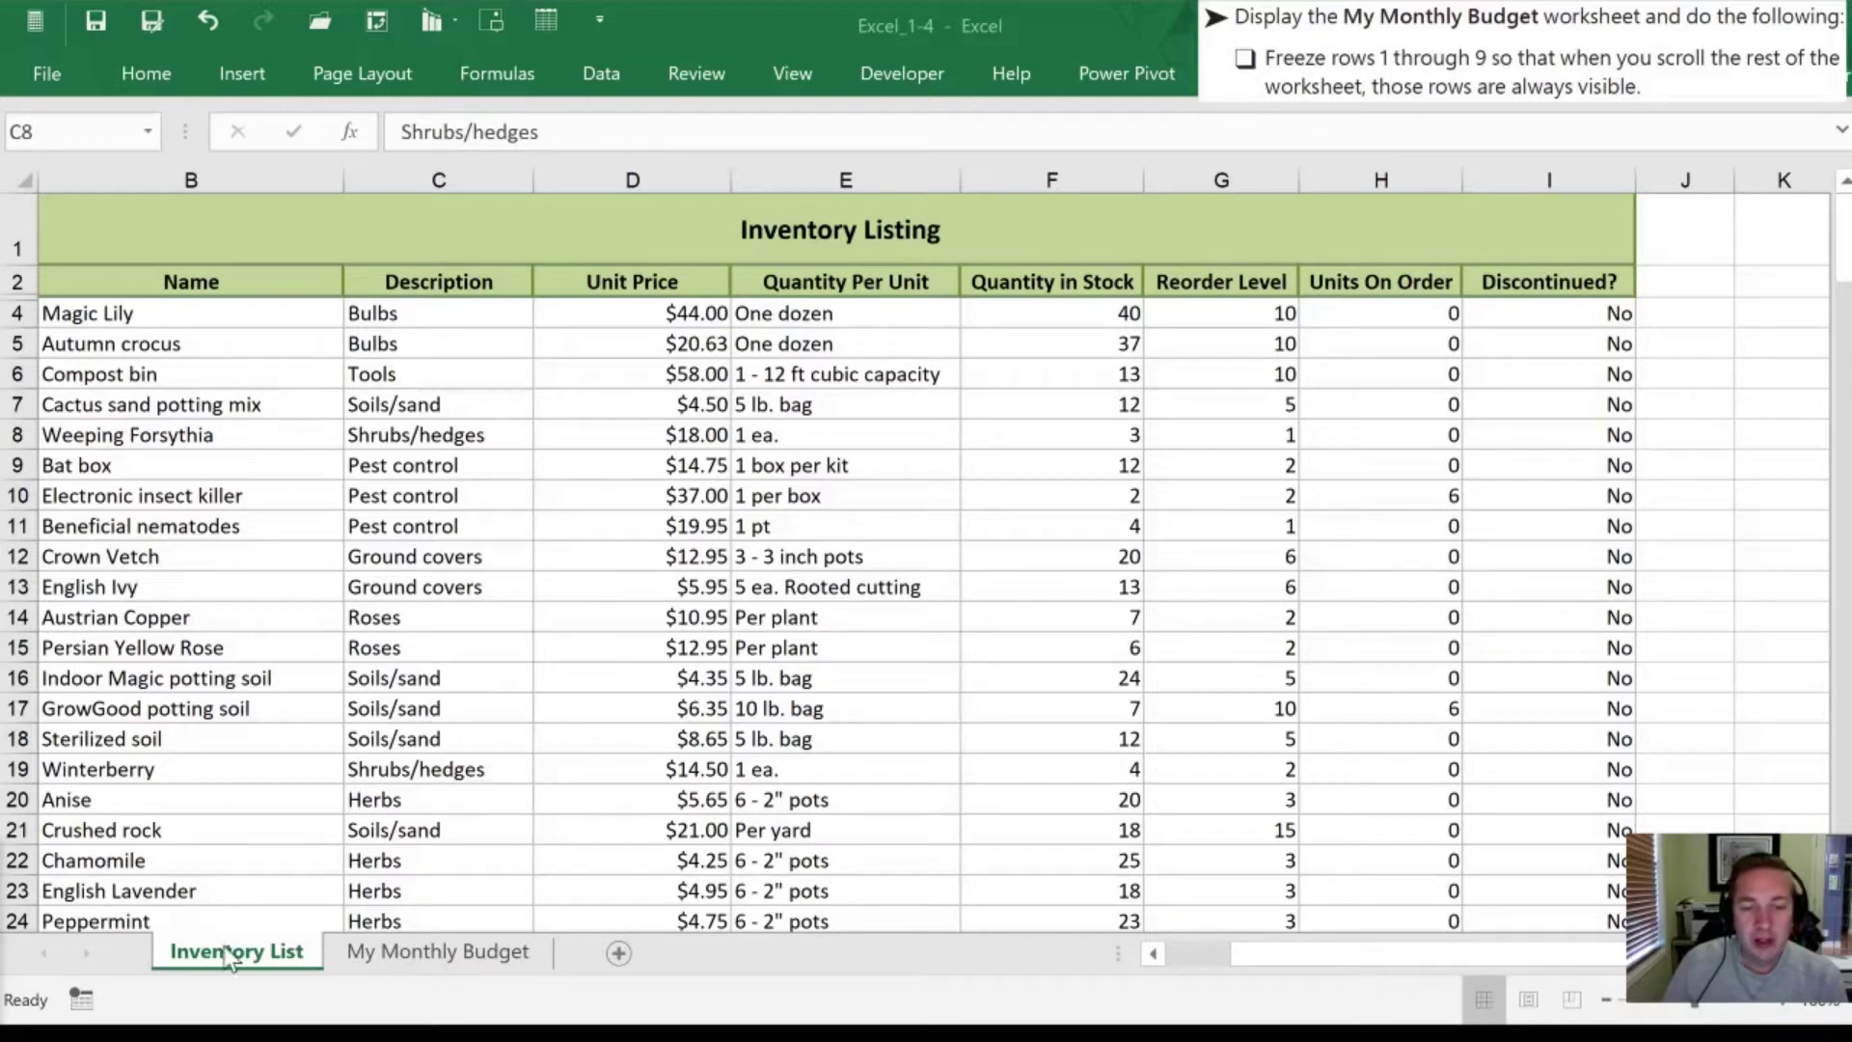
Step: Switch from the Inventory List sheet to the My Monthly Budget sheet tab
click(419, 953)
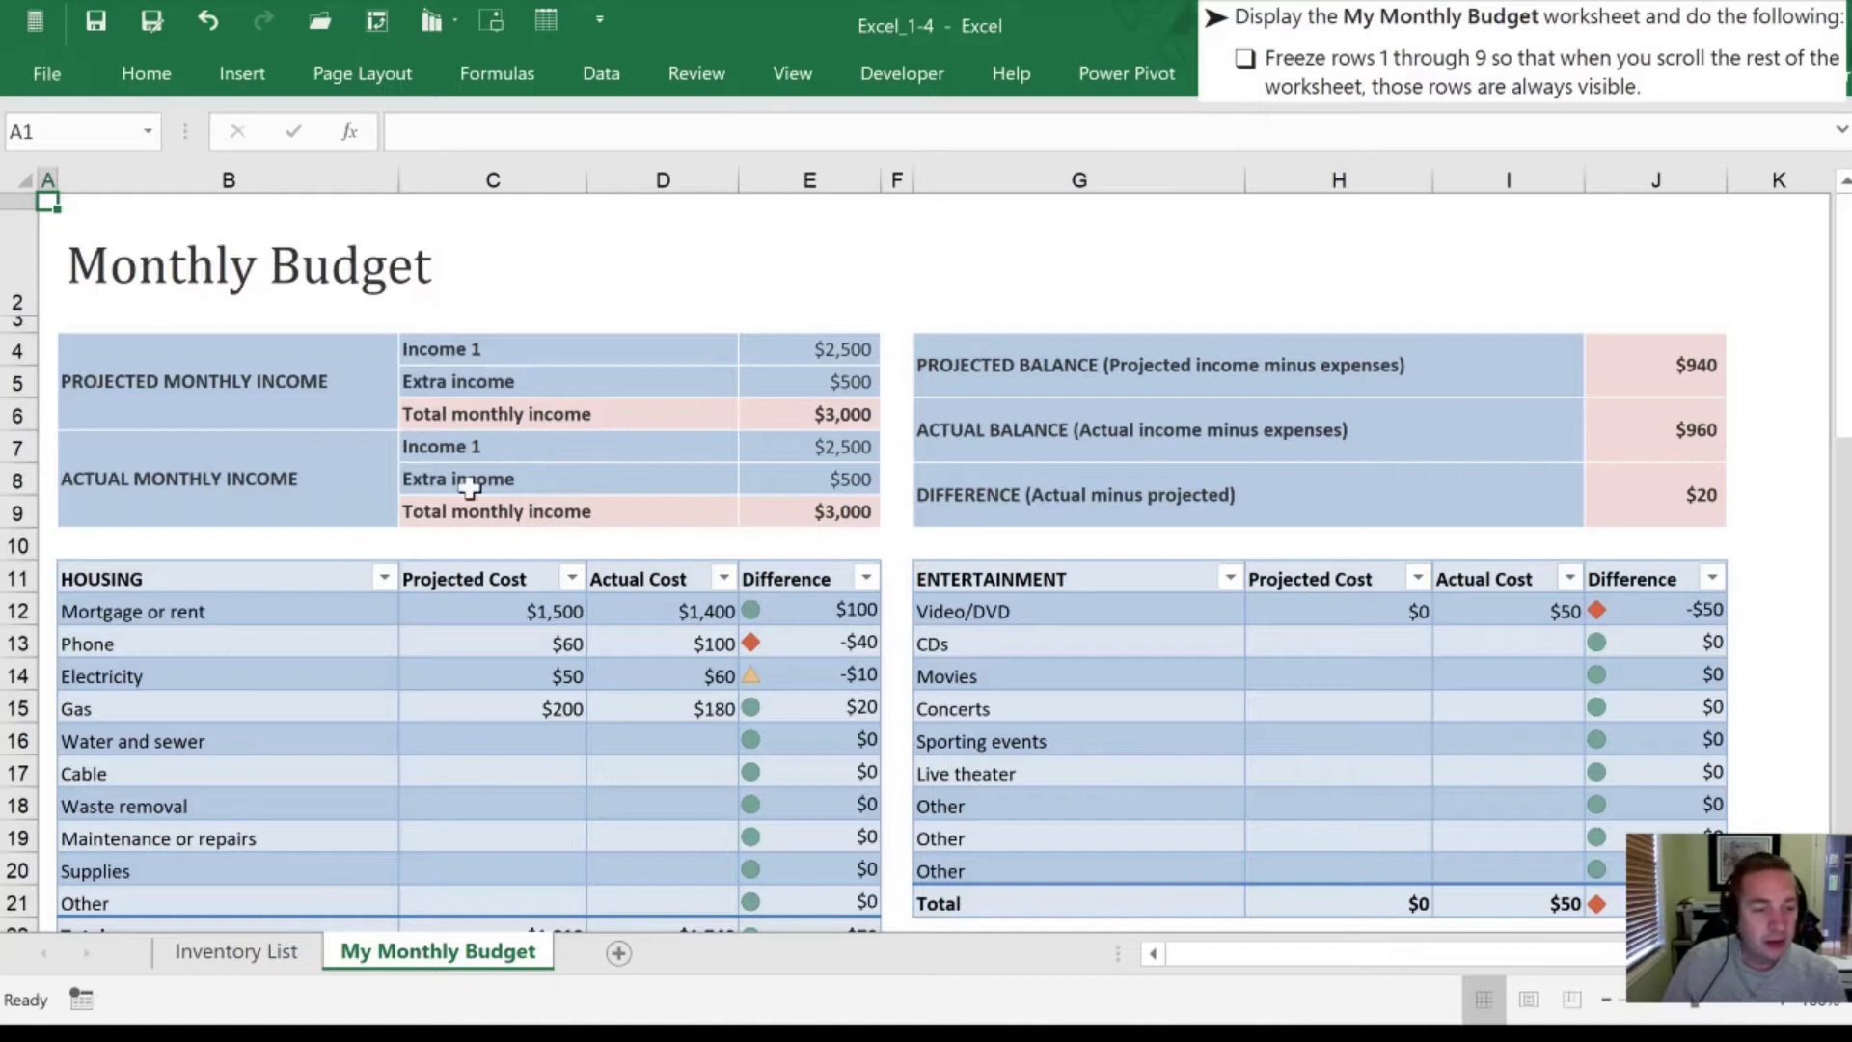
Step: Make A10, just below row 9, the active cell and bring up the View ribbon
click(5, 503)
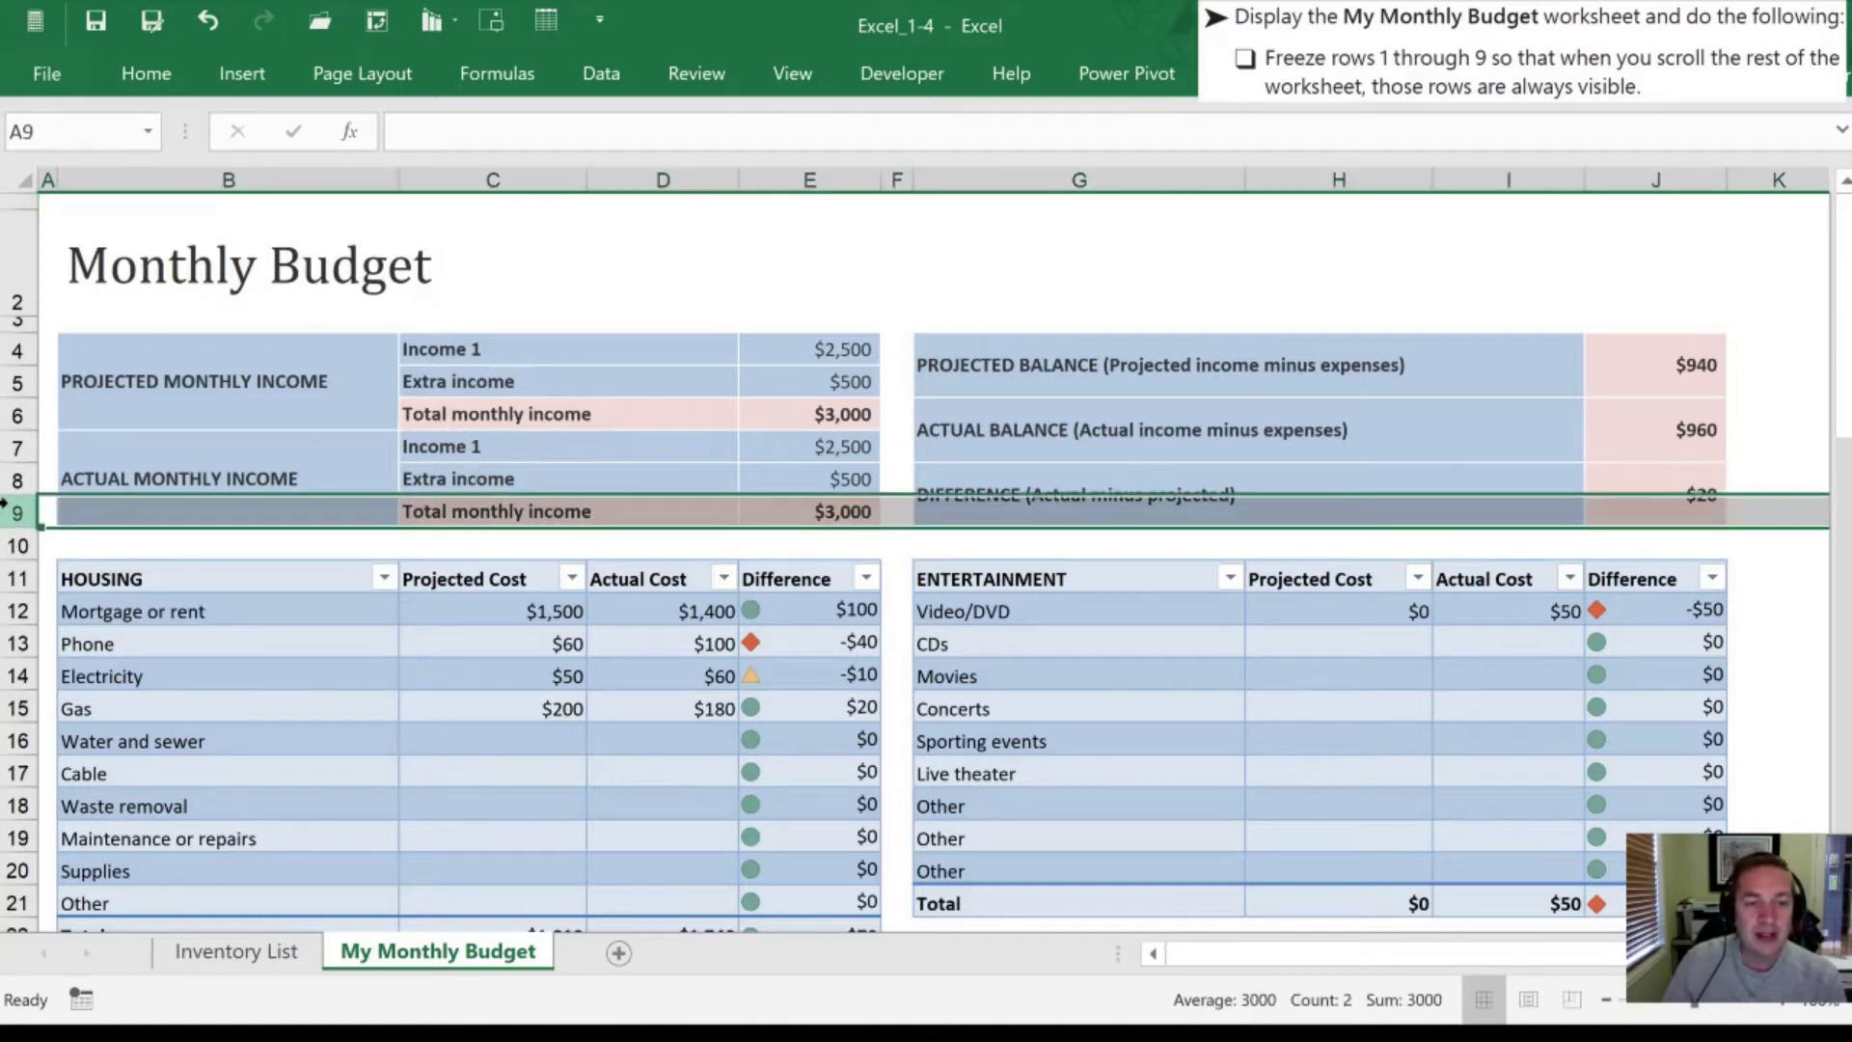
click(48, 545)
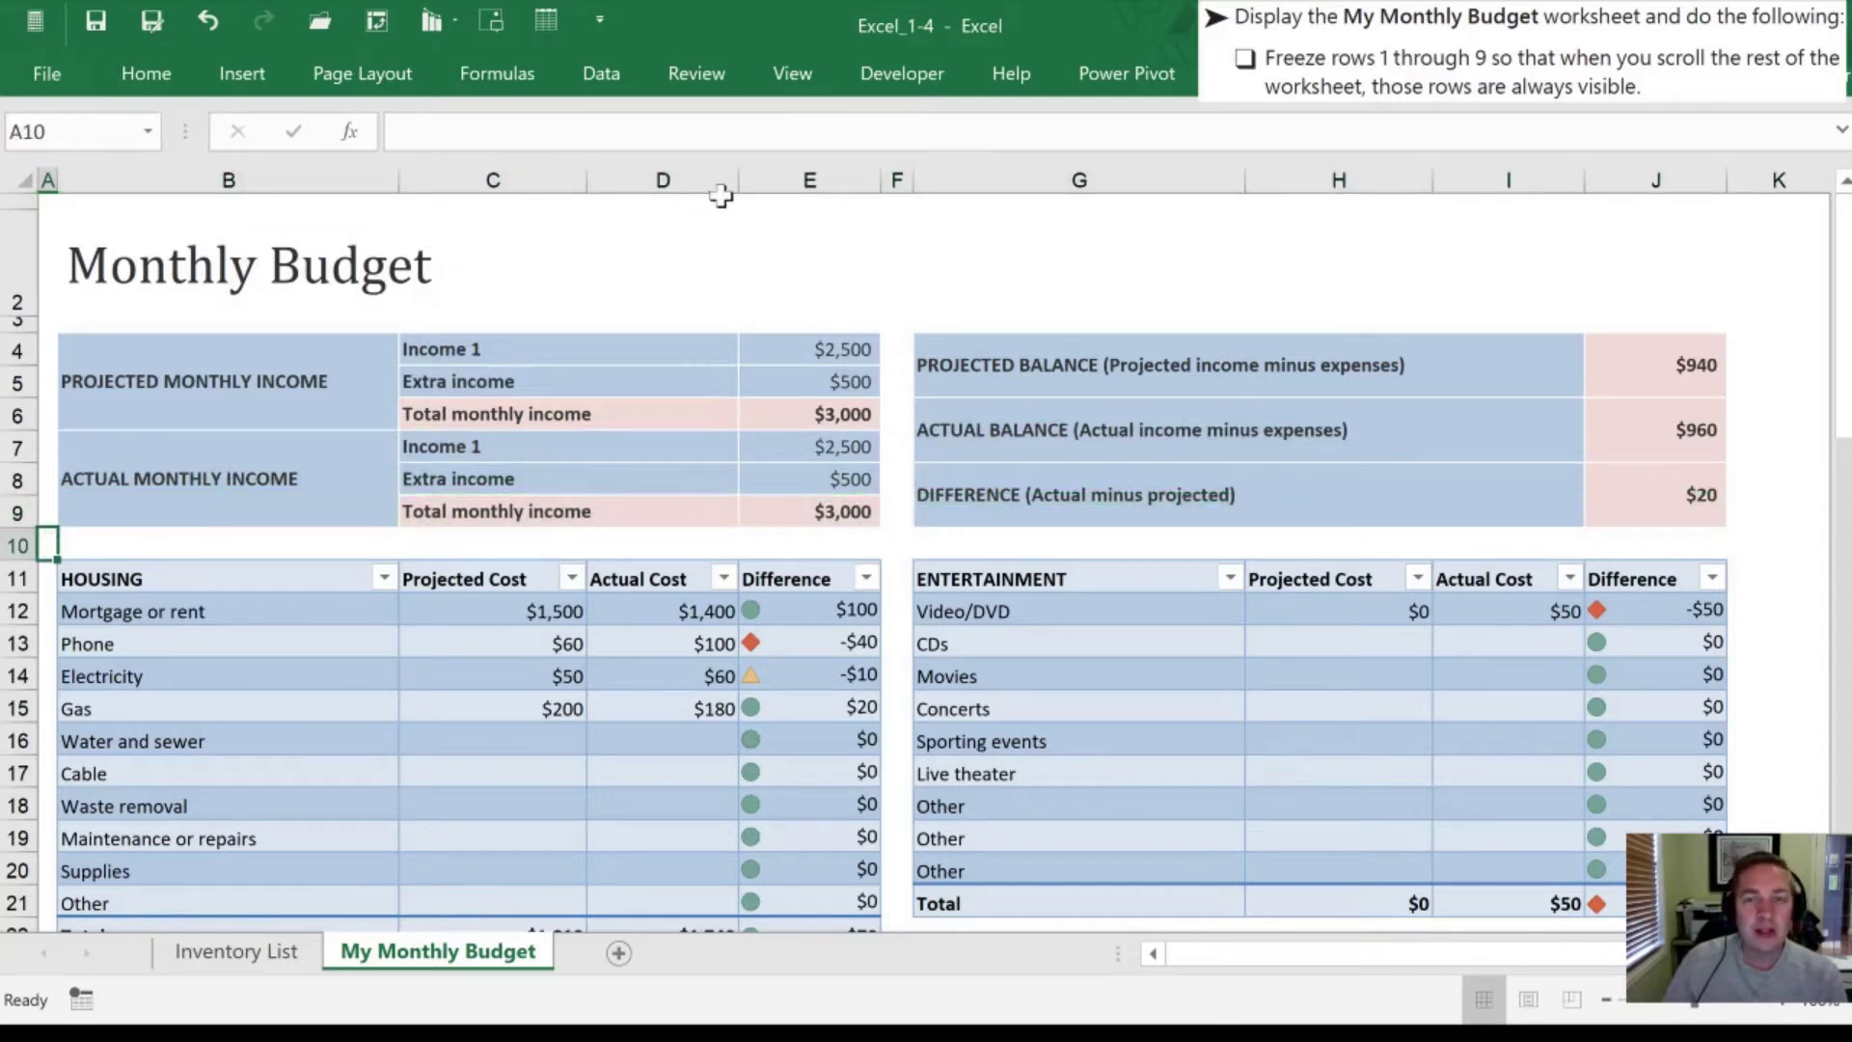
click(790, 74)
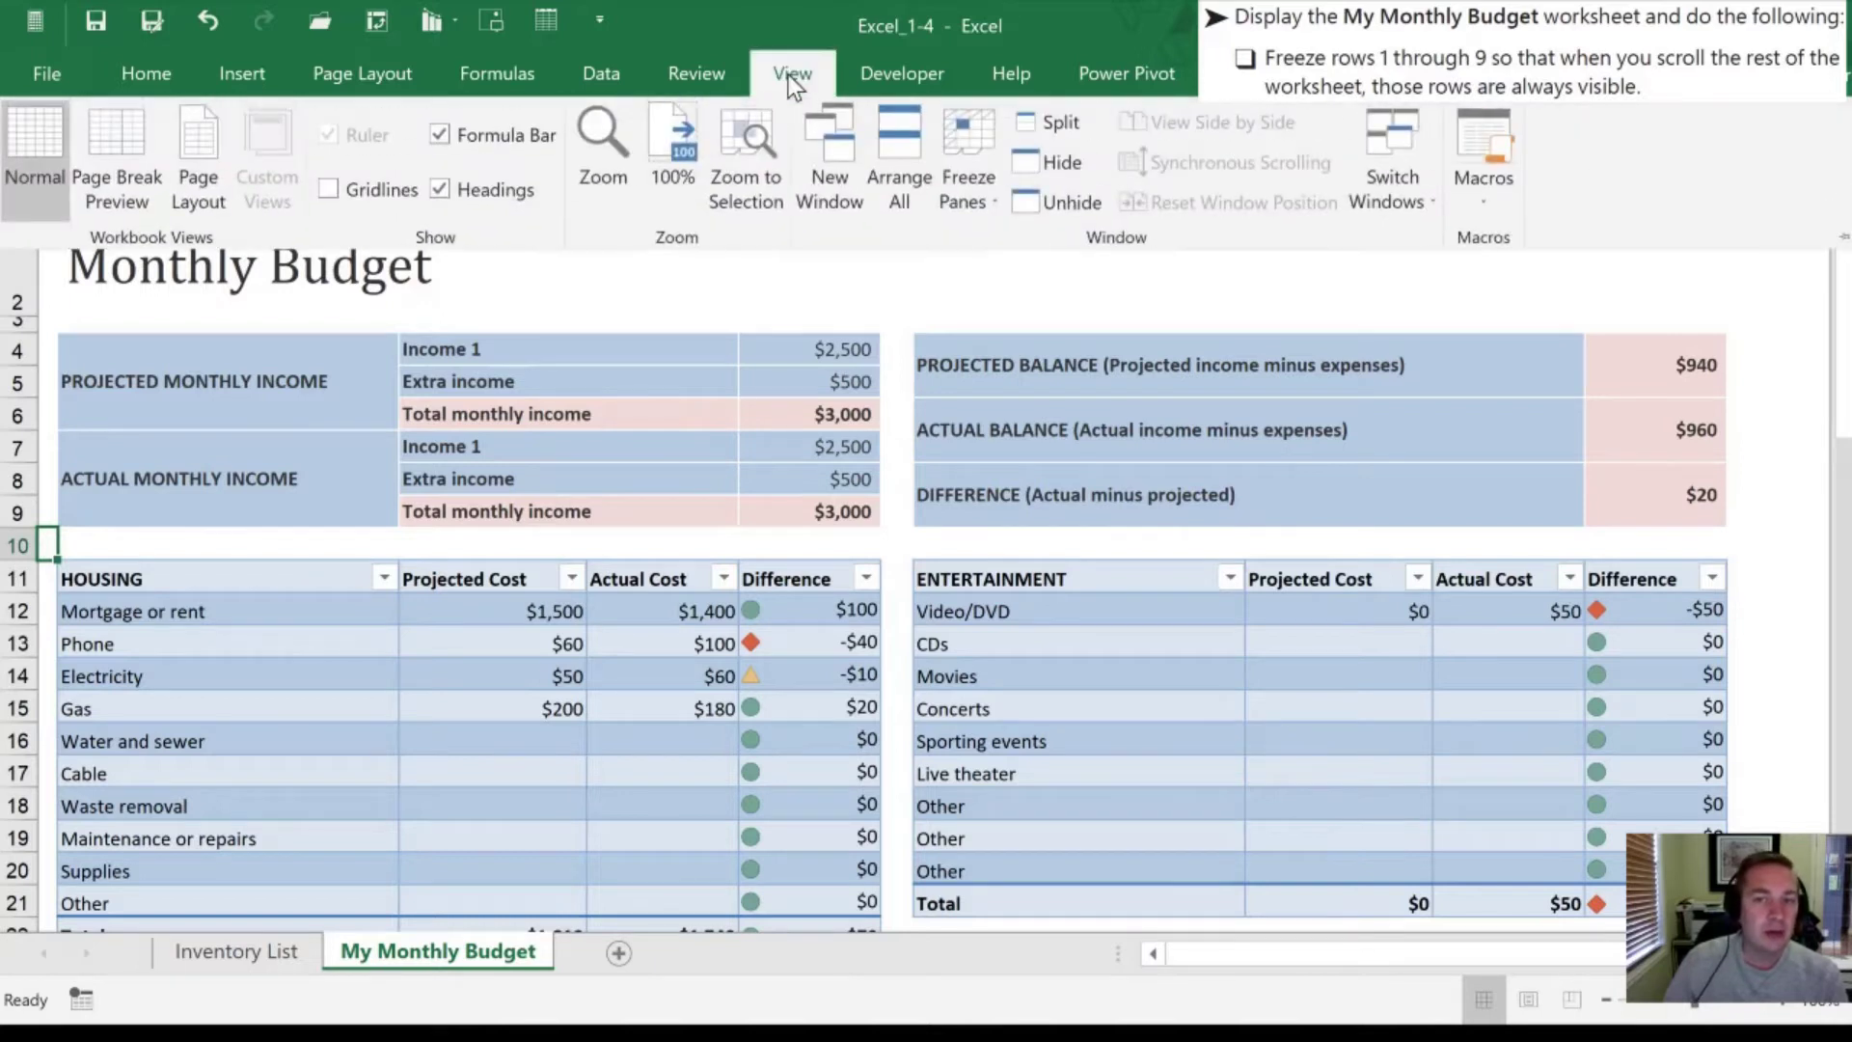
Step: Apply Freeze Panes at A10 so rows 1 through 9 stay fixed
click(957, 135)
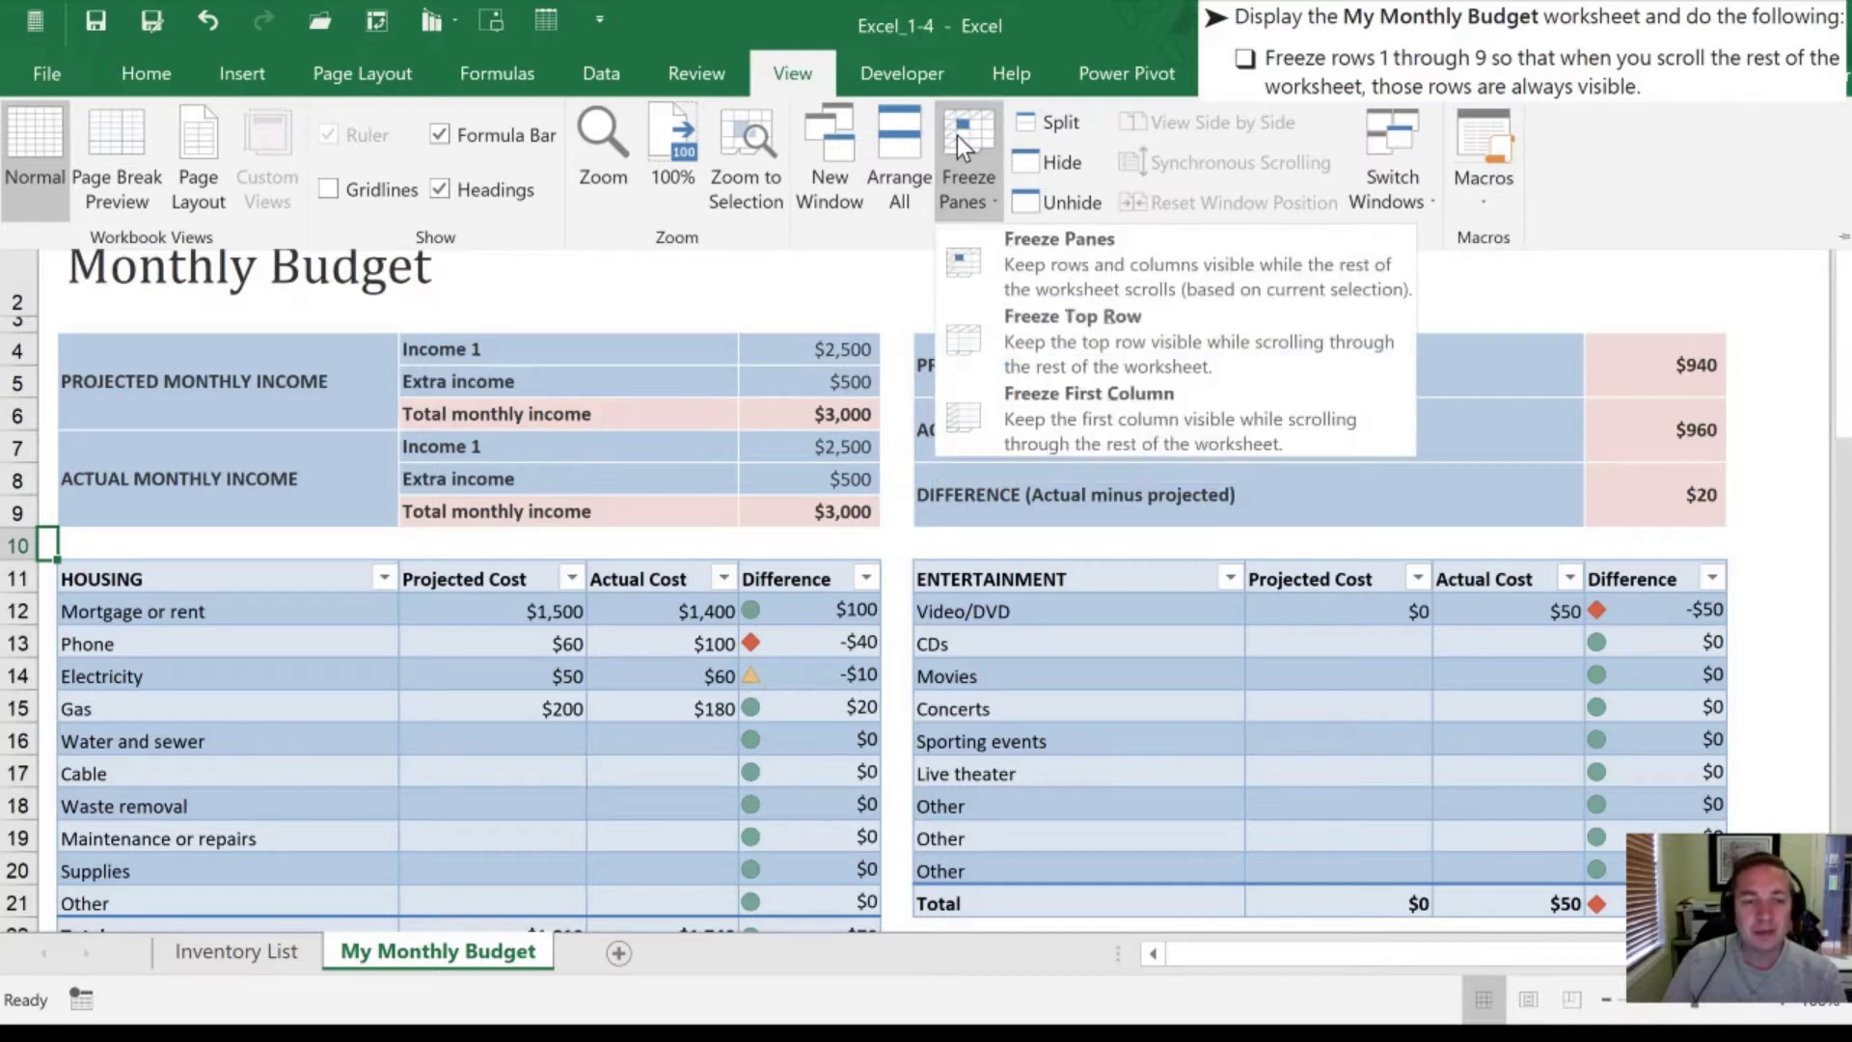
click(1025, 253)
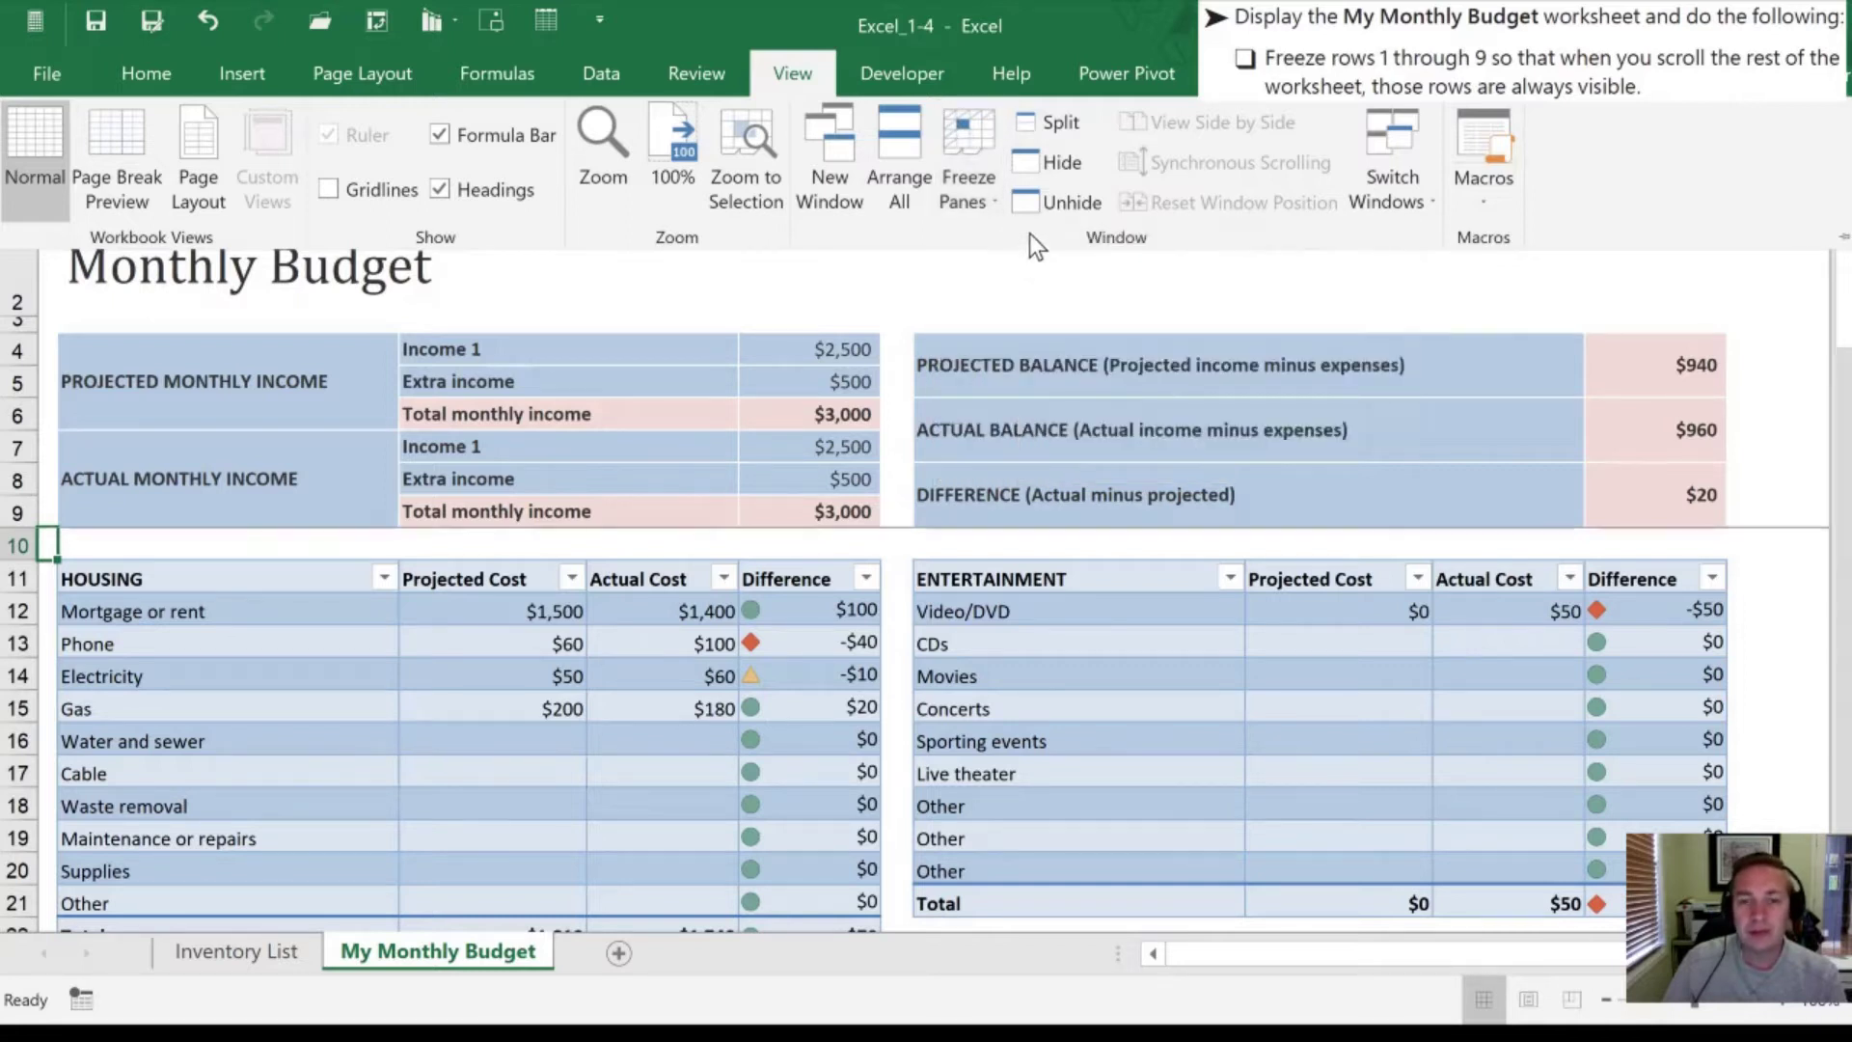
scroll(322, 680, down, 4)
scroll(326, 671, up, 4)
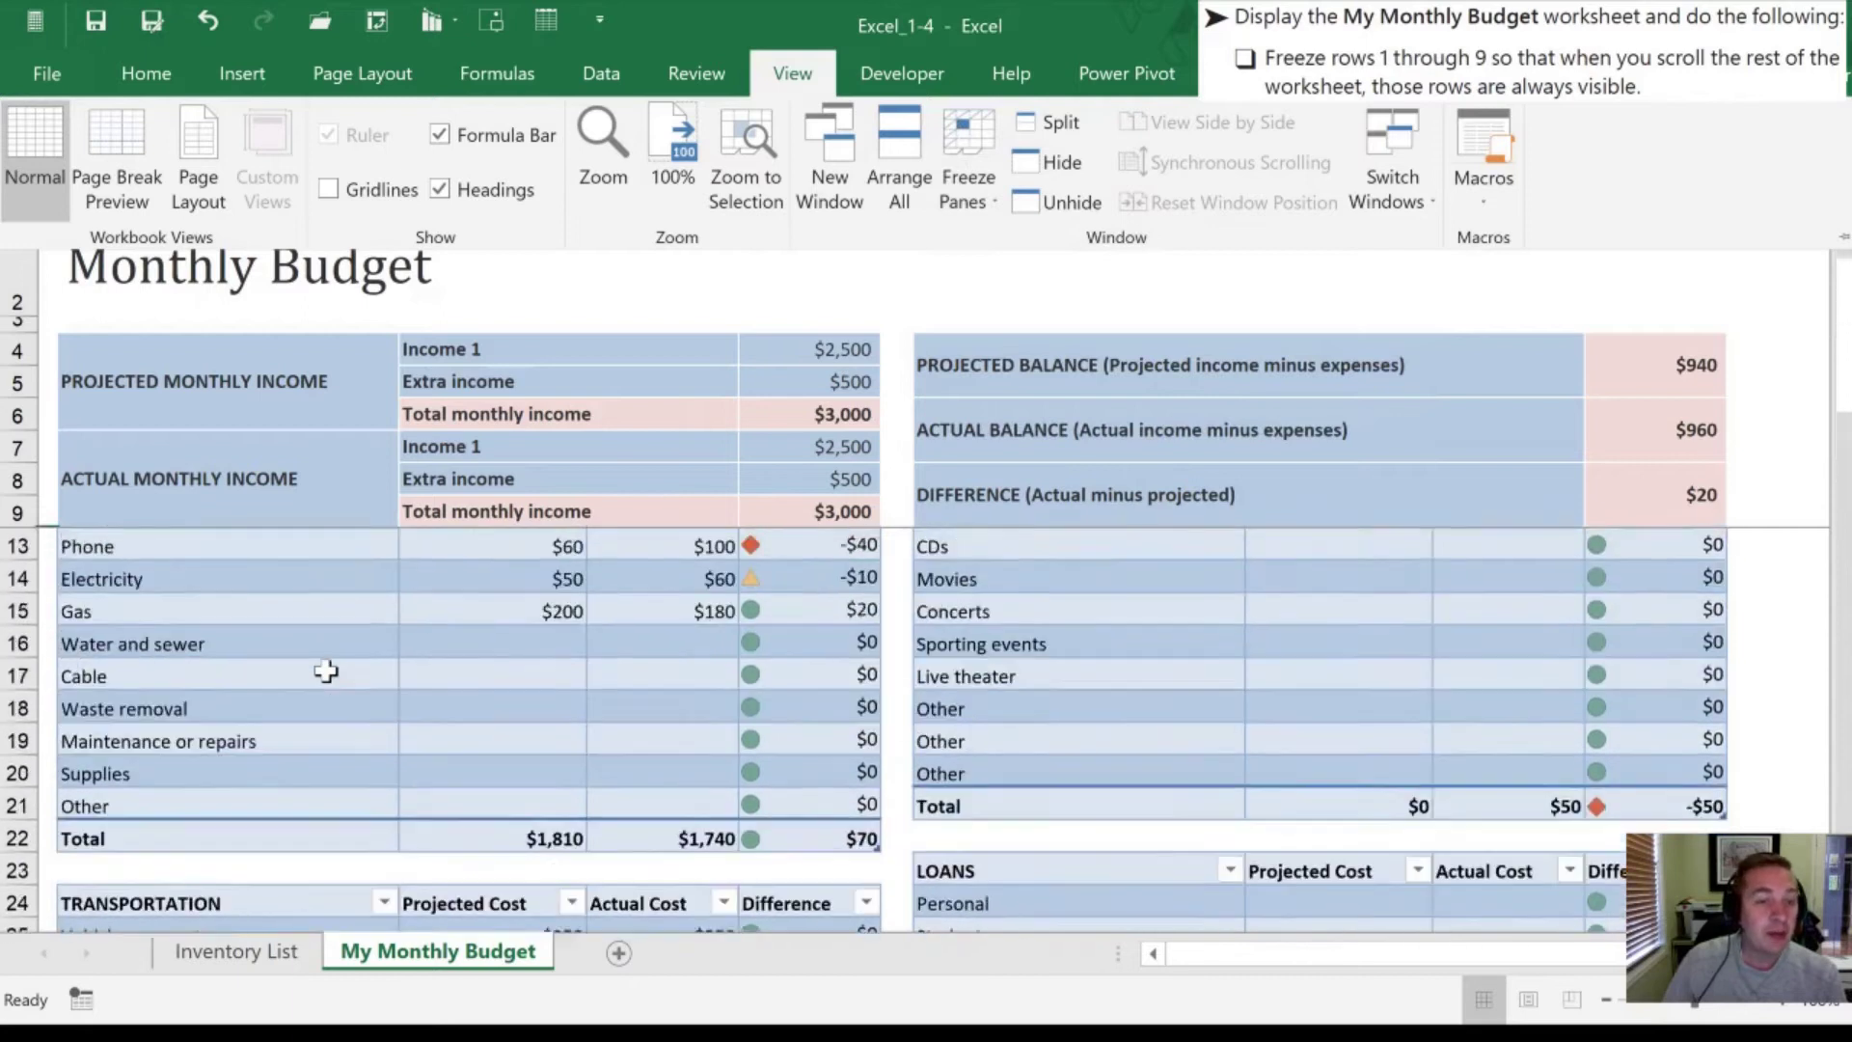
Step: Scroll the expense tables up and down to confirm rows 1 through 9 stay visible
scroll(326, 670, down, 5)
scroll(326, 670, down, 2)
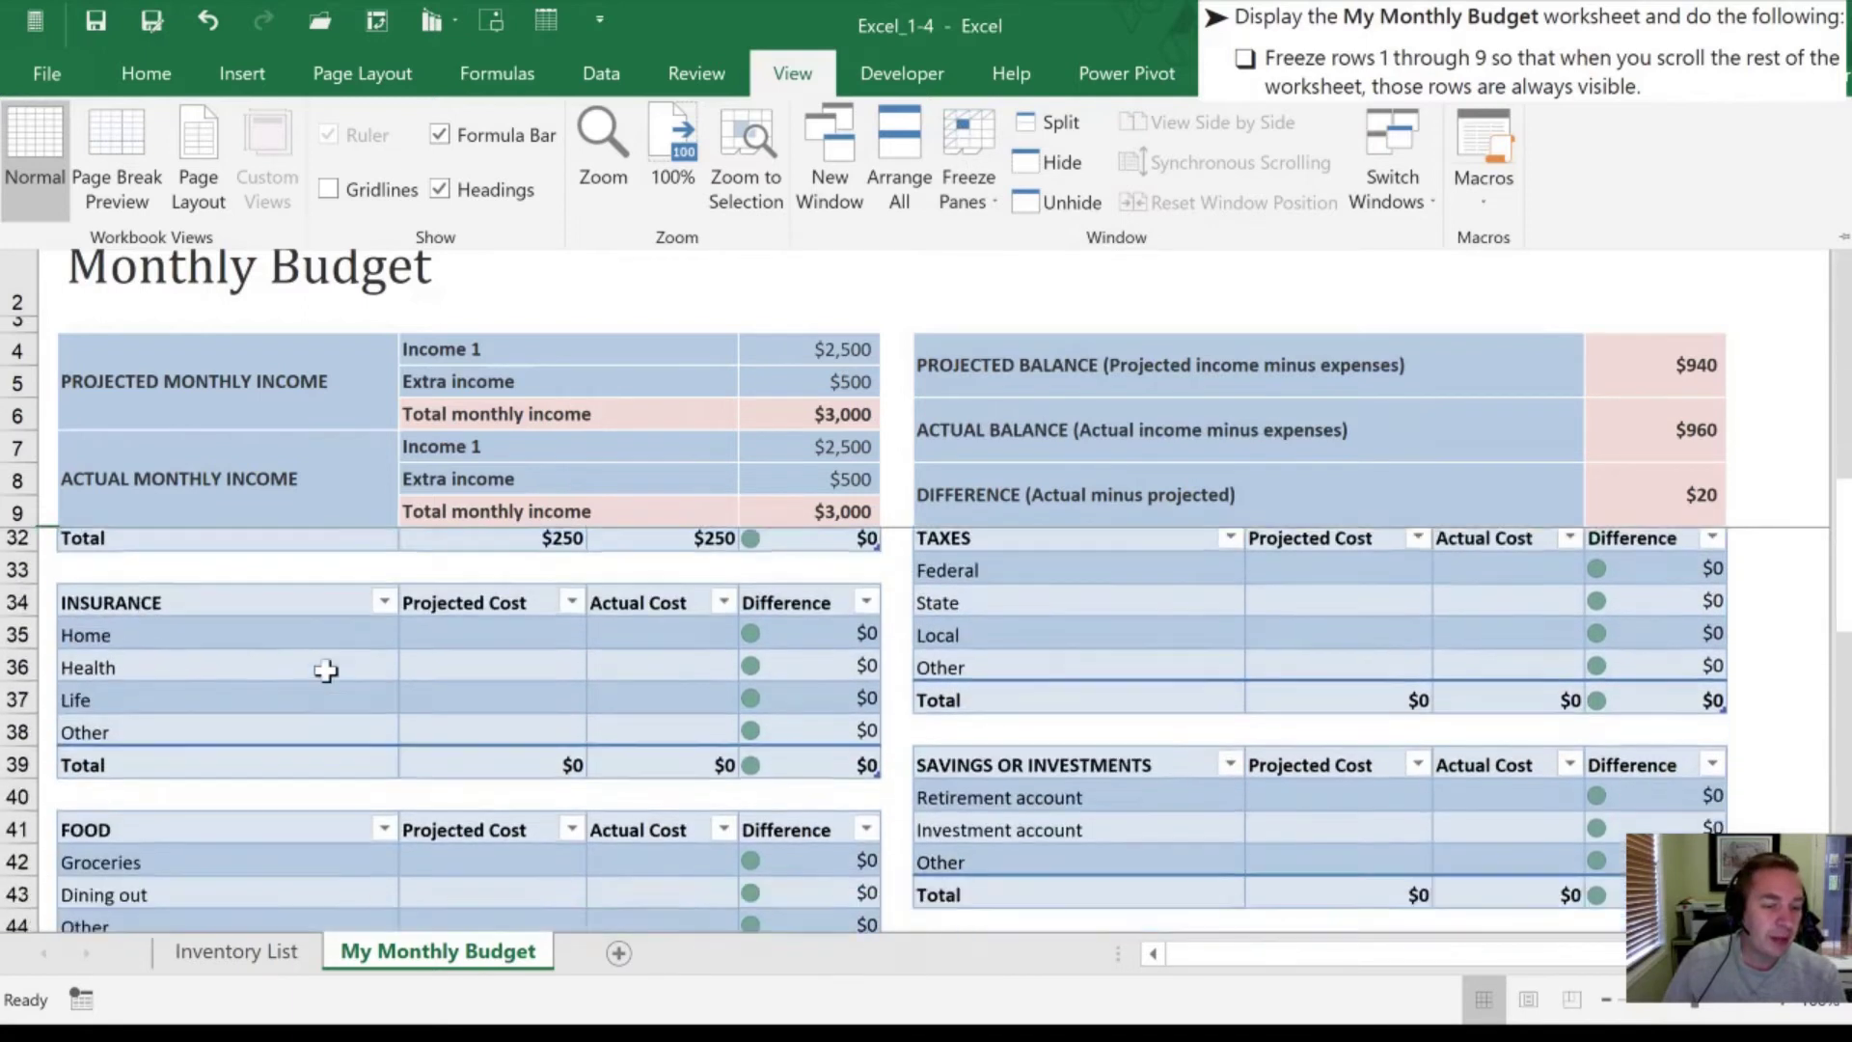
scroll(324, 666, up, 5)
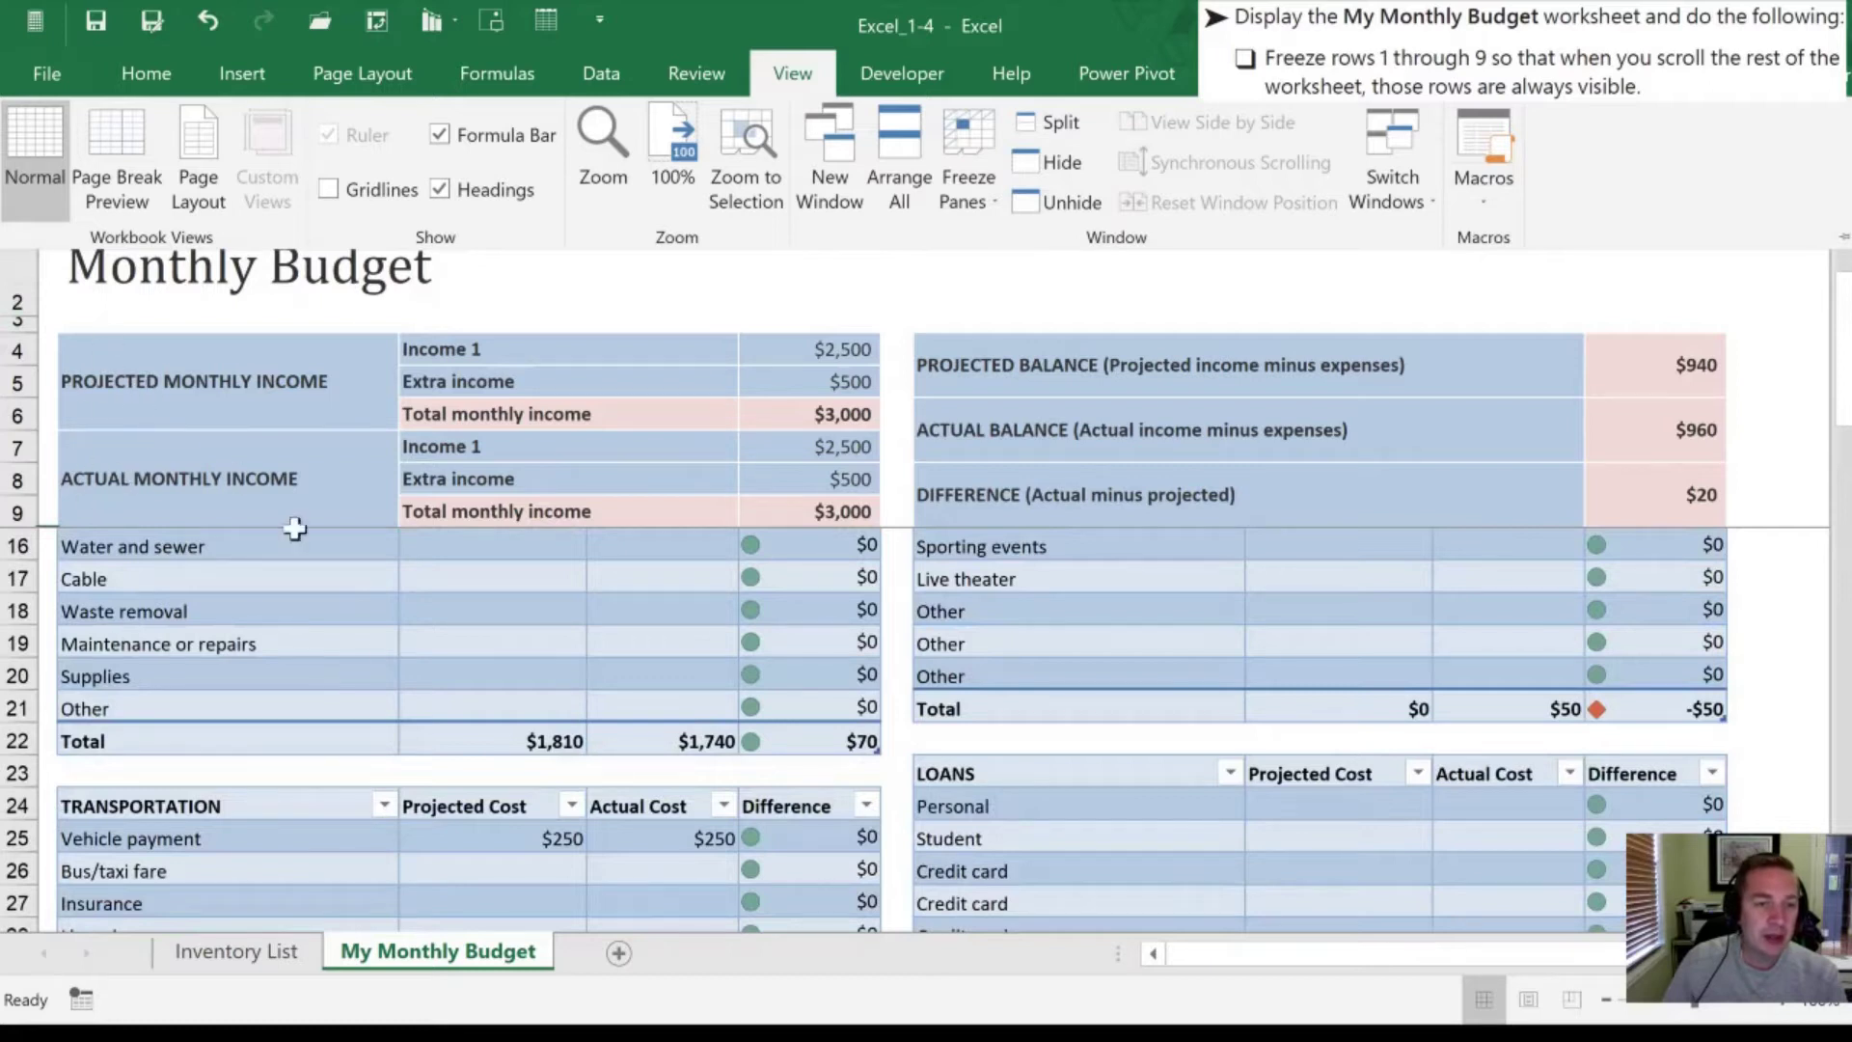
scroll(385, 656, down, 3)
scroll(385, 656, down, 7)
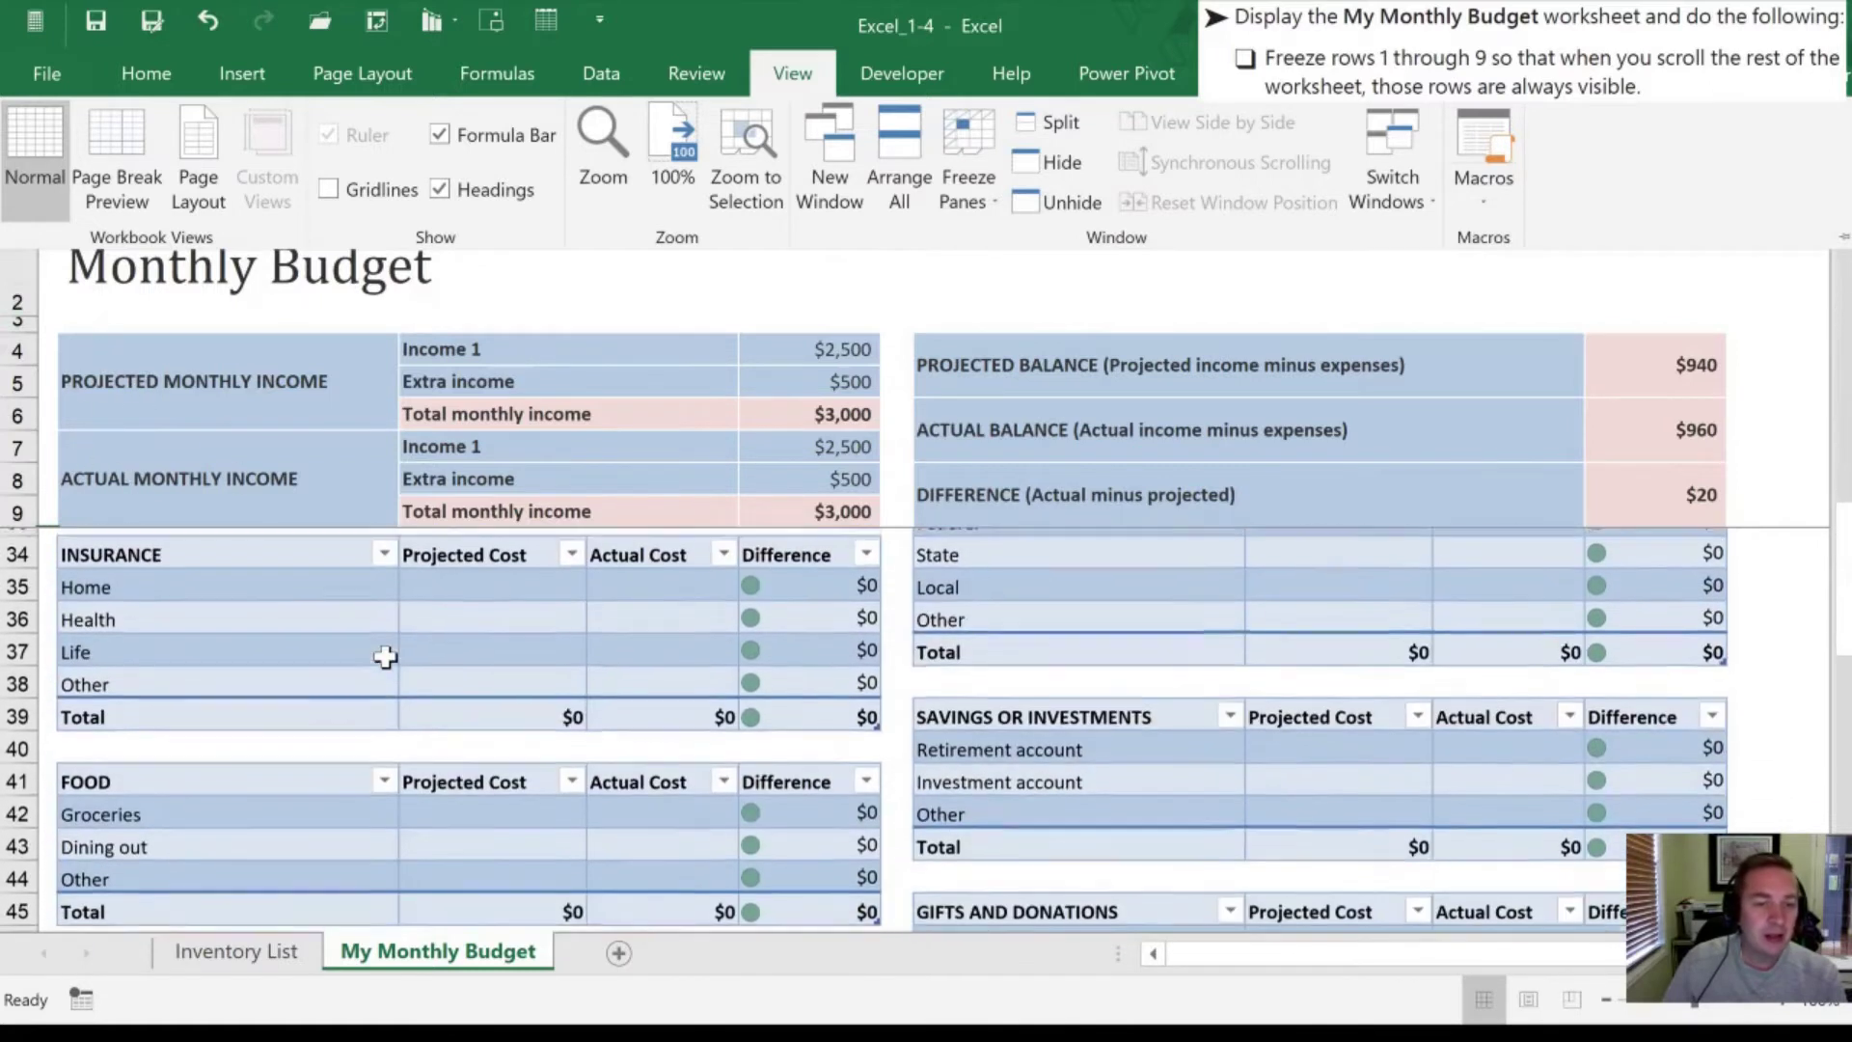
scroll(385, 647, up, 1)
scroll(385, 647, up, 11)
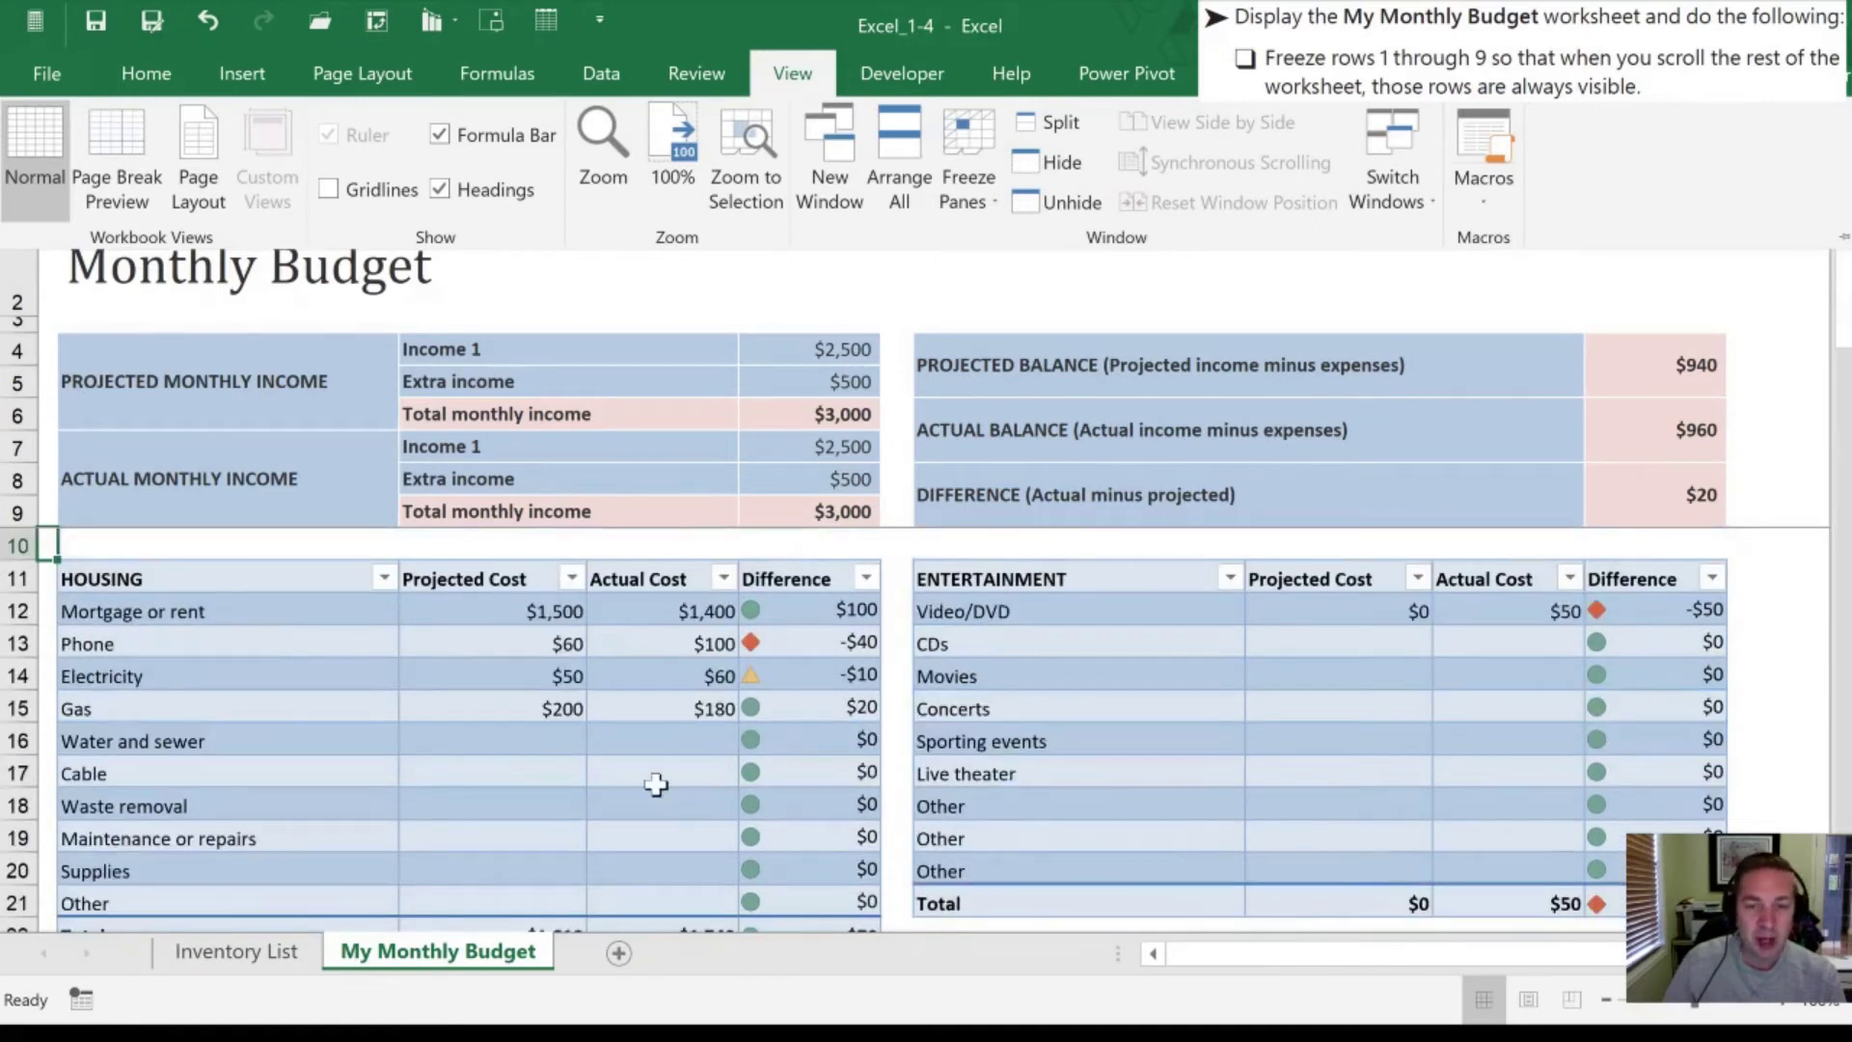
scroll(646, 777, down, 12)
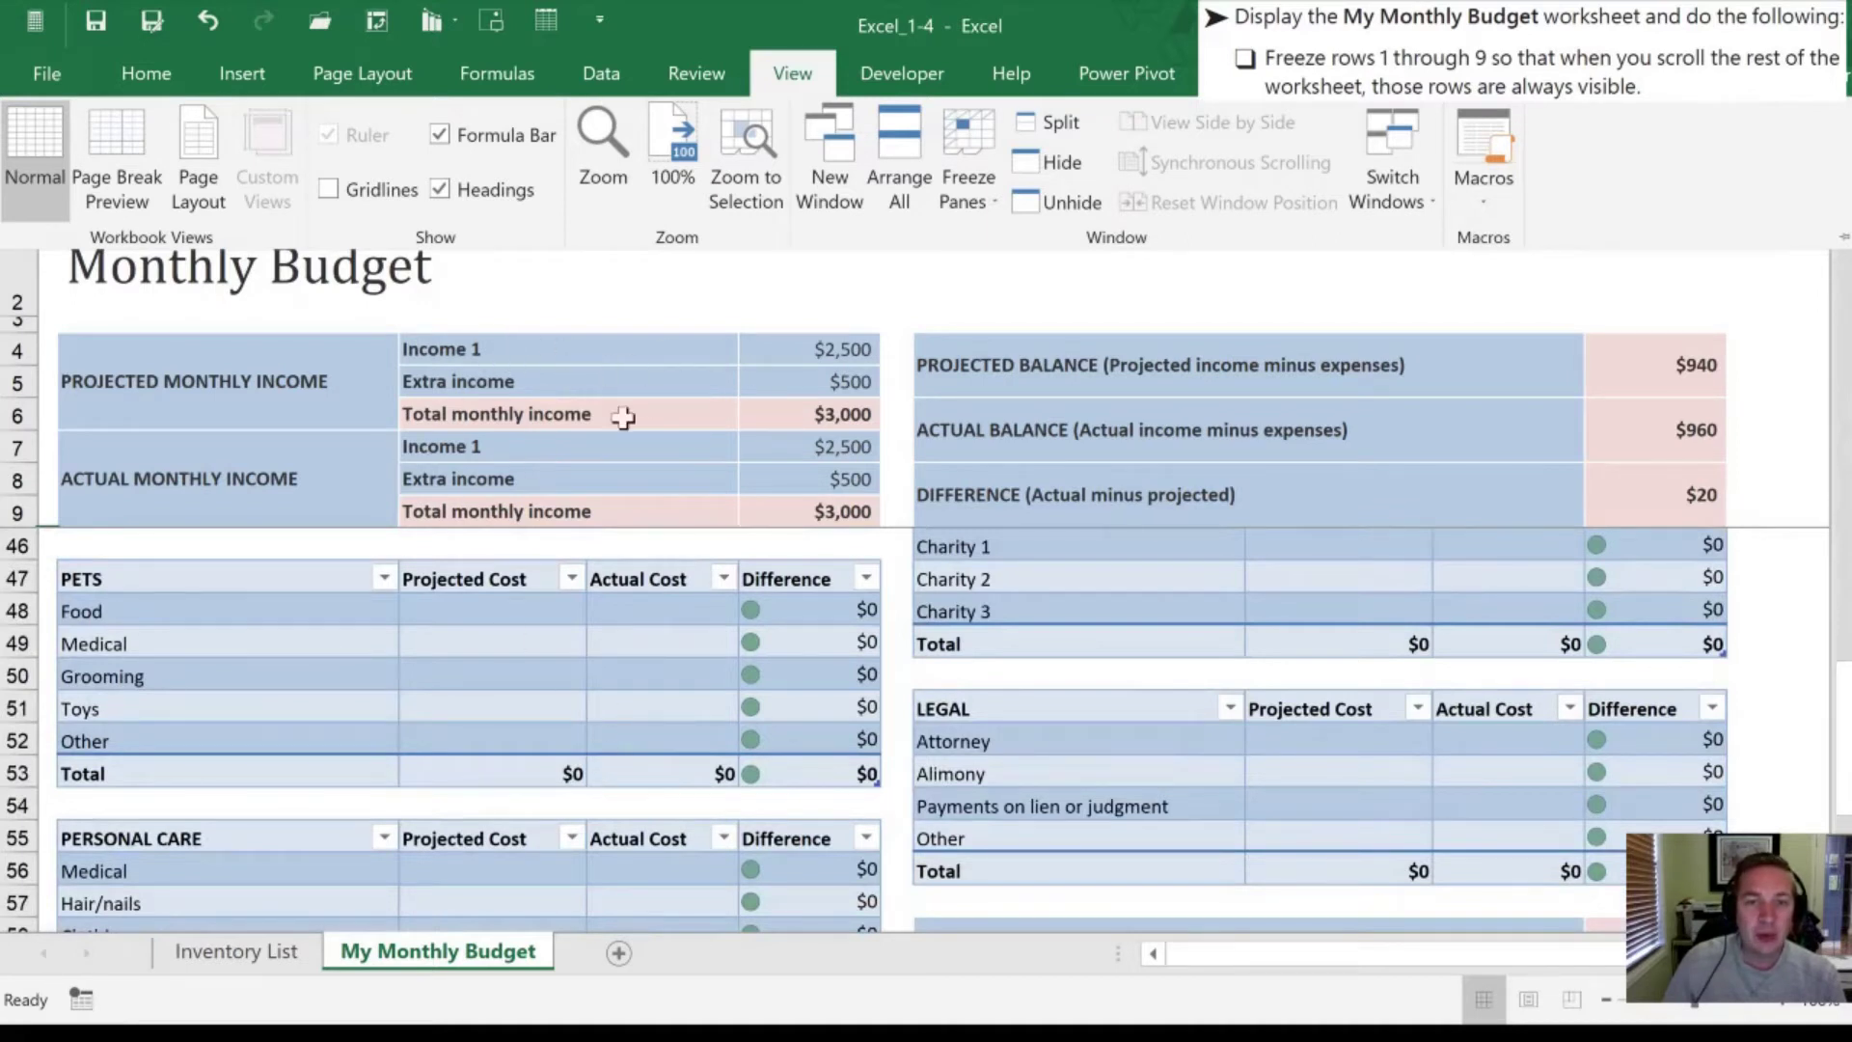
click(567, 298)
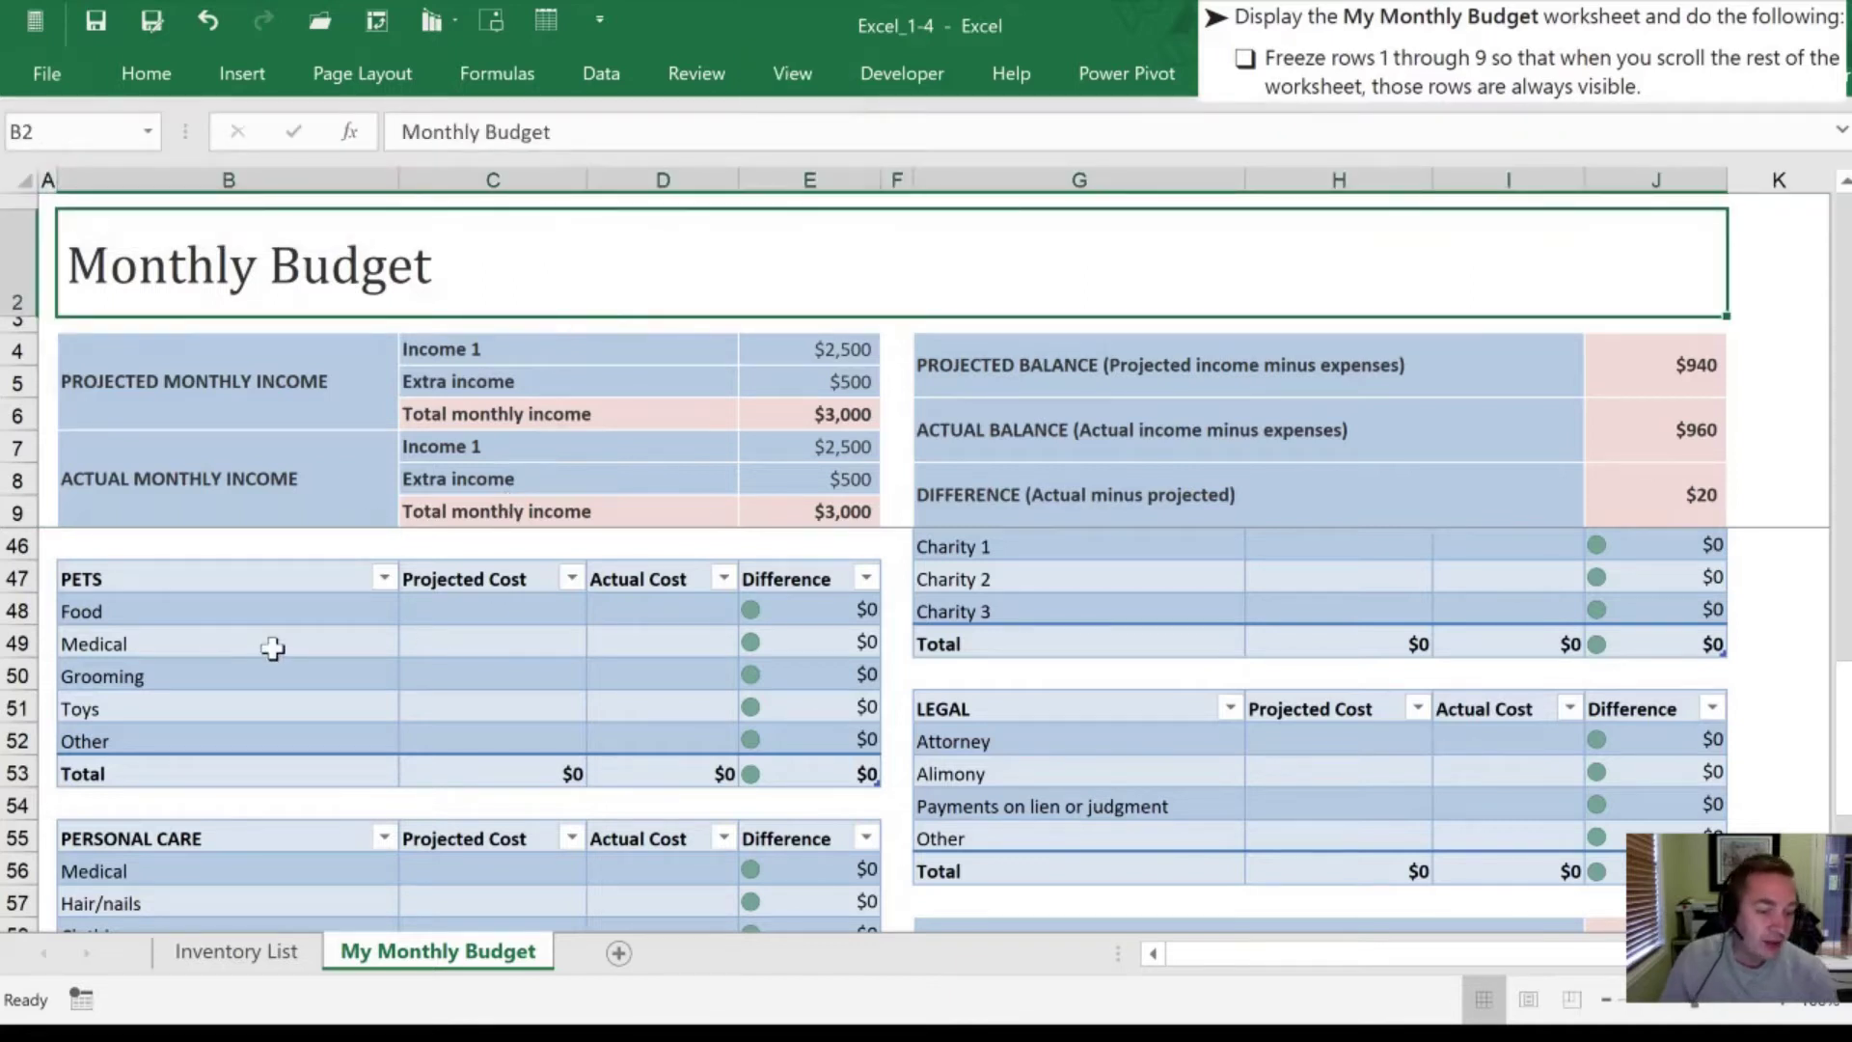
scroll(289, 641, up, 12)
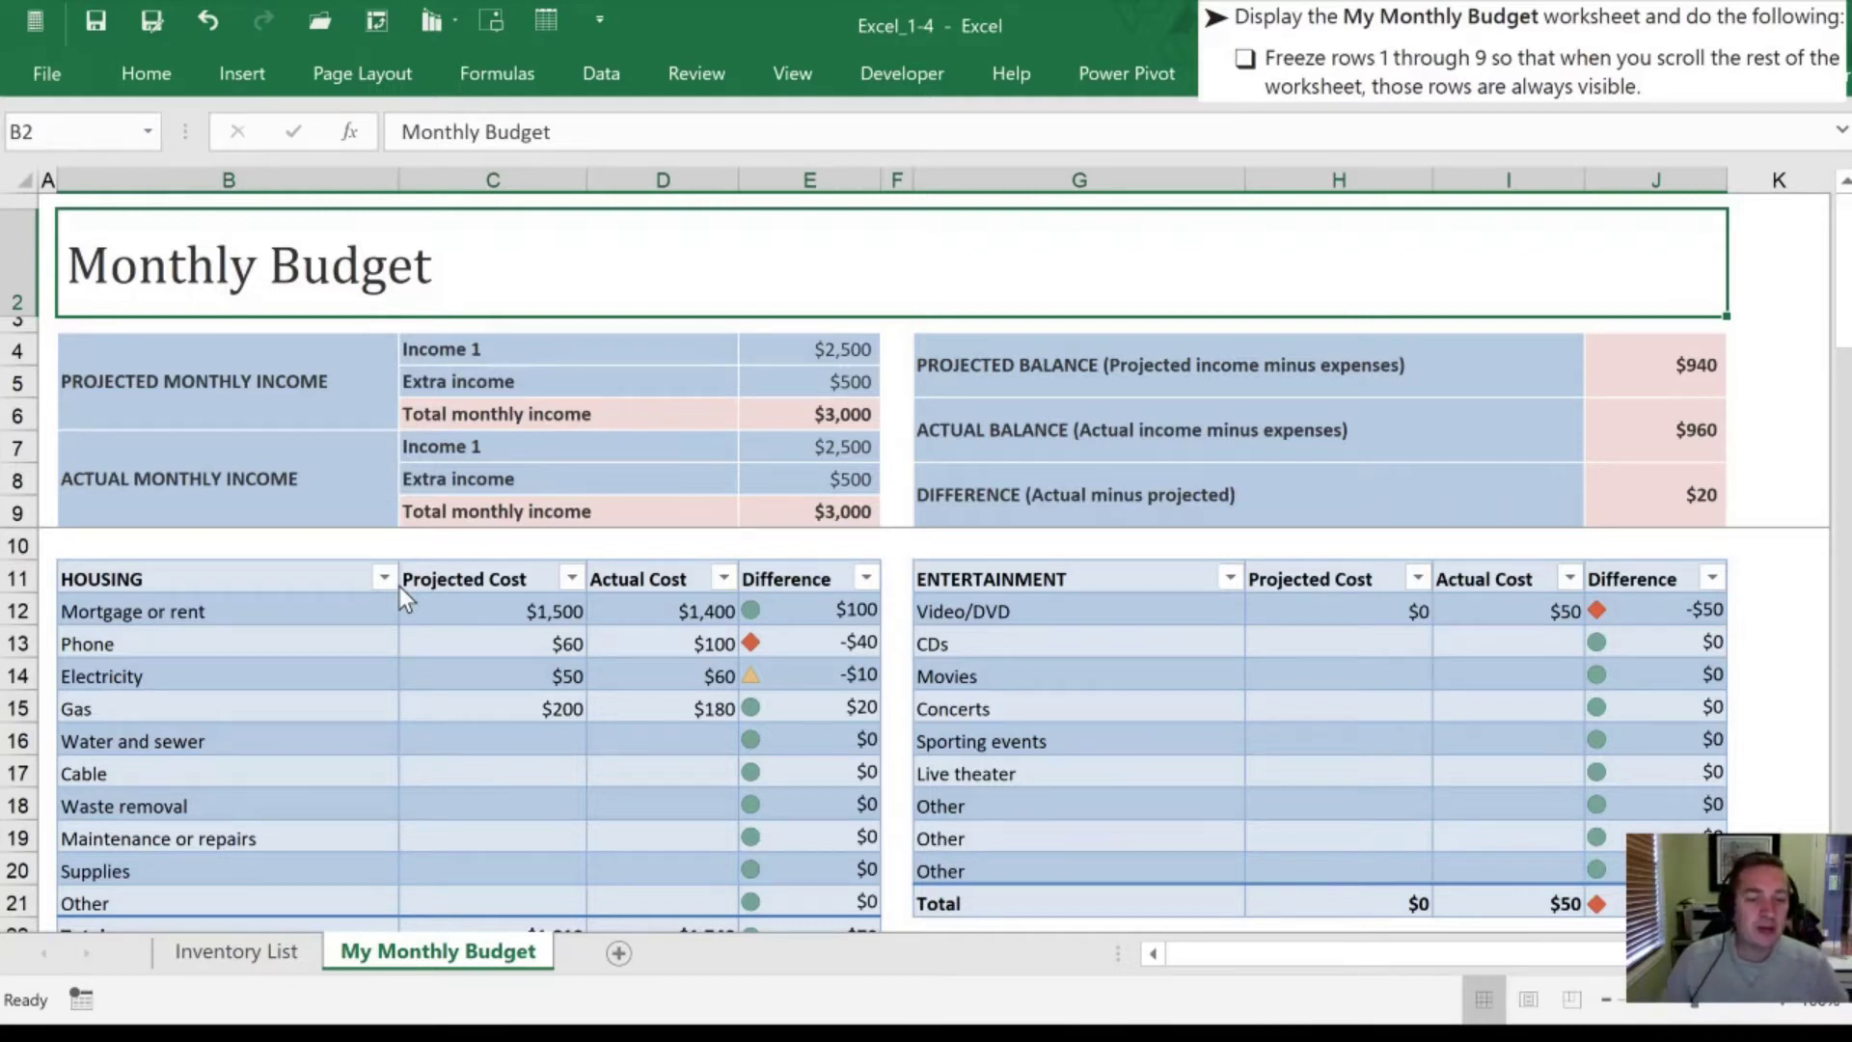
Step: Choose Unfreeze Panes and scroll to confirm rows 1 through 9 now scroll away
key(ctrl+Home)
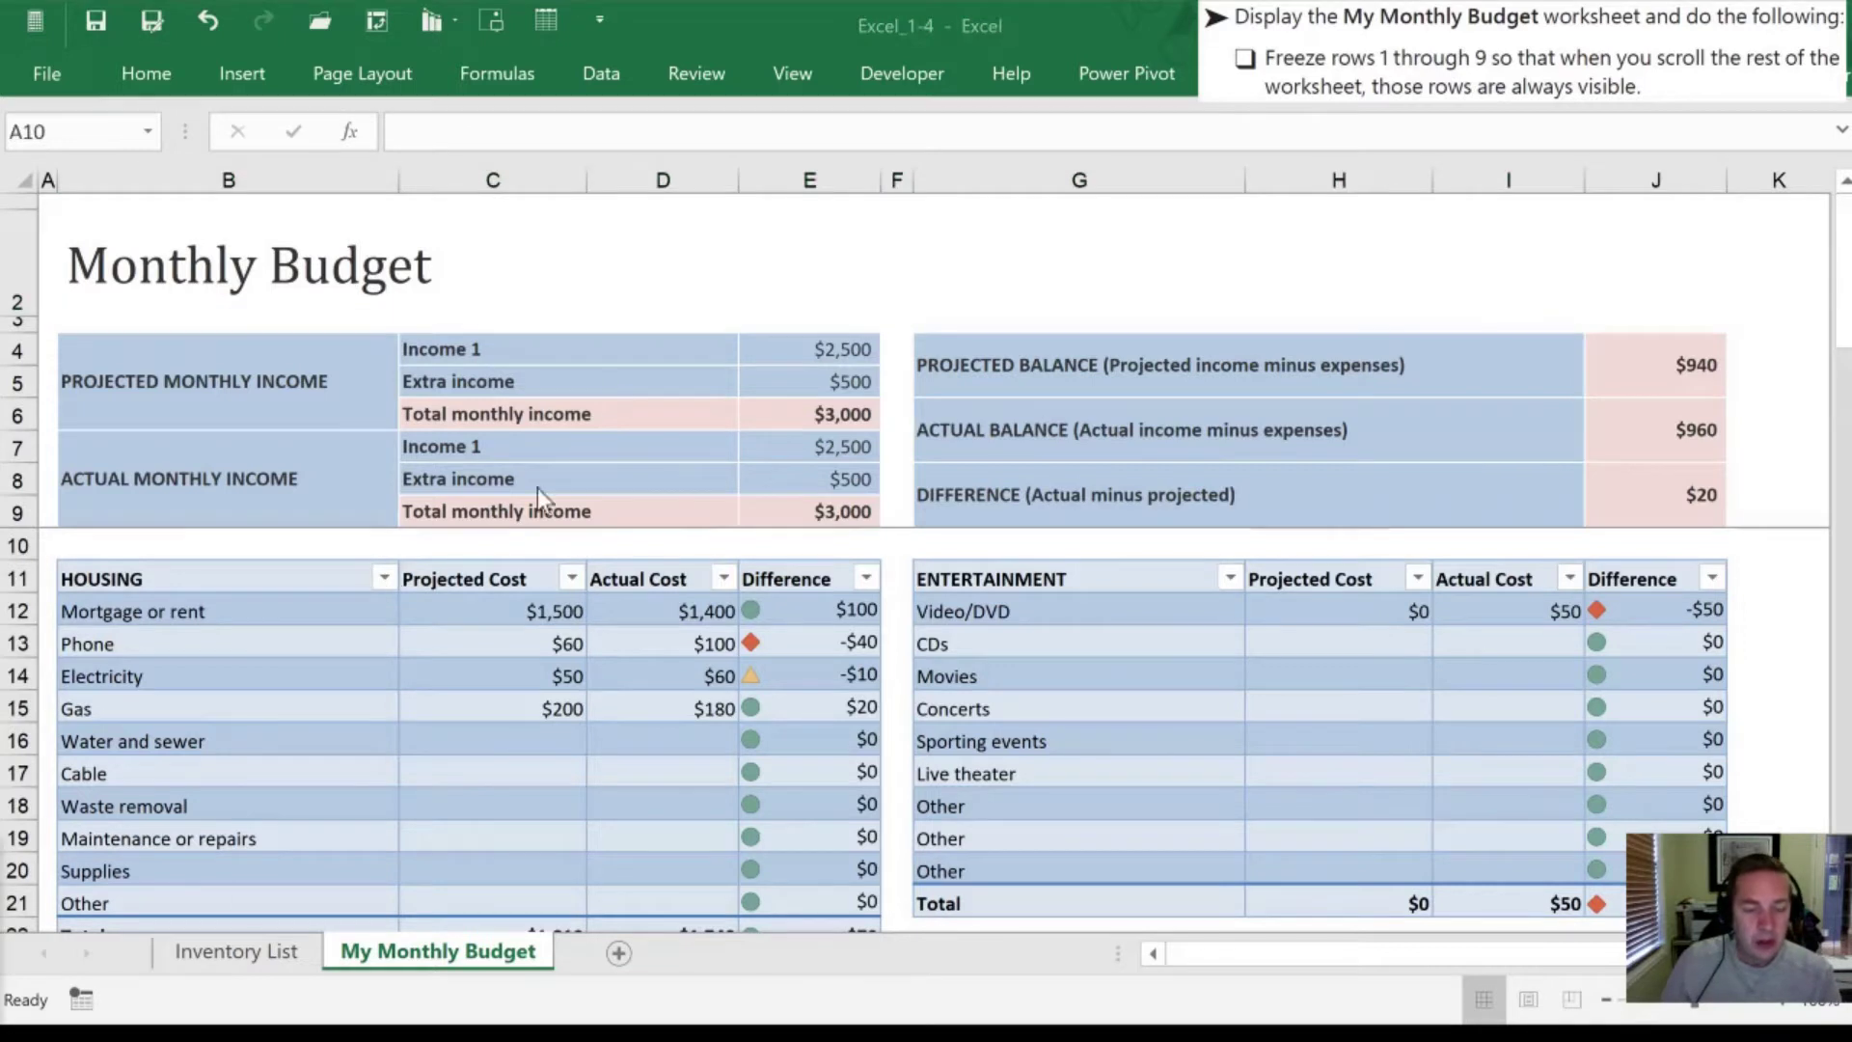
scroll(251, 646, down, 4)
scroll(251, 647, up, 4)
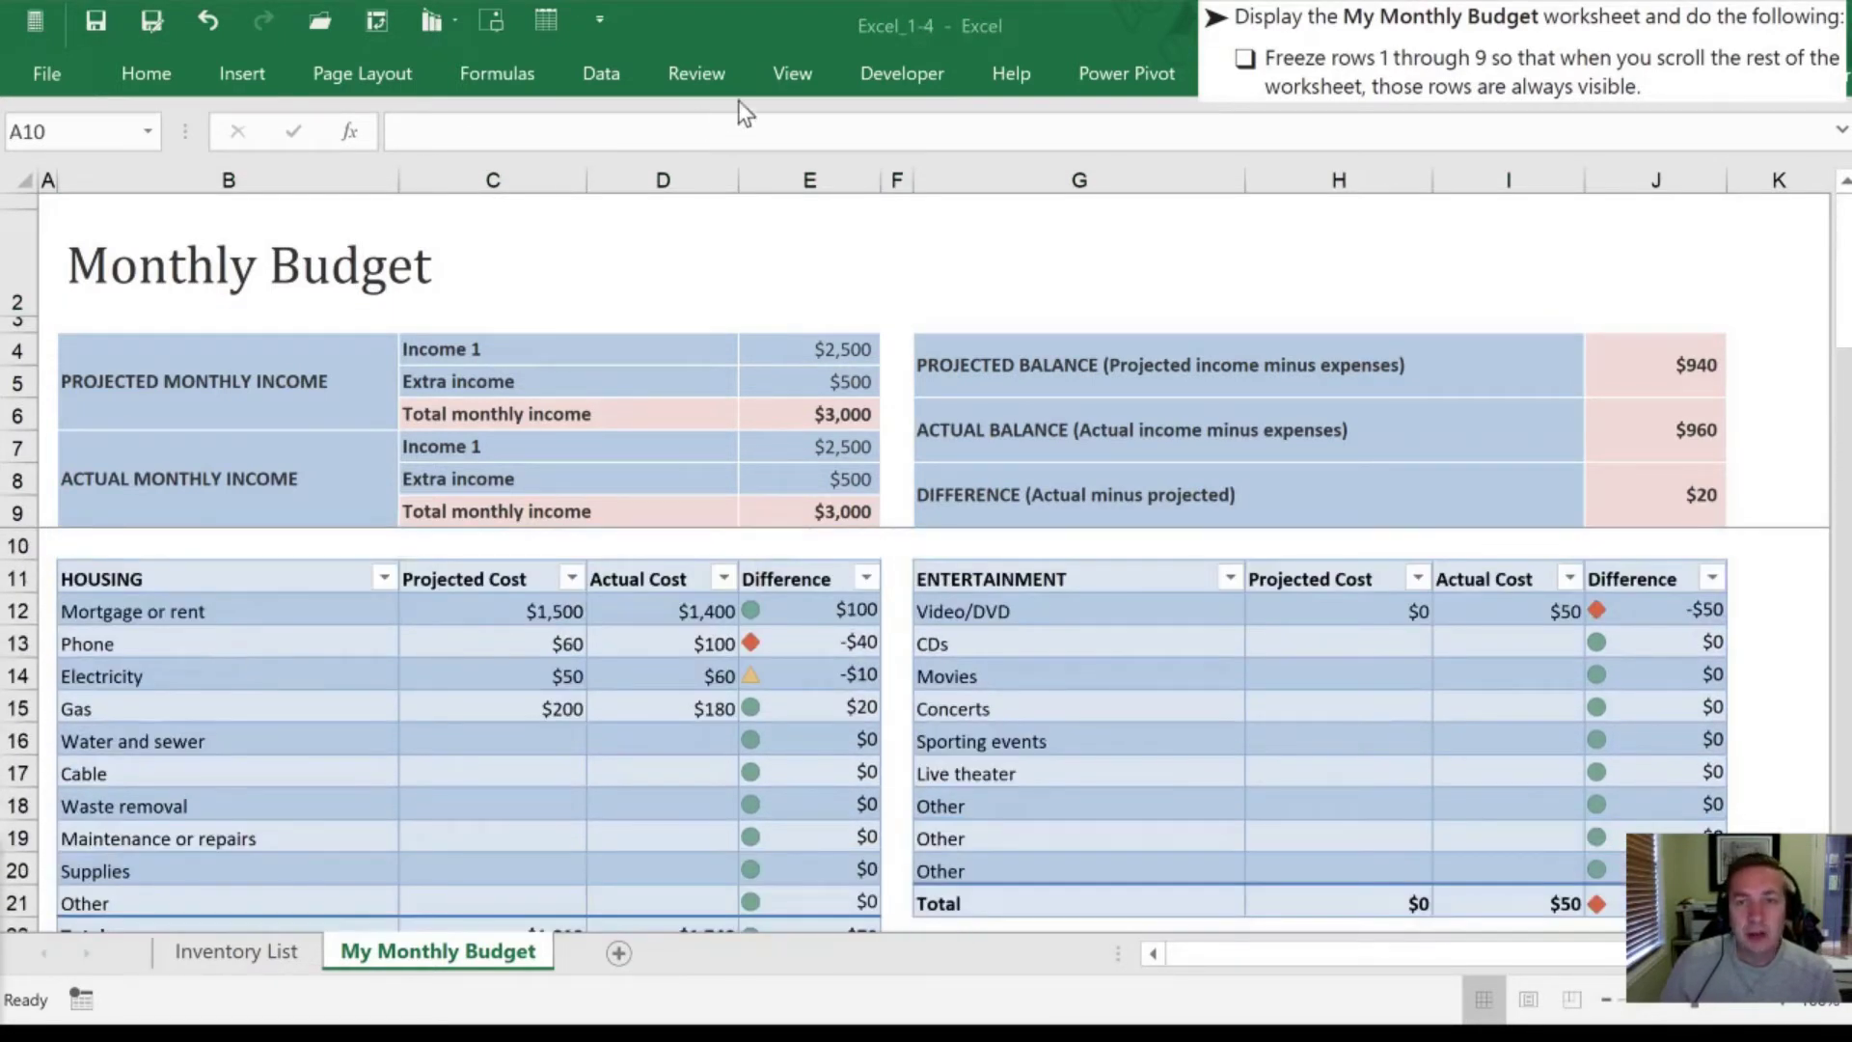
click(780, 77)
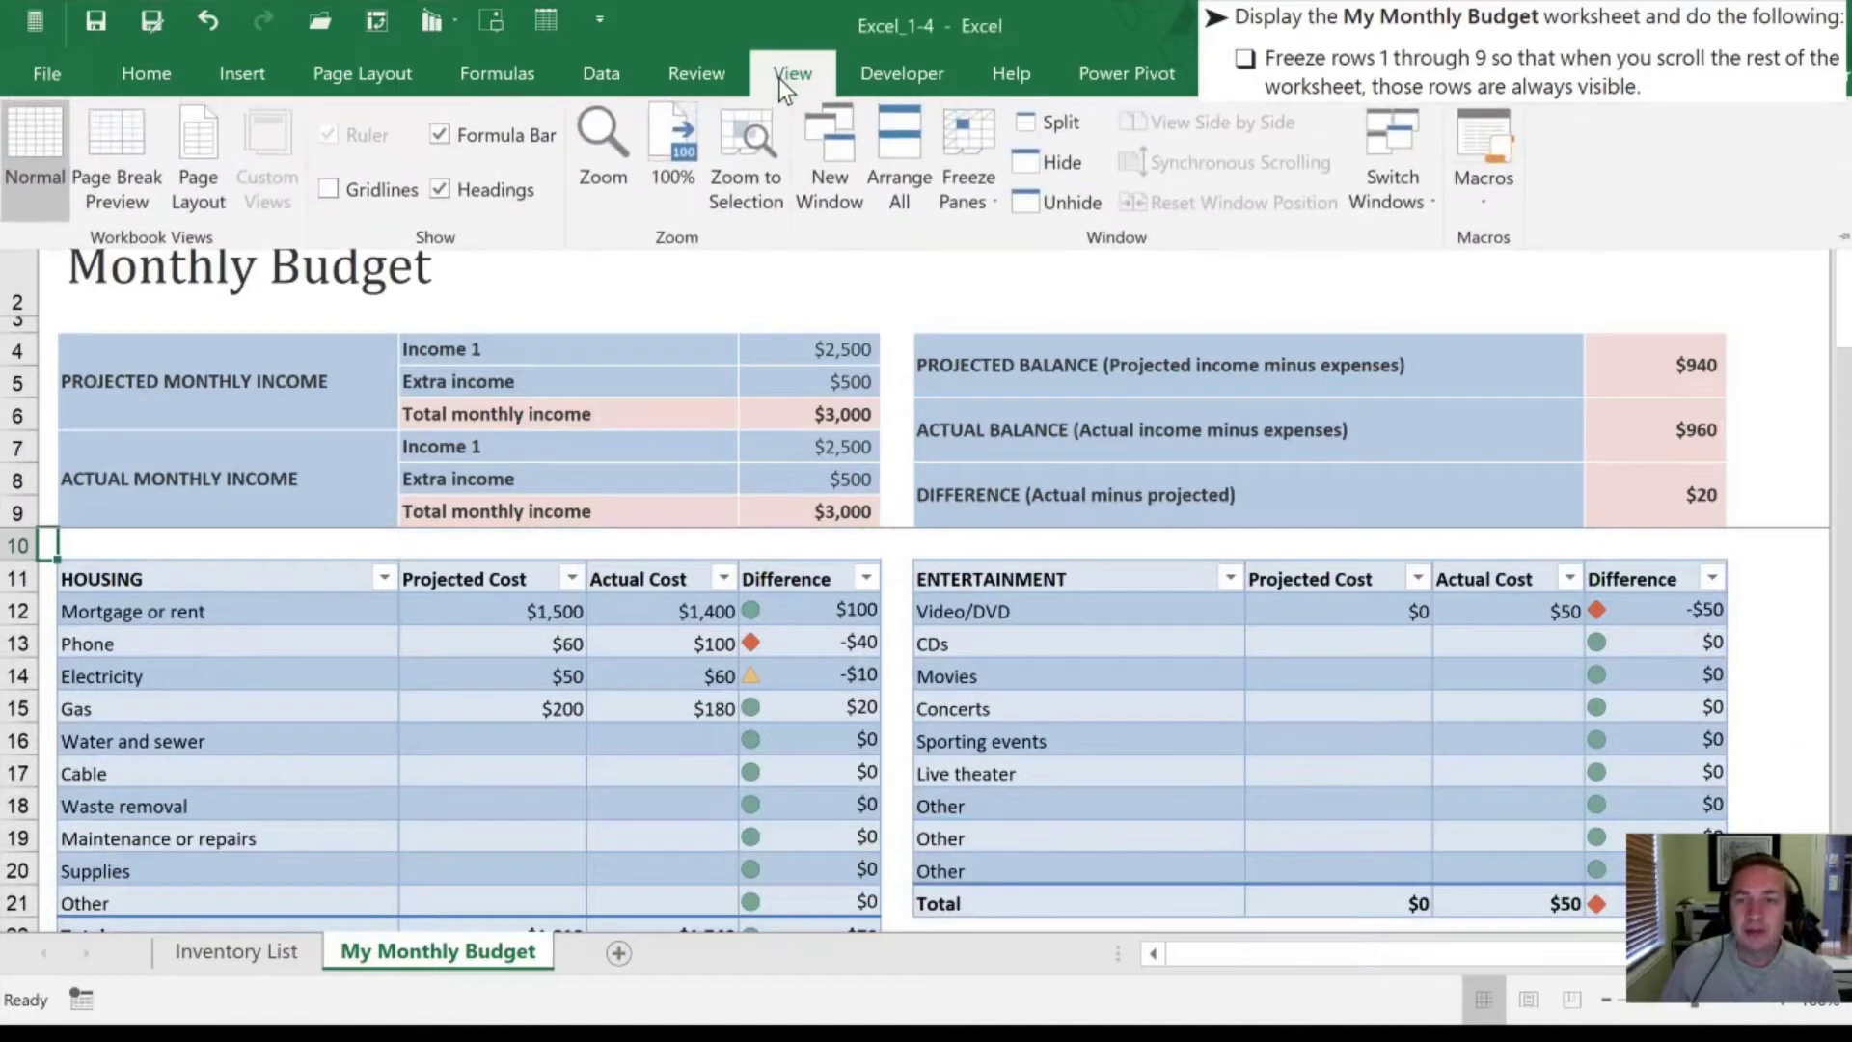
click(963, 131)
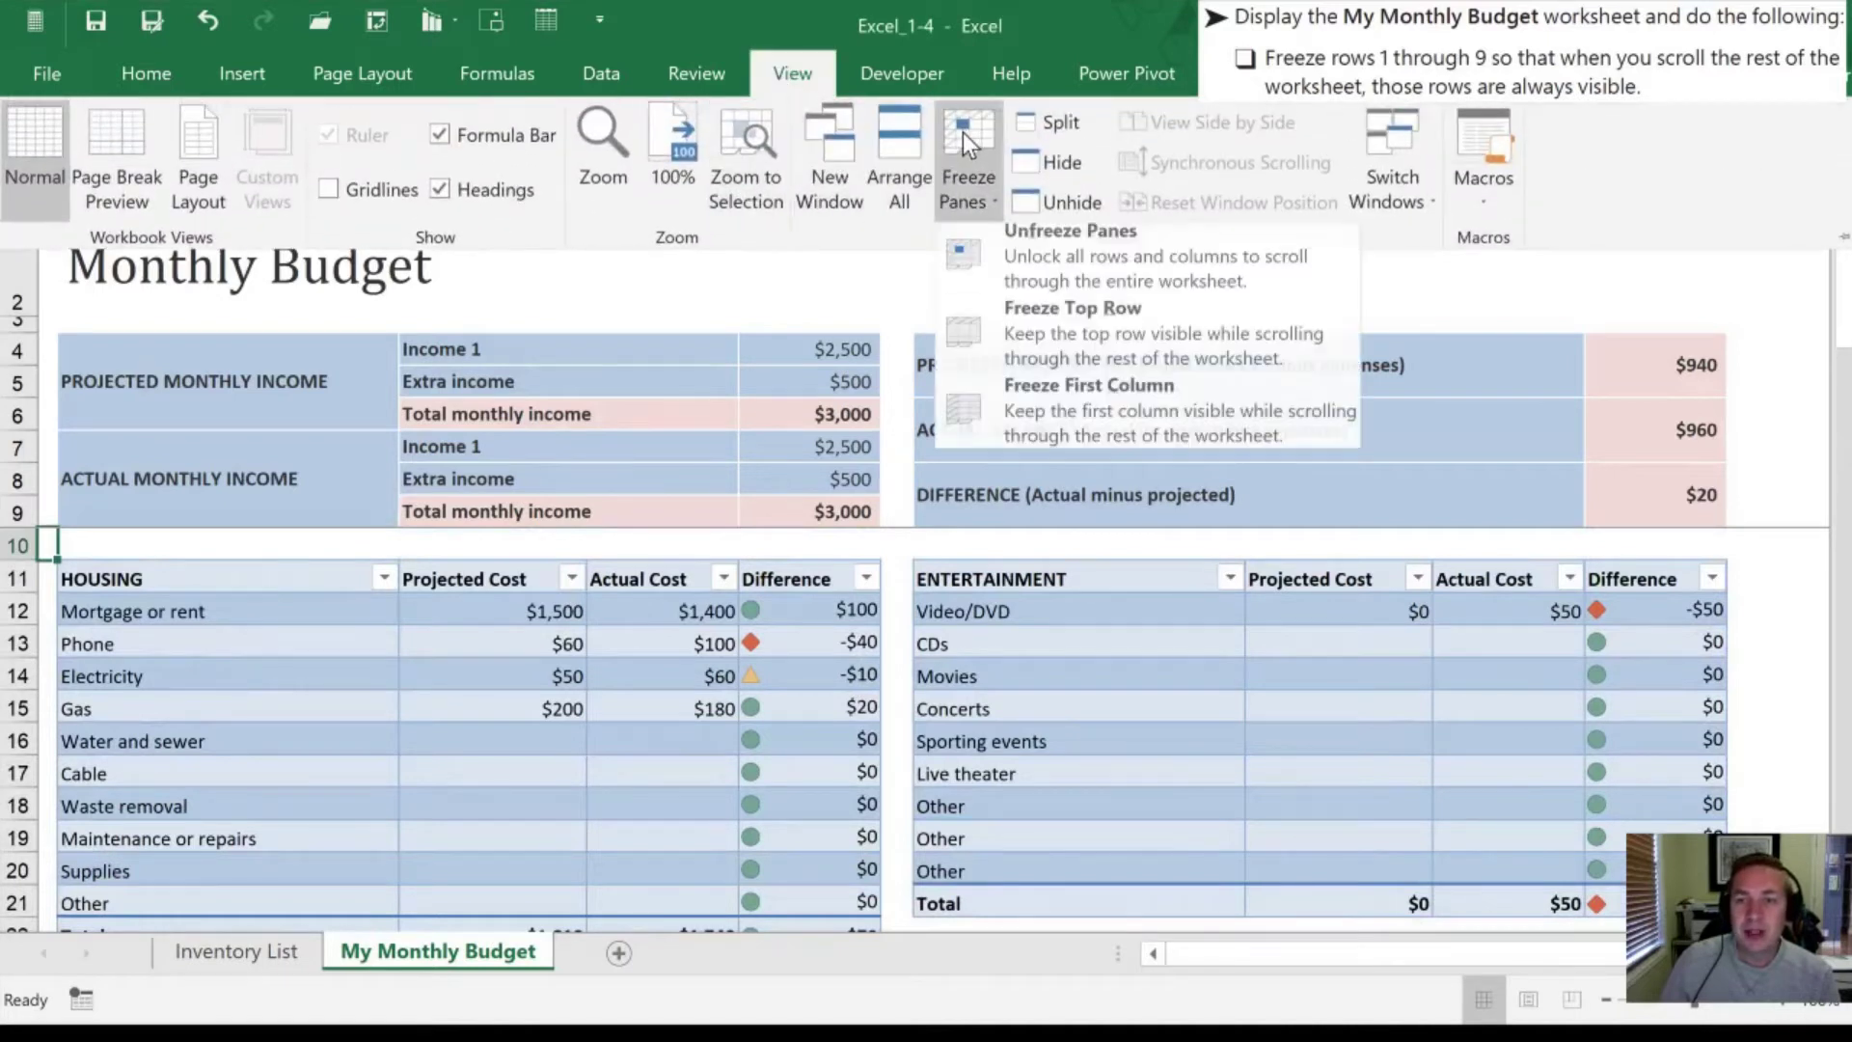
click(1023, 262)
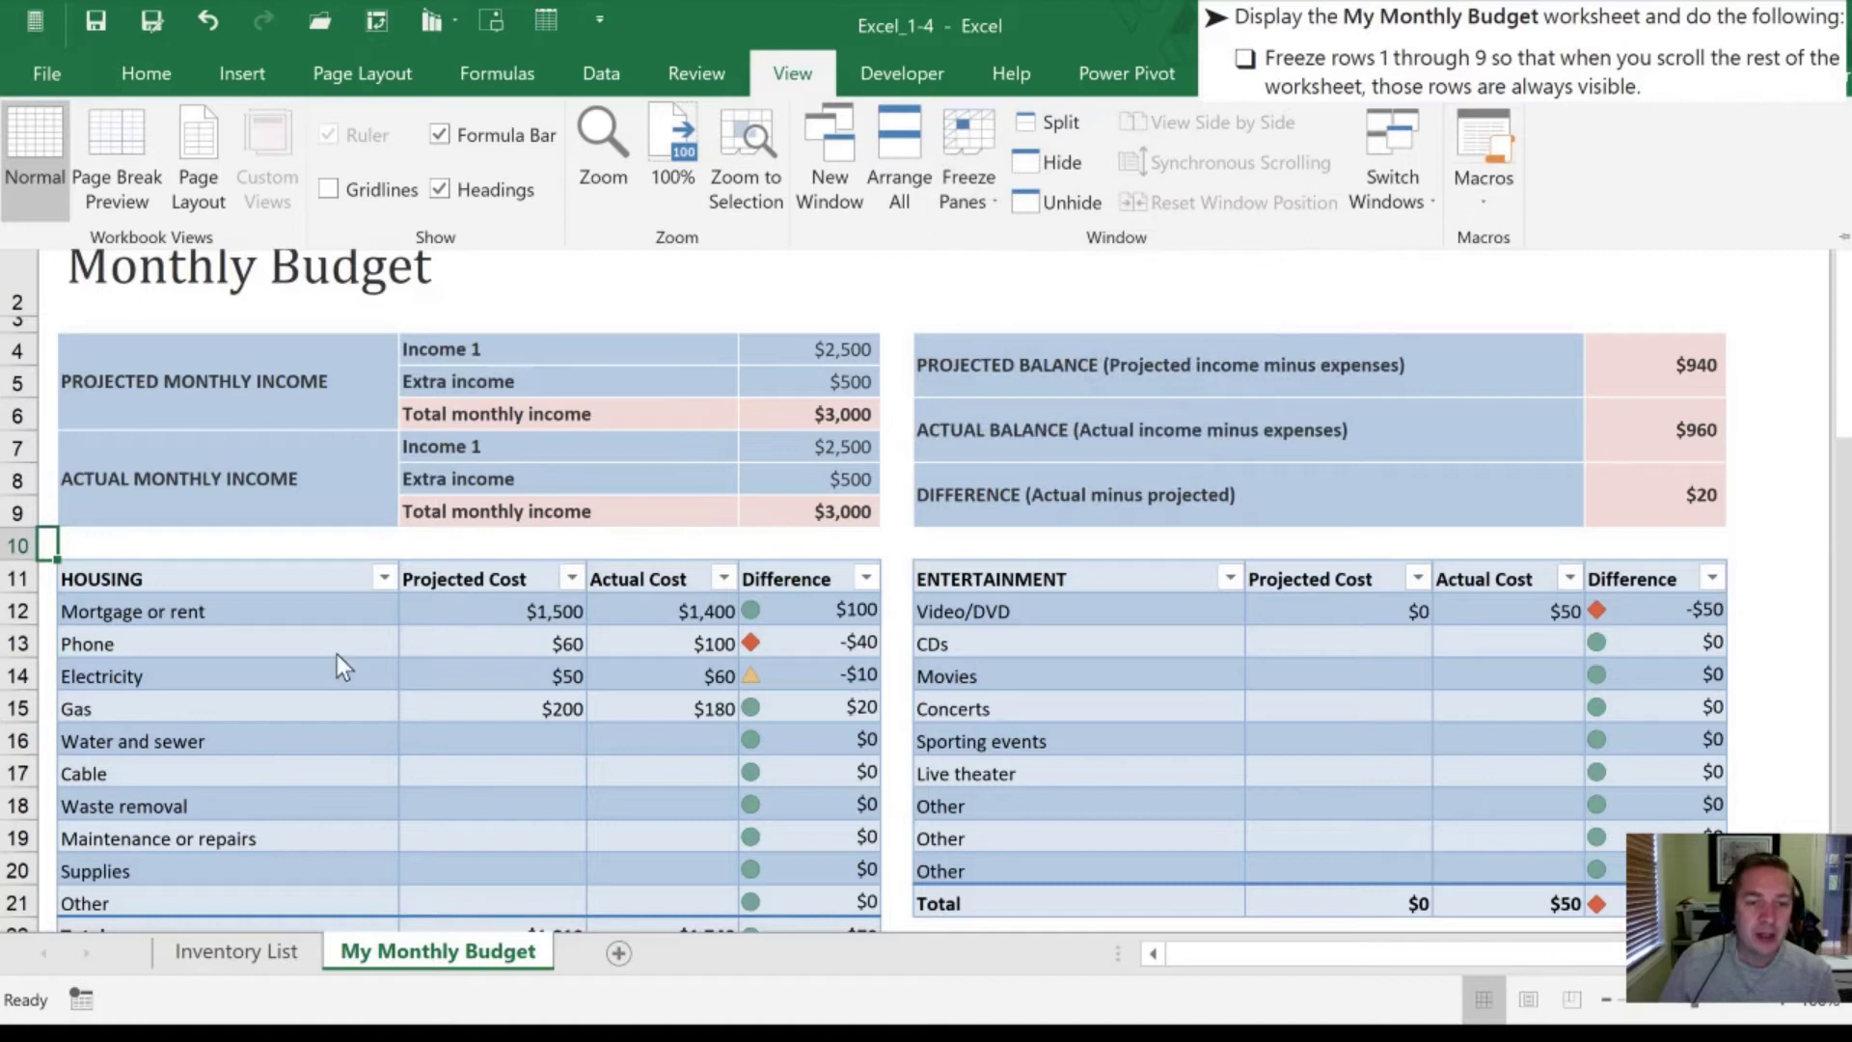
scroll(337, 651, down, 4)
scroll(337, 651, down, 3)
scroll(342, 637, up, 8)
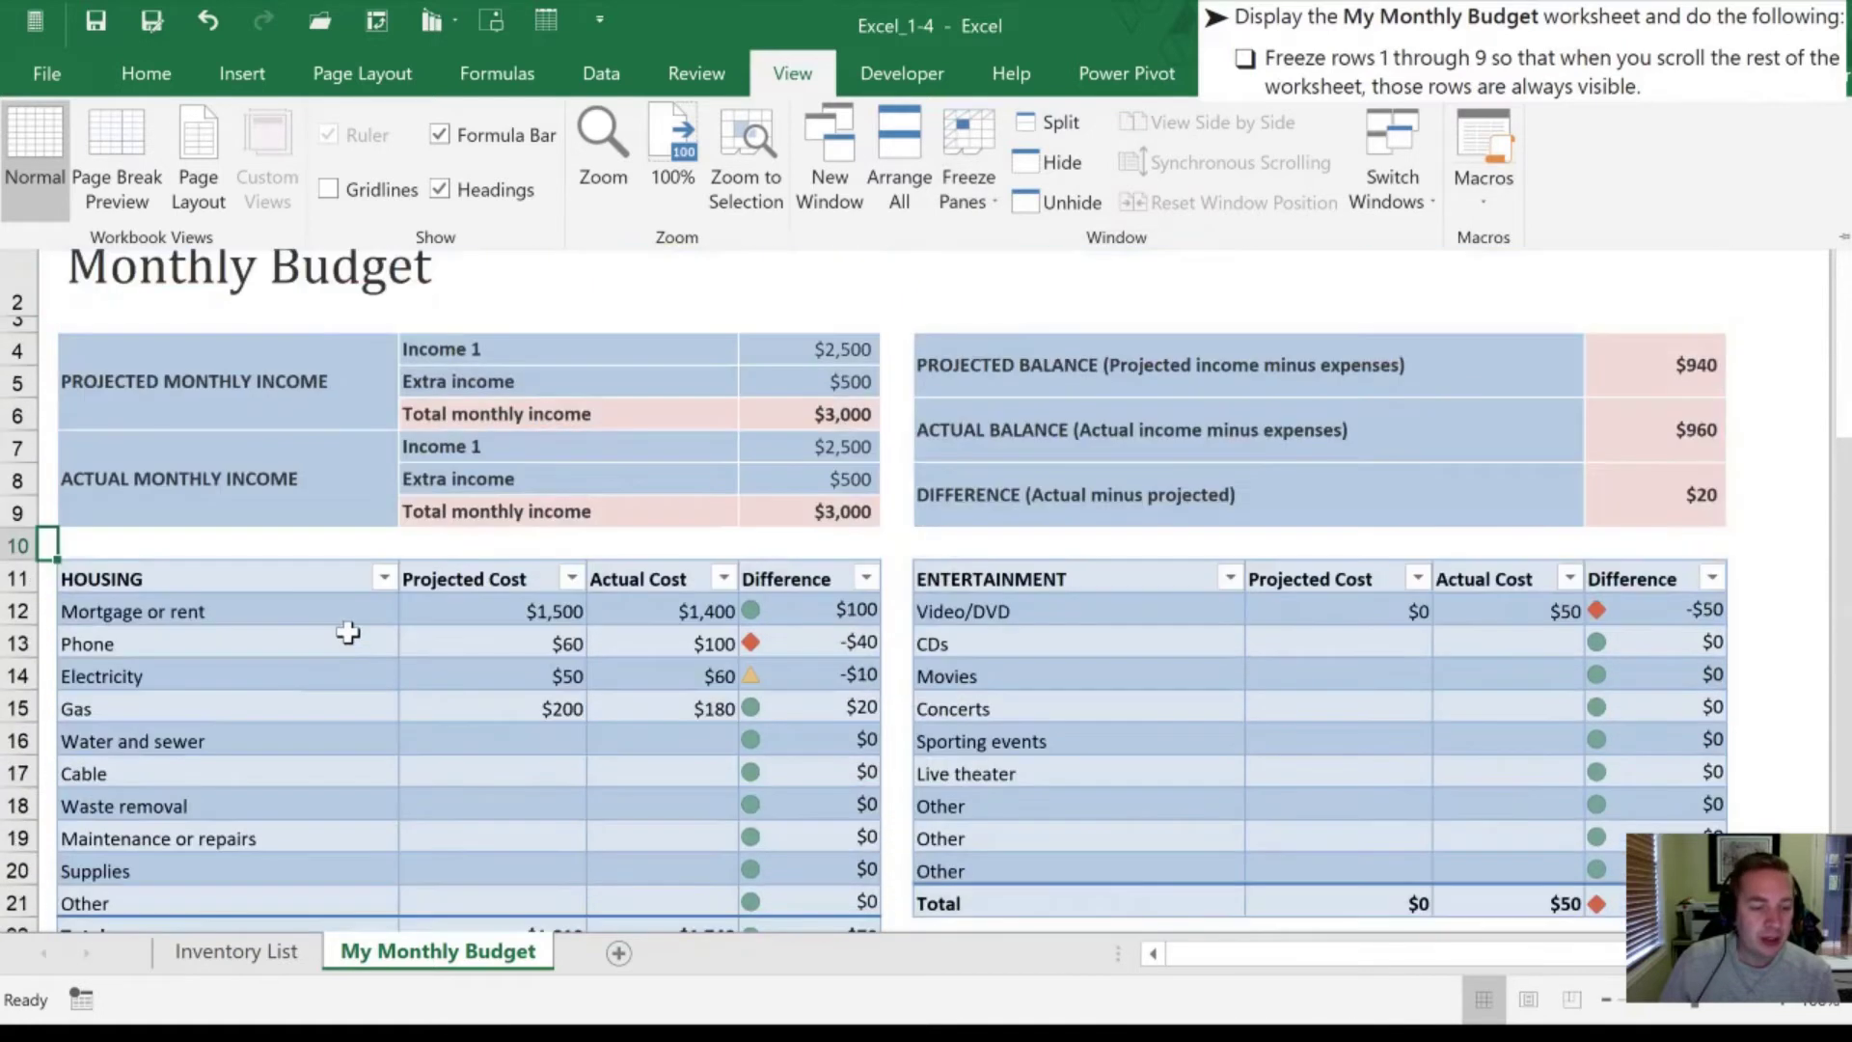
drag(1836, 406, 1842, 284)
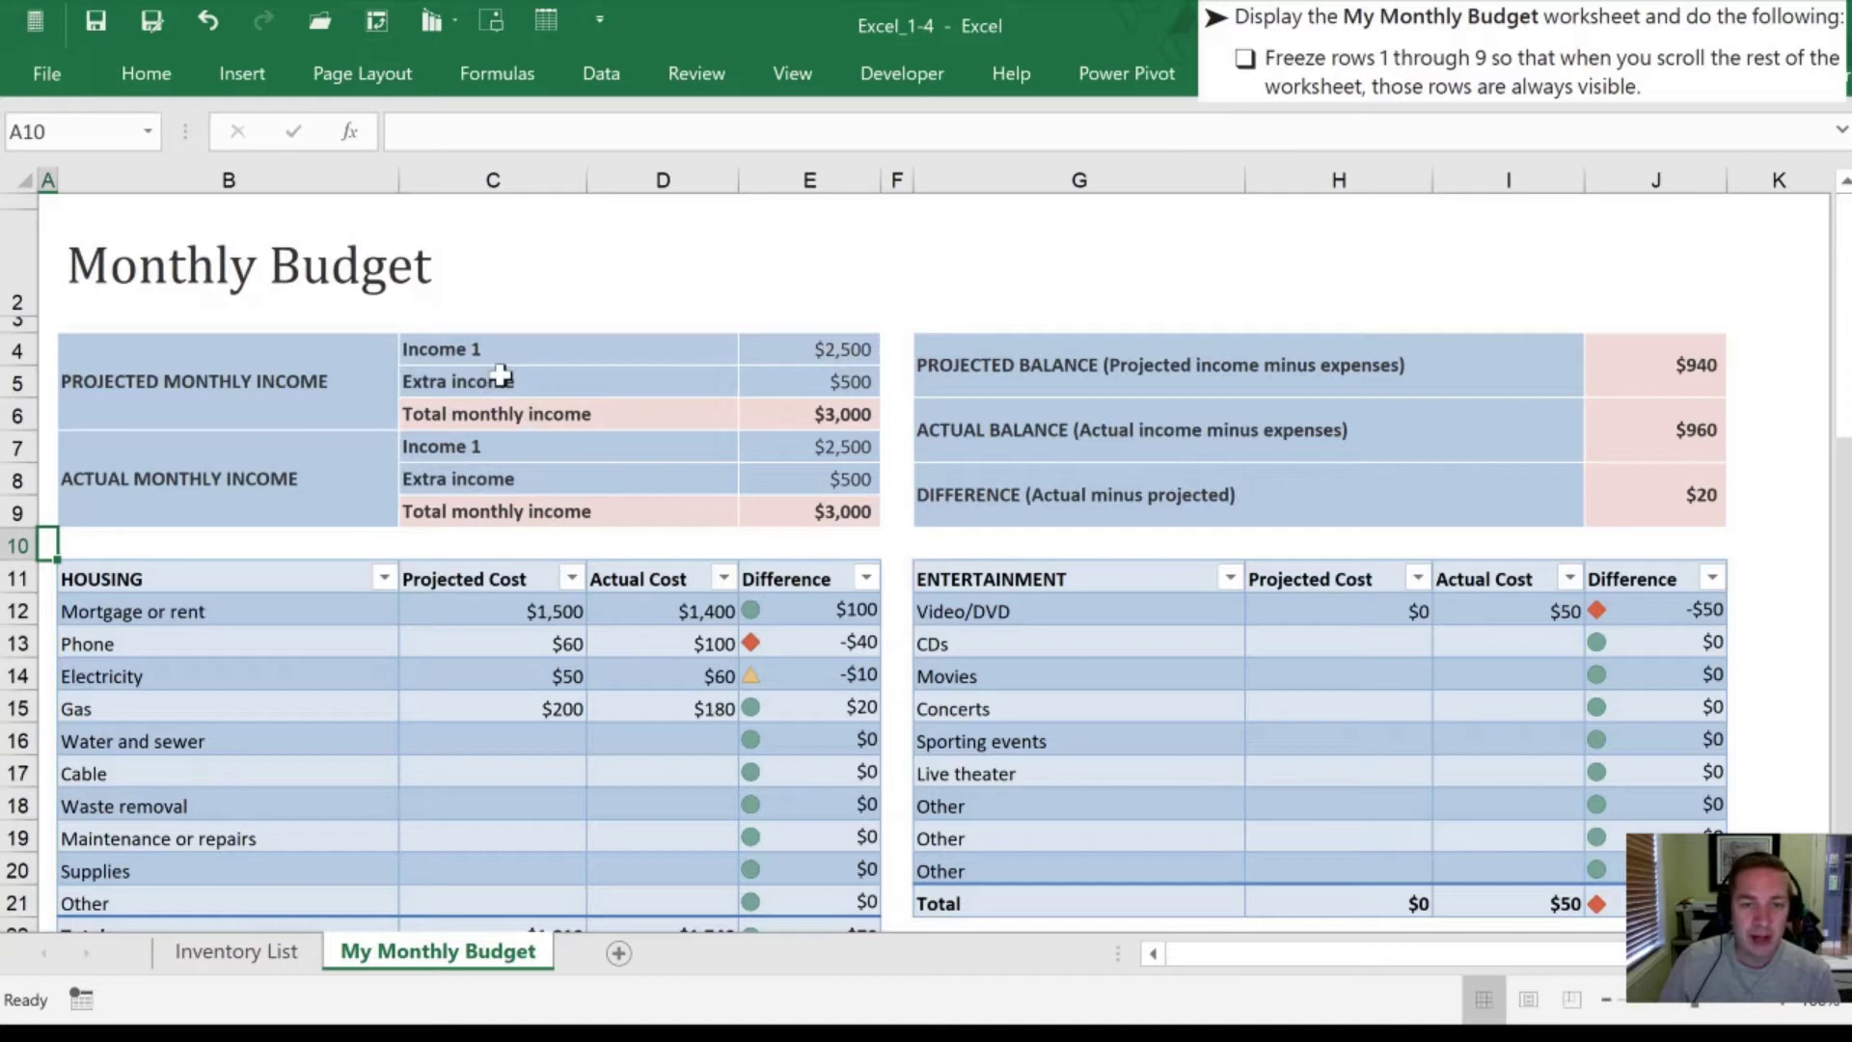
Step: Reapply Freeze Panes at A10 to lock rows 1 through 9 again
click(787, 76)
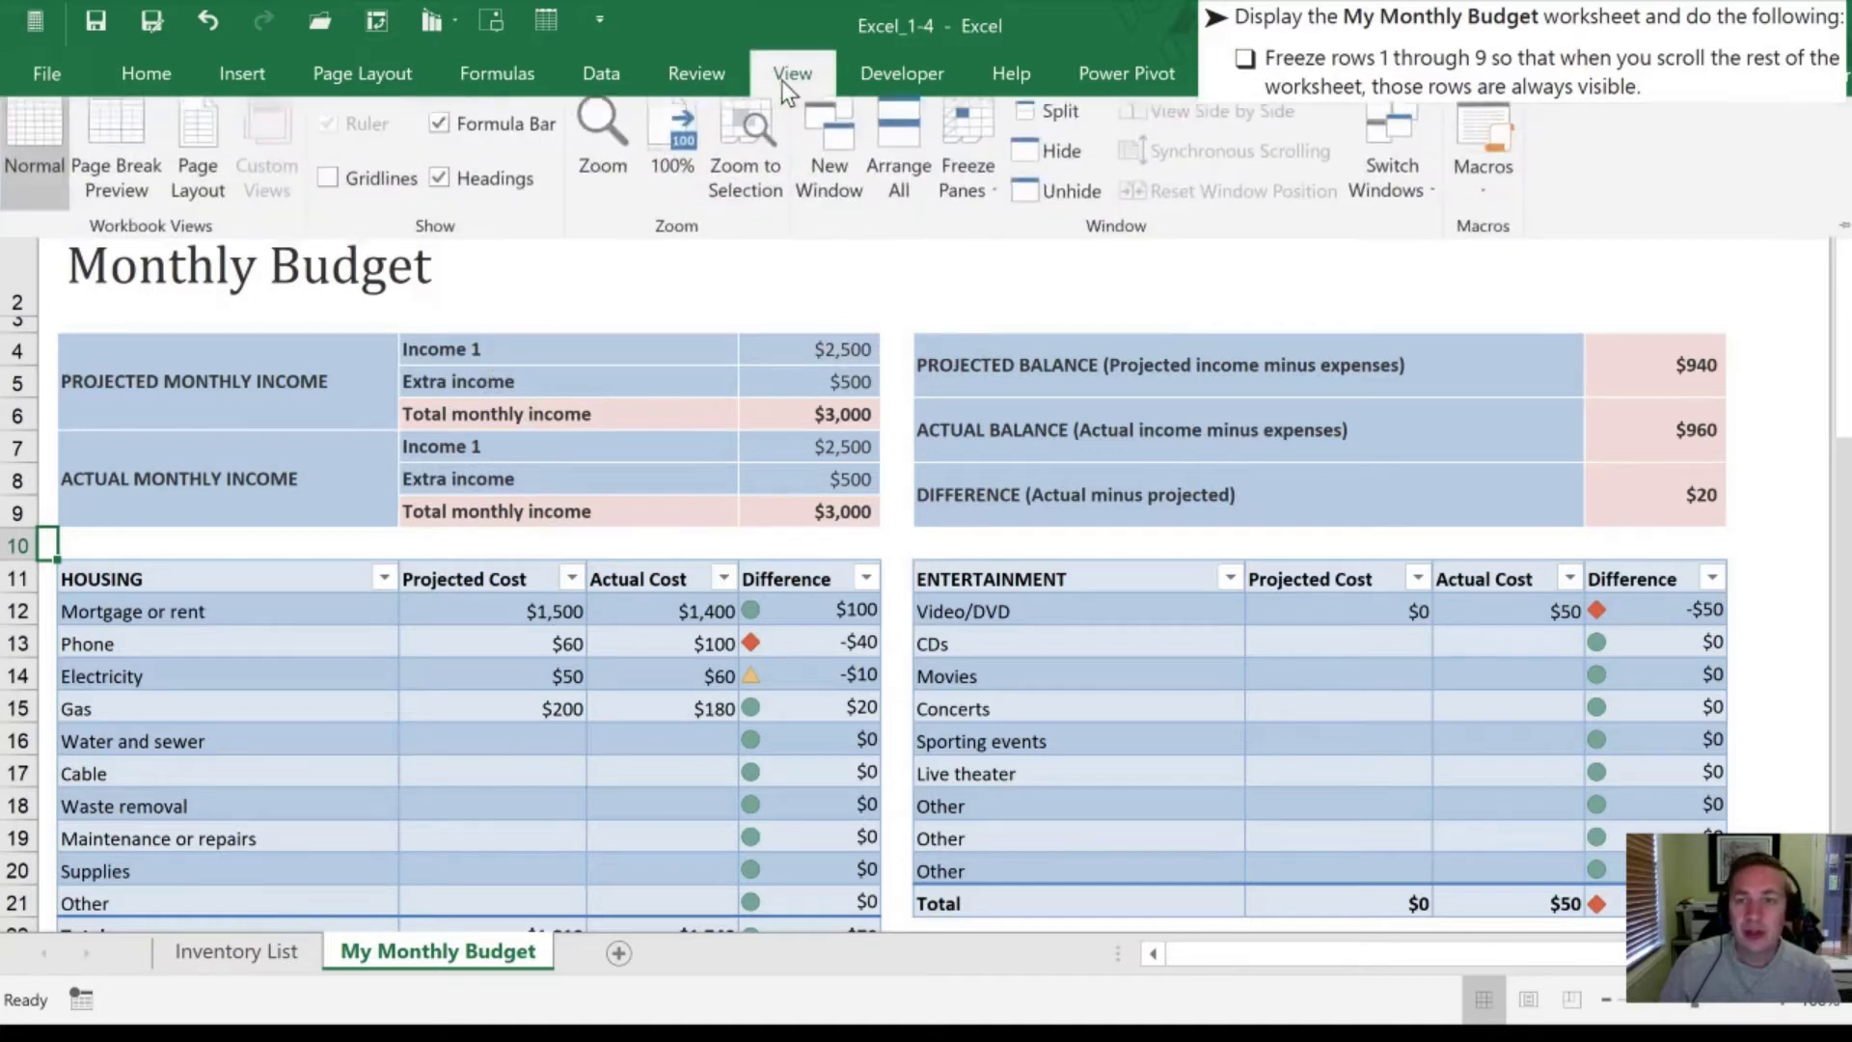
click(951, 135)
click(1069, 236)
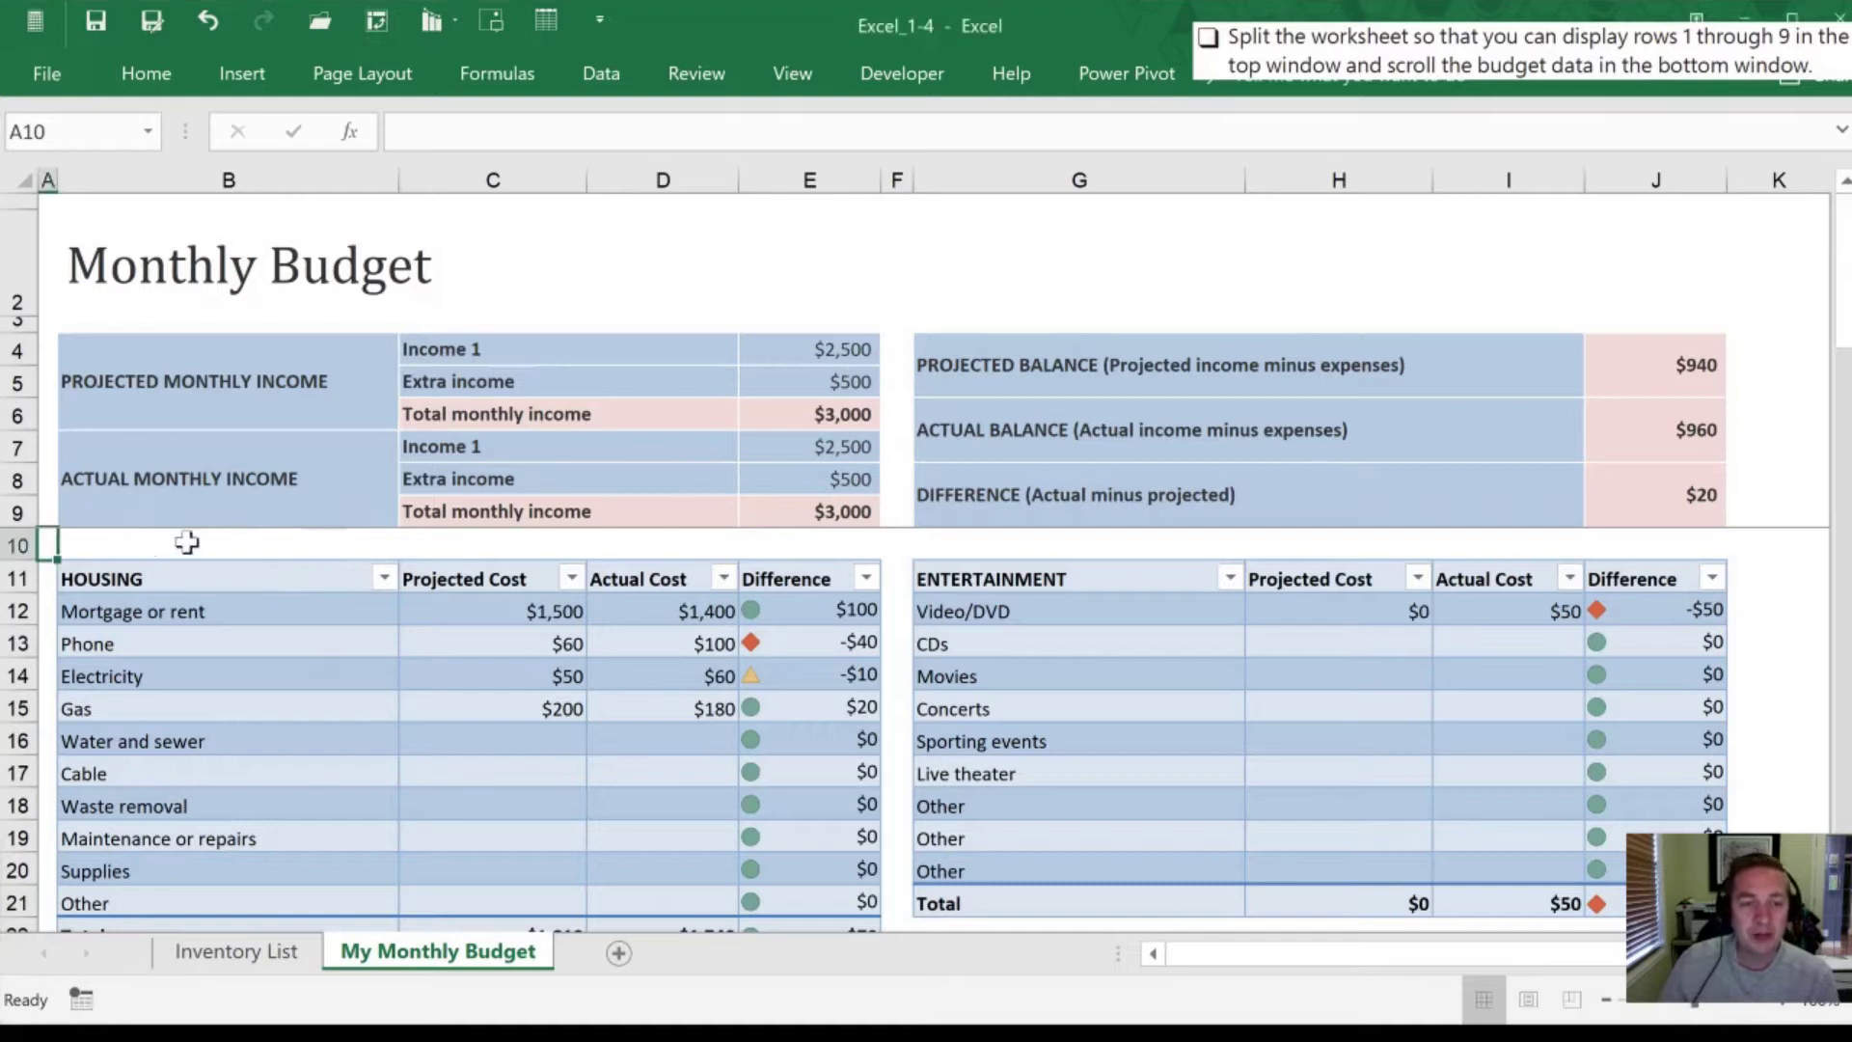
Step: Look at the View tab's Freeze Panes options and close them, leaving rows 1 through 9 frozen
click(795, 64)
click(993, 179)
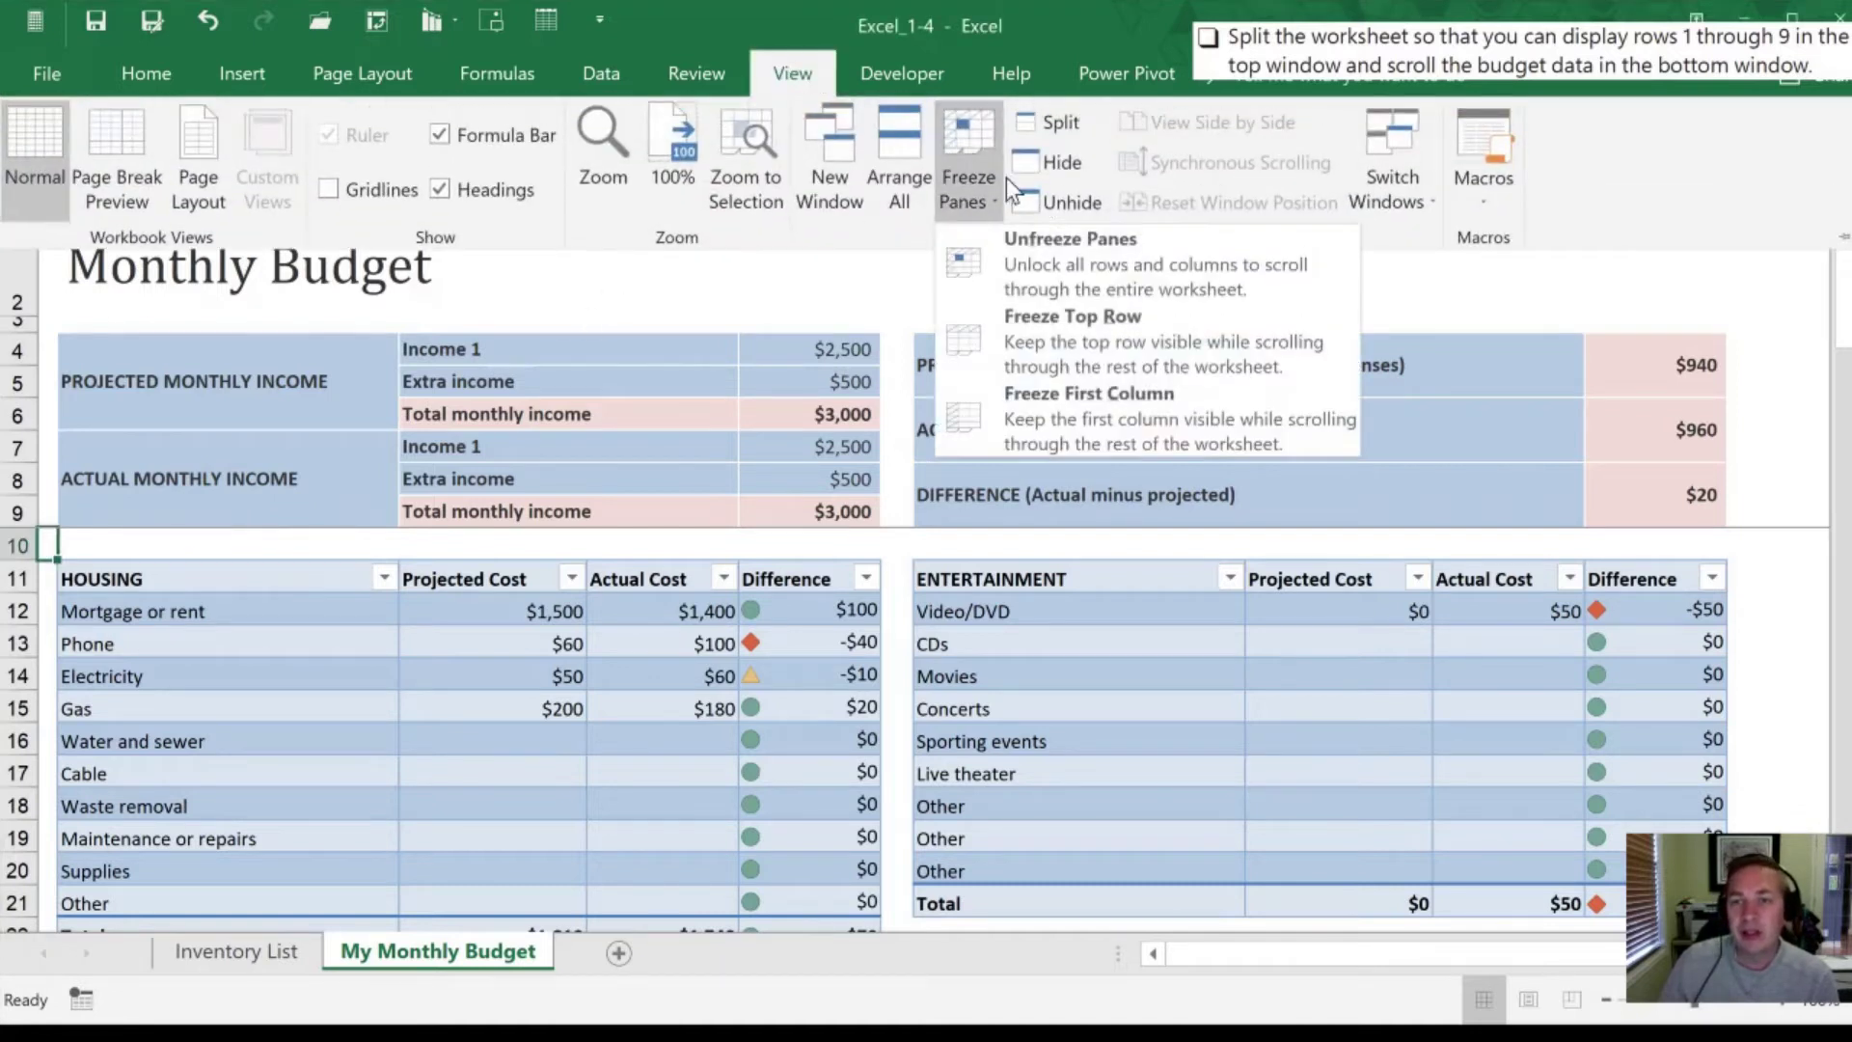
click(1058, 254)
click(206, 634)
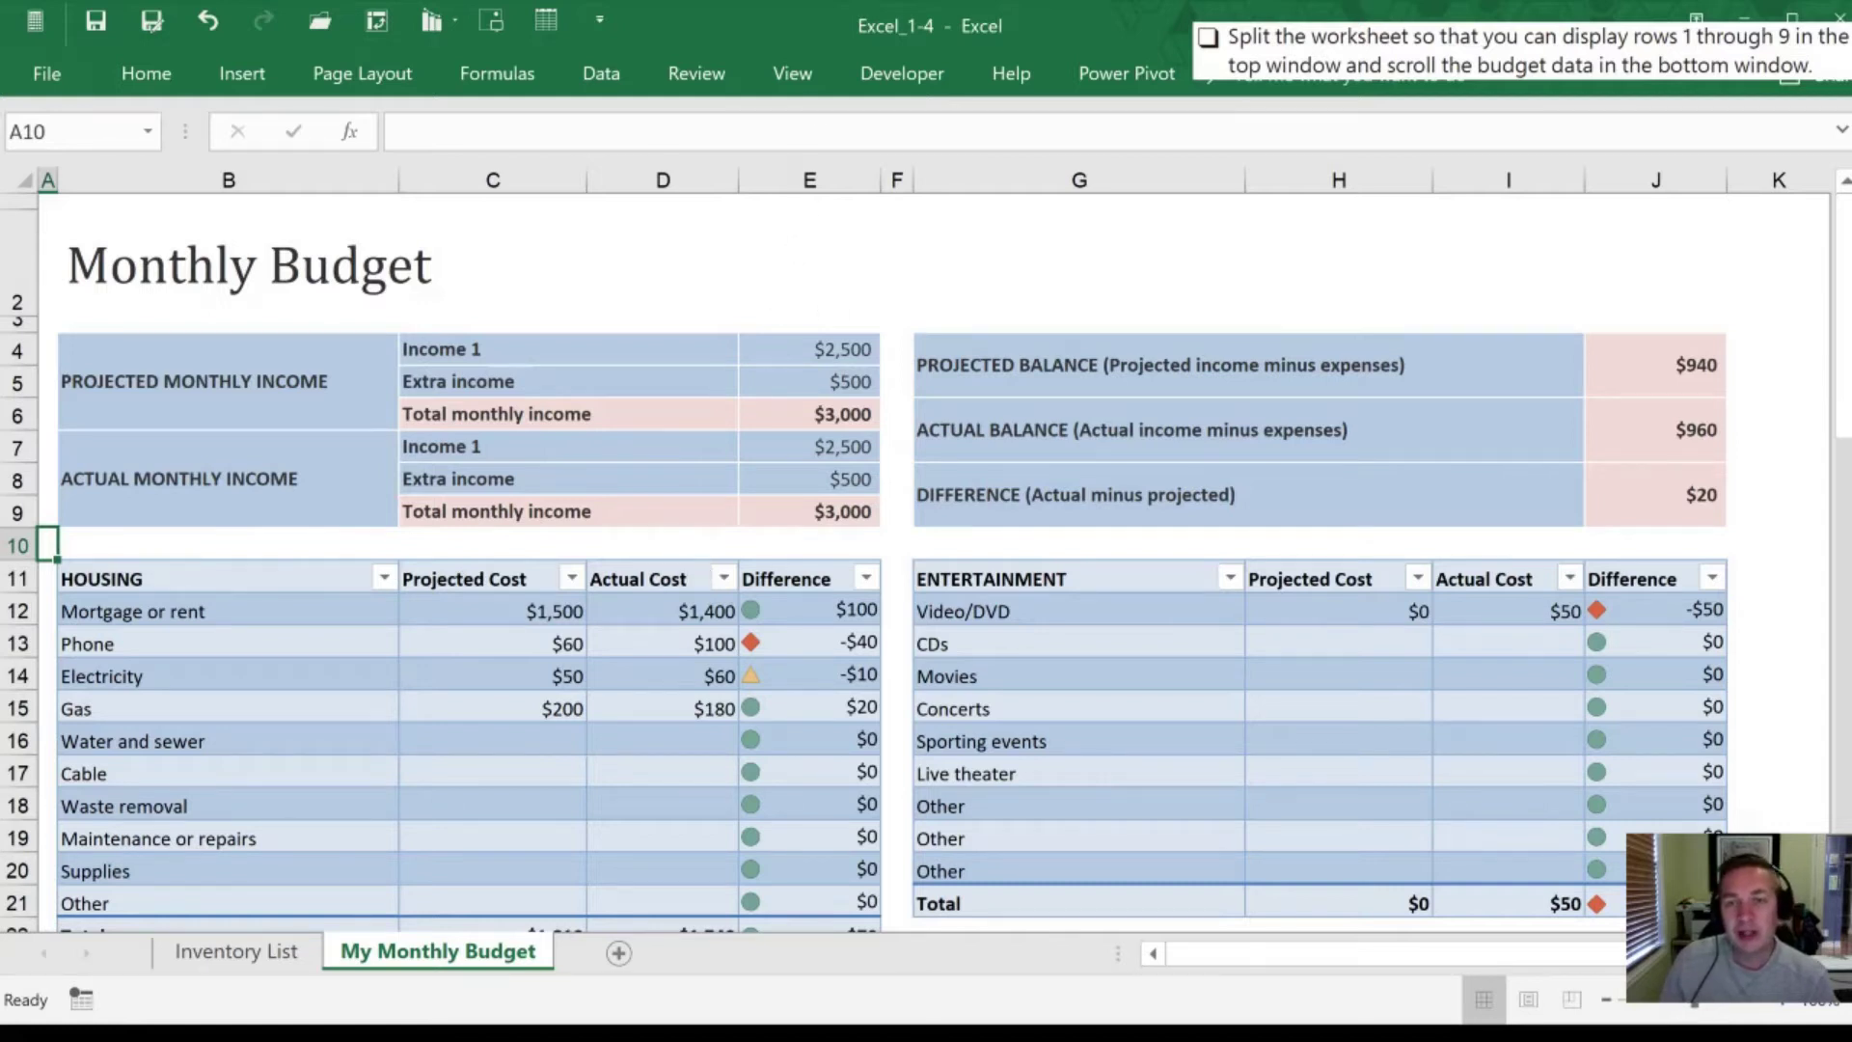
Step: Split the sheet into two panes above row 10 using View > Split
click(803, 75)
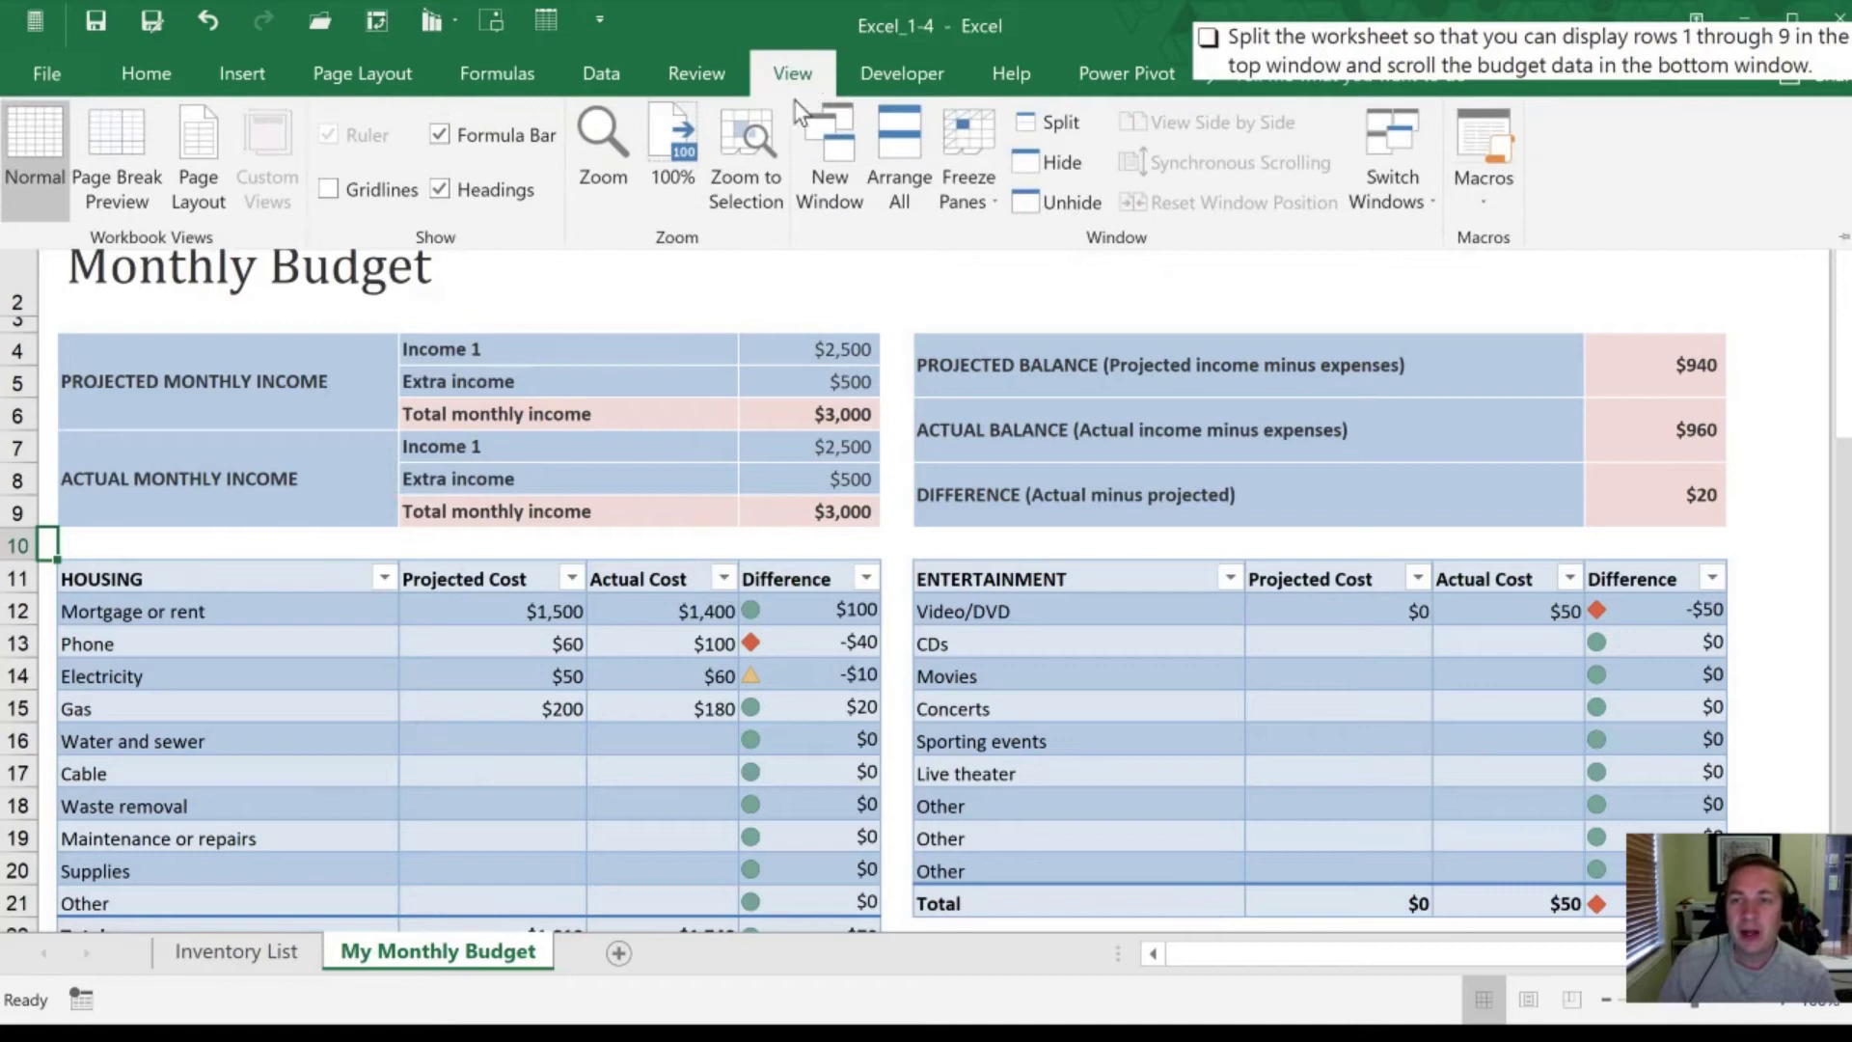
click(1040, 125)
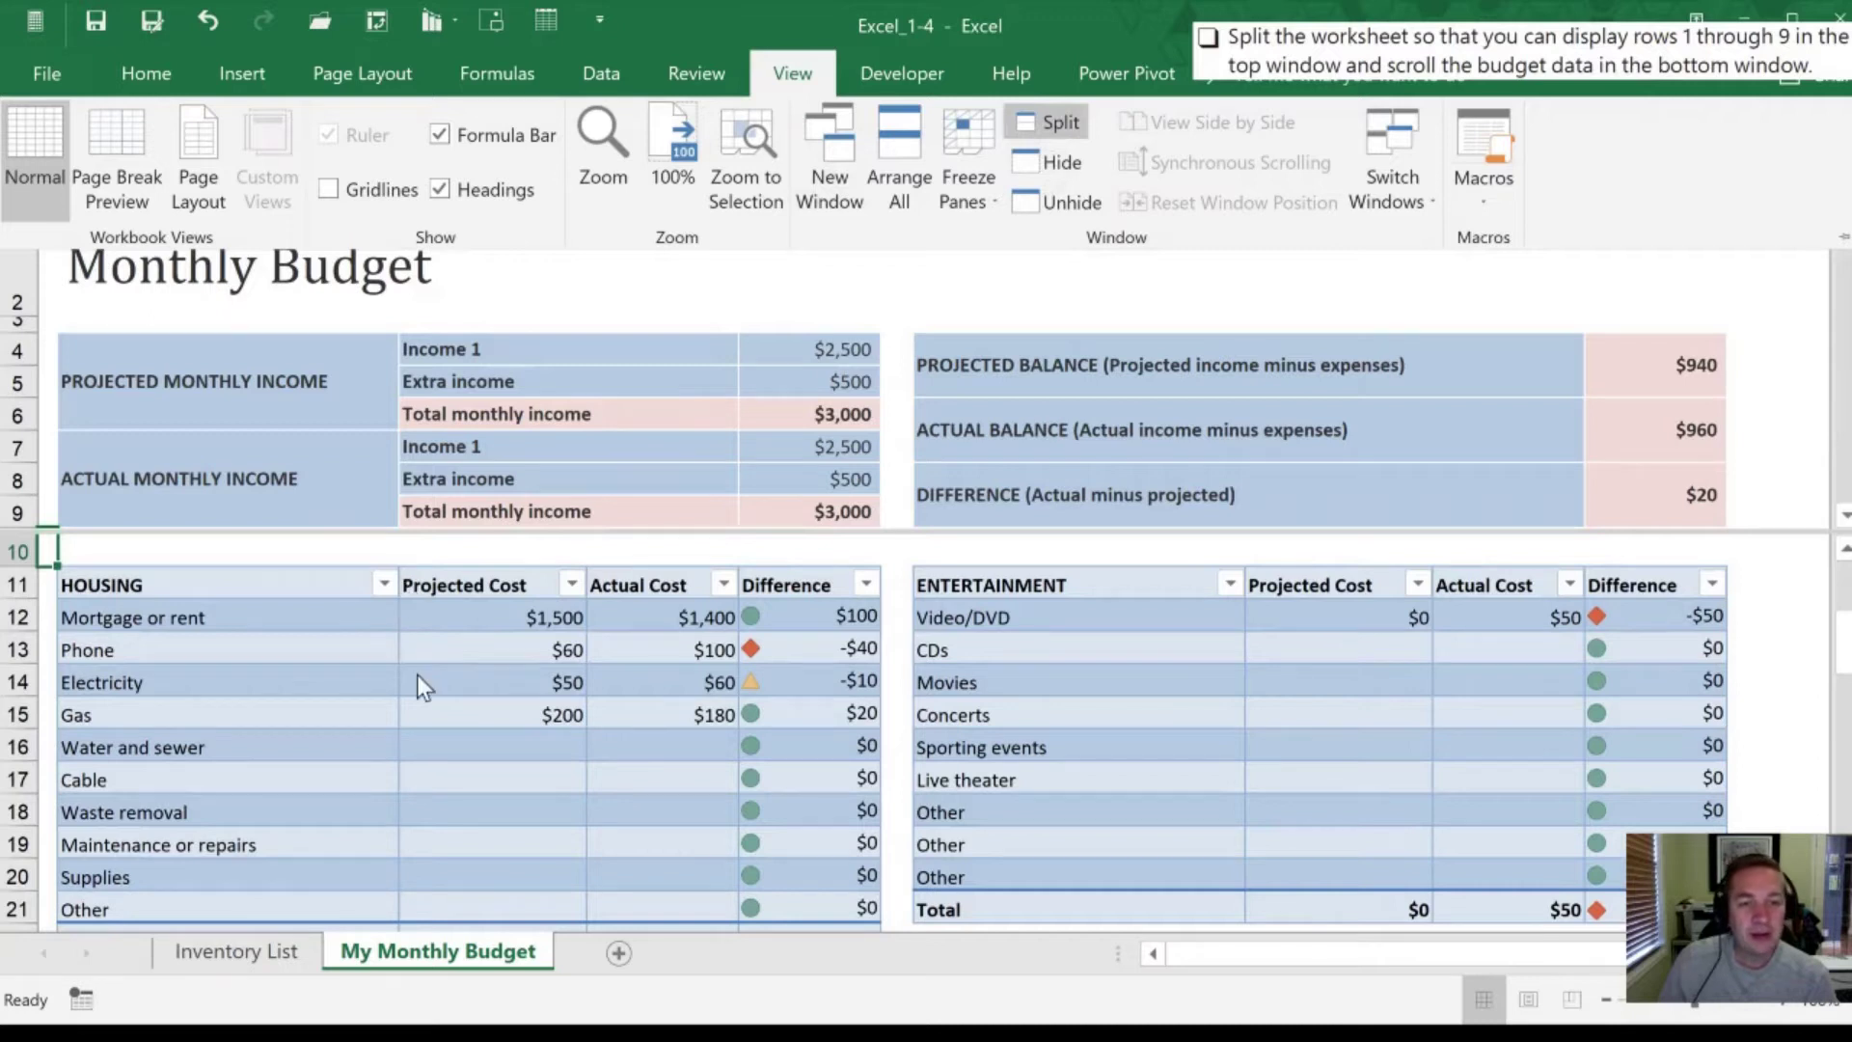
scroll(417, 675, down, 2)
scroll(417, 675, up, 3)
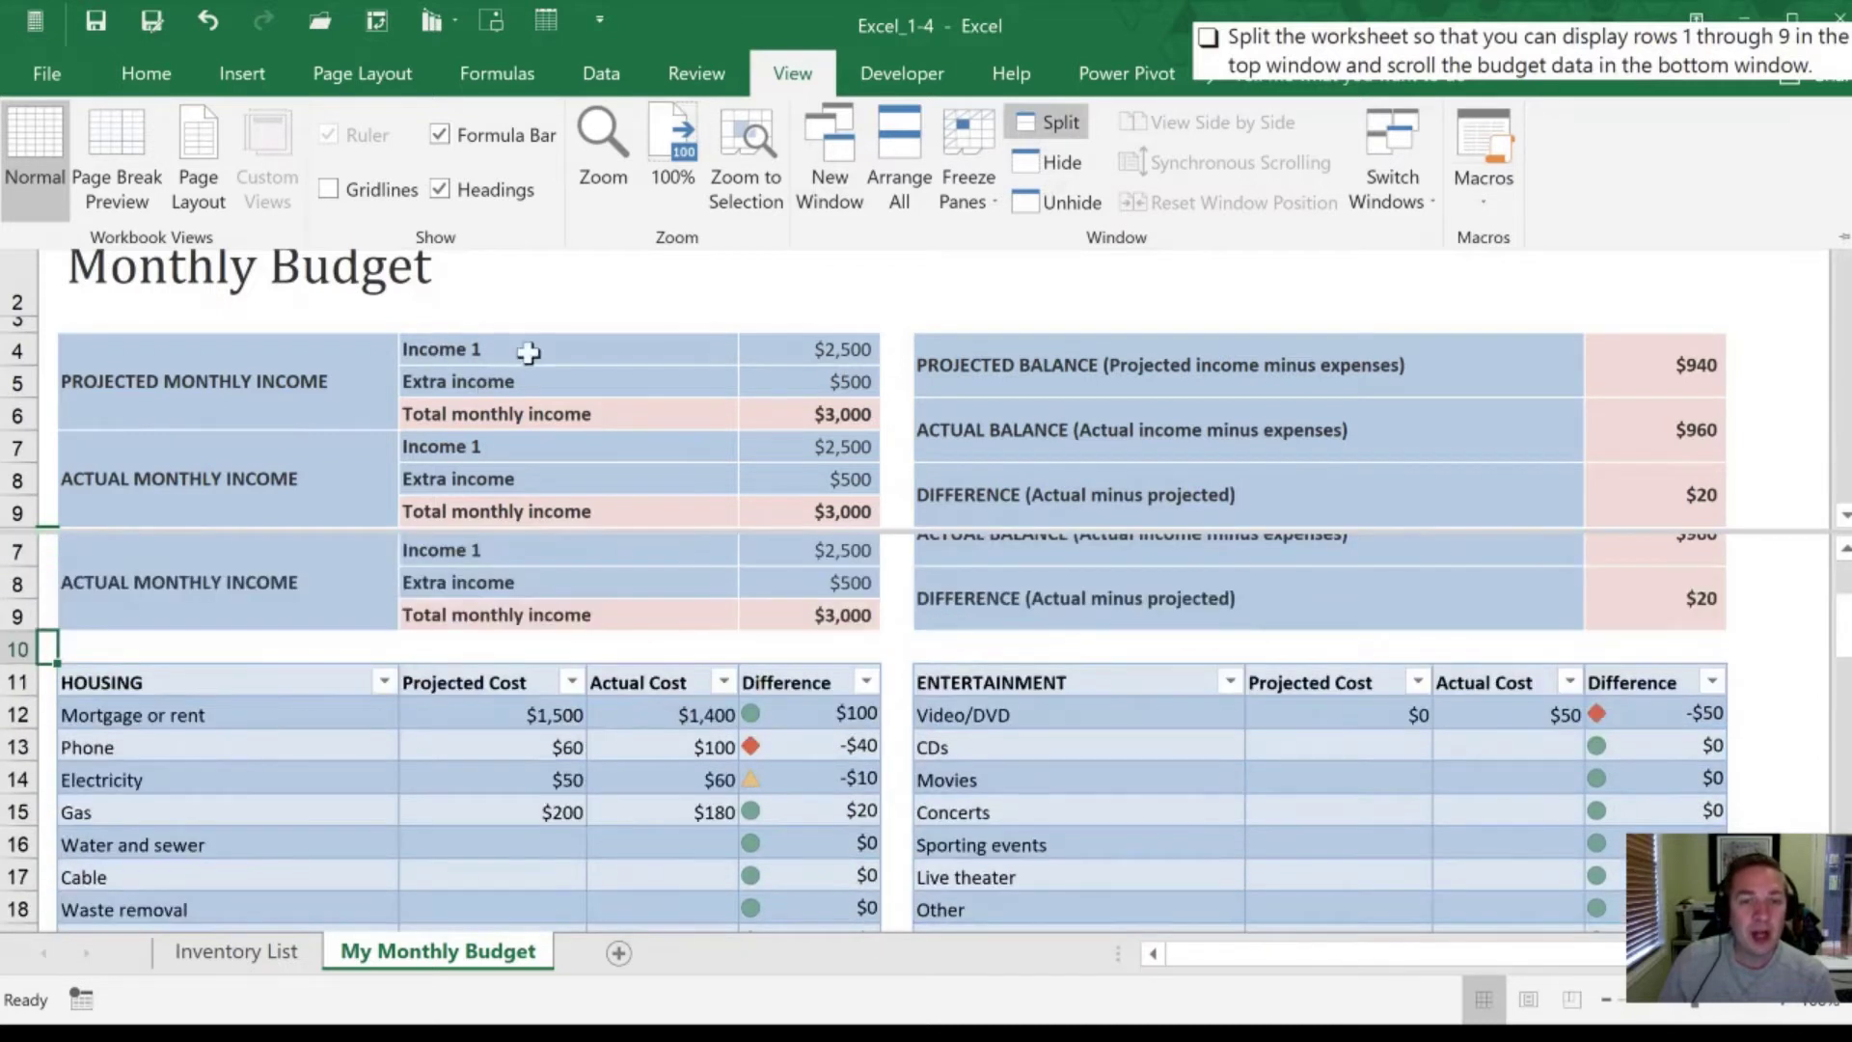
click(675, 313)
Step: Scroll the top and bottom panes independently to test the split
click(719, 304)
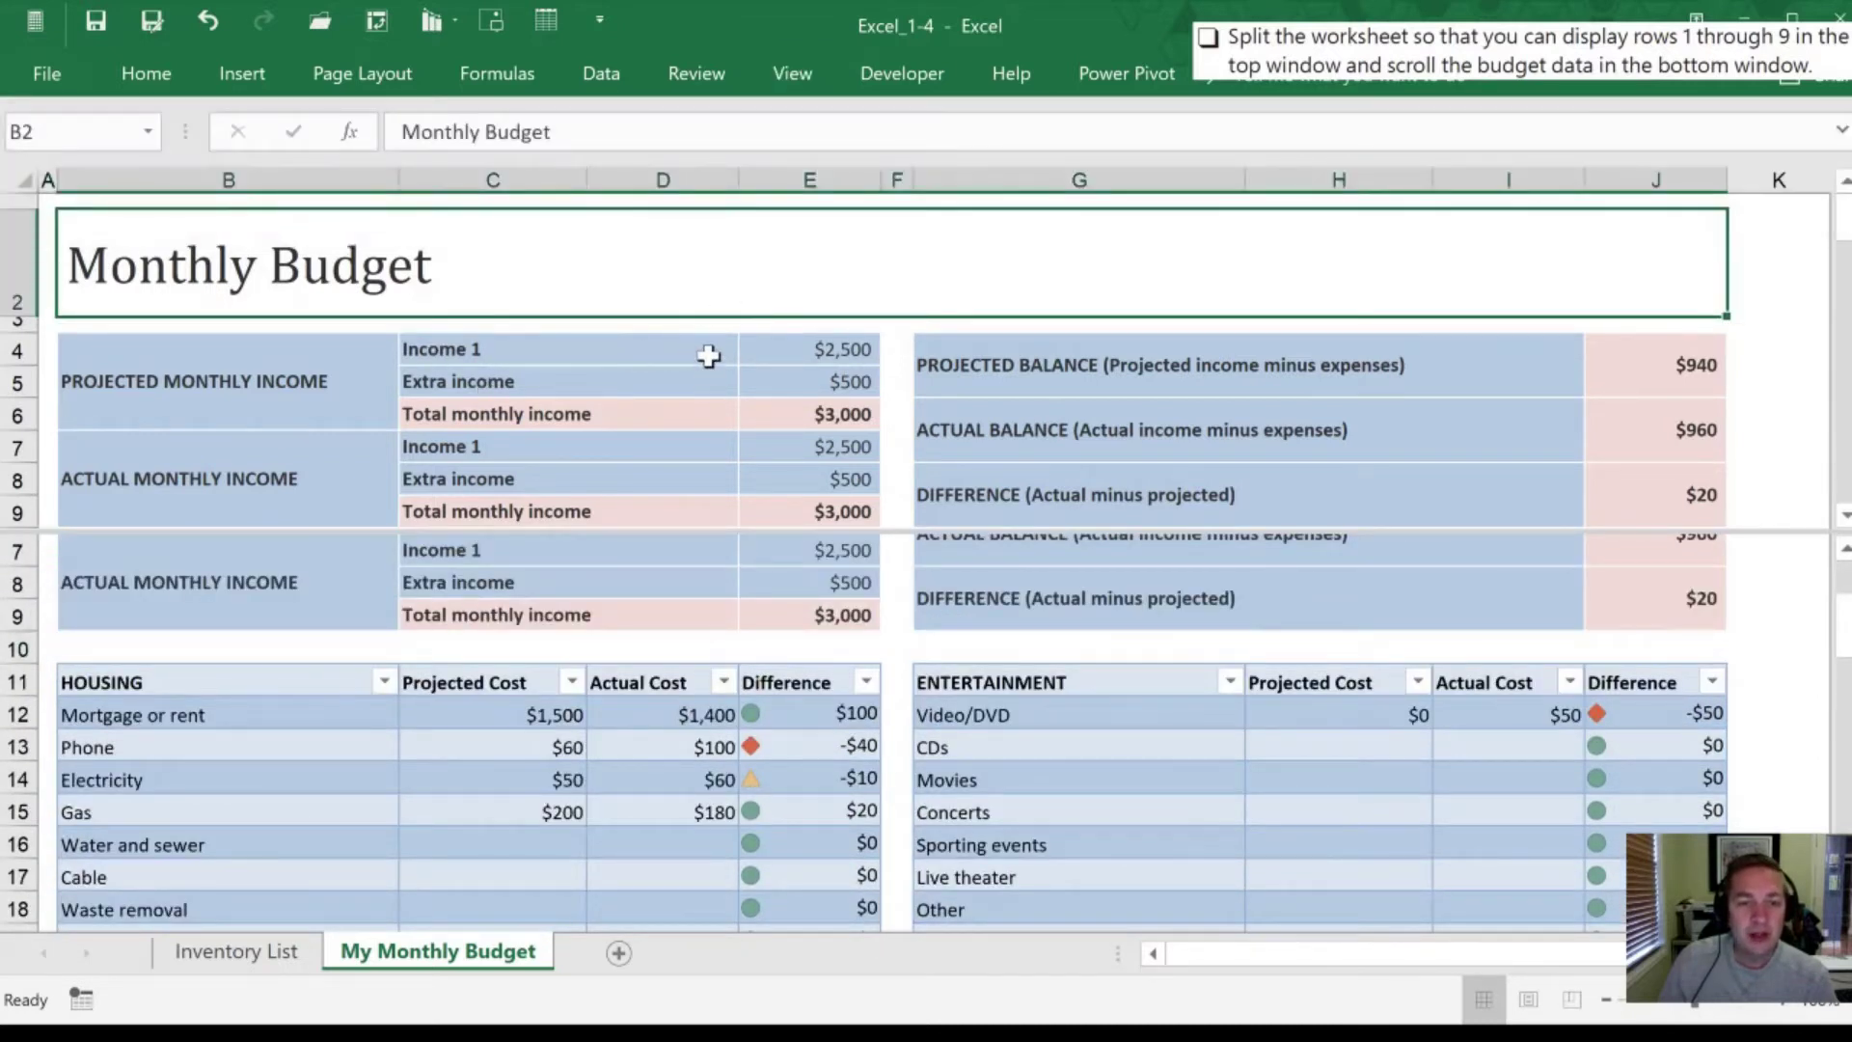
scroll(709, 357, down, 4)
scroll(709, 357, up, 4)
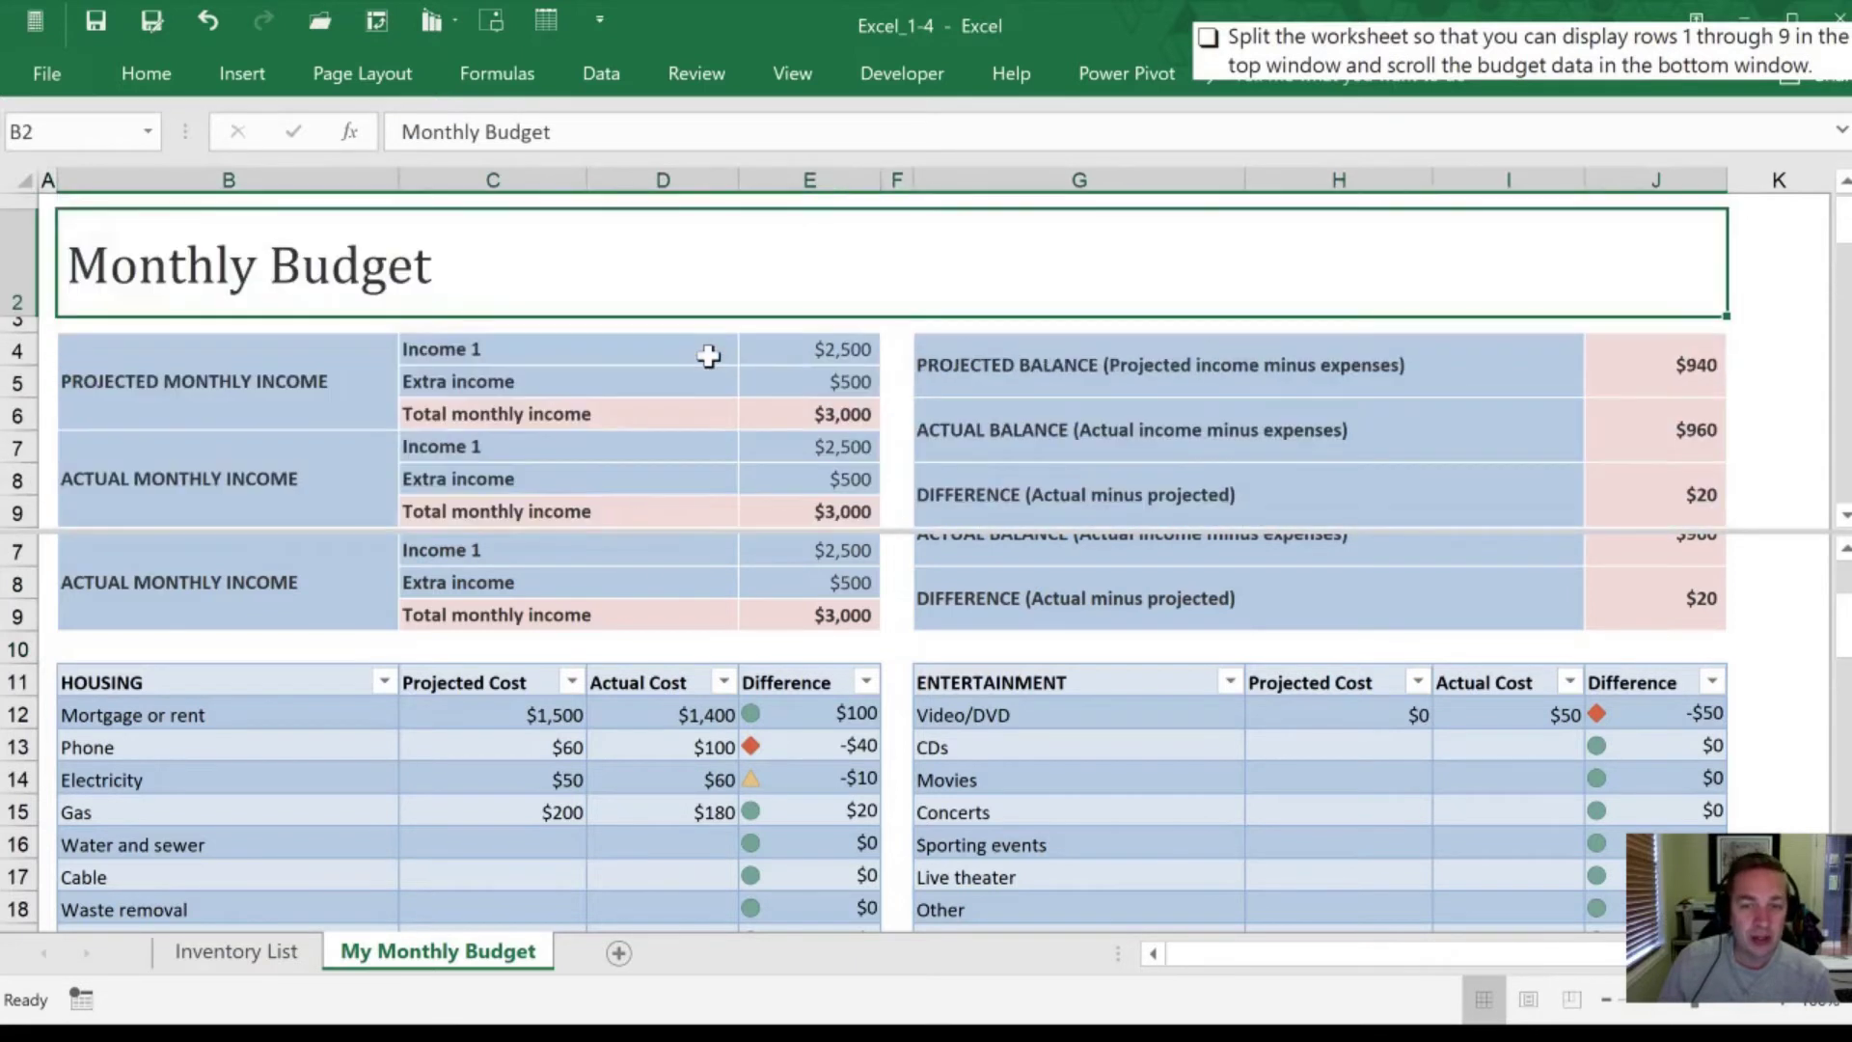
scroll(709, 357, down, 5)
scroll(709, 357, up, 5)
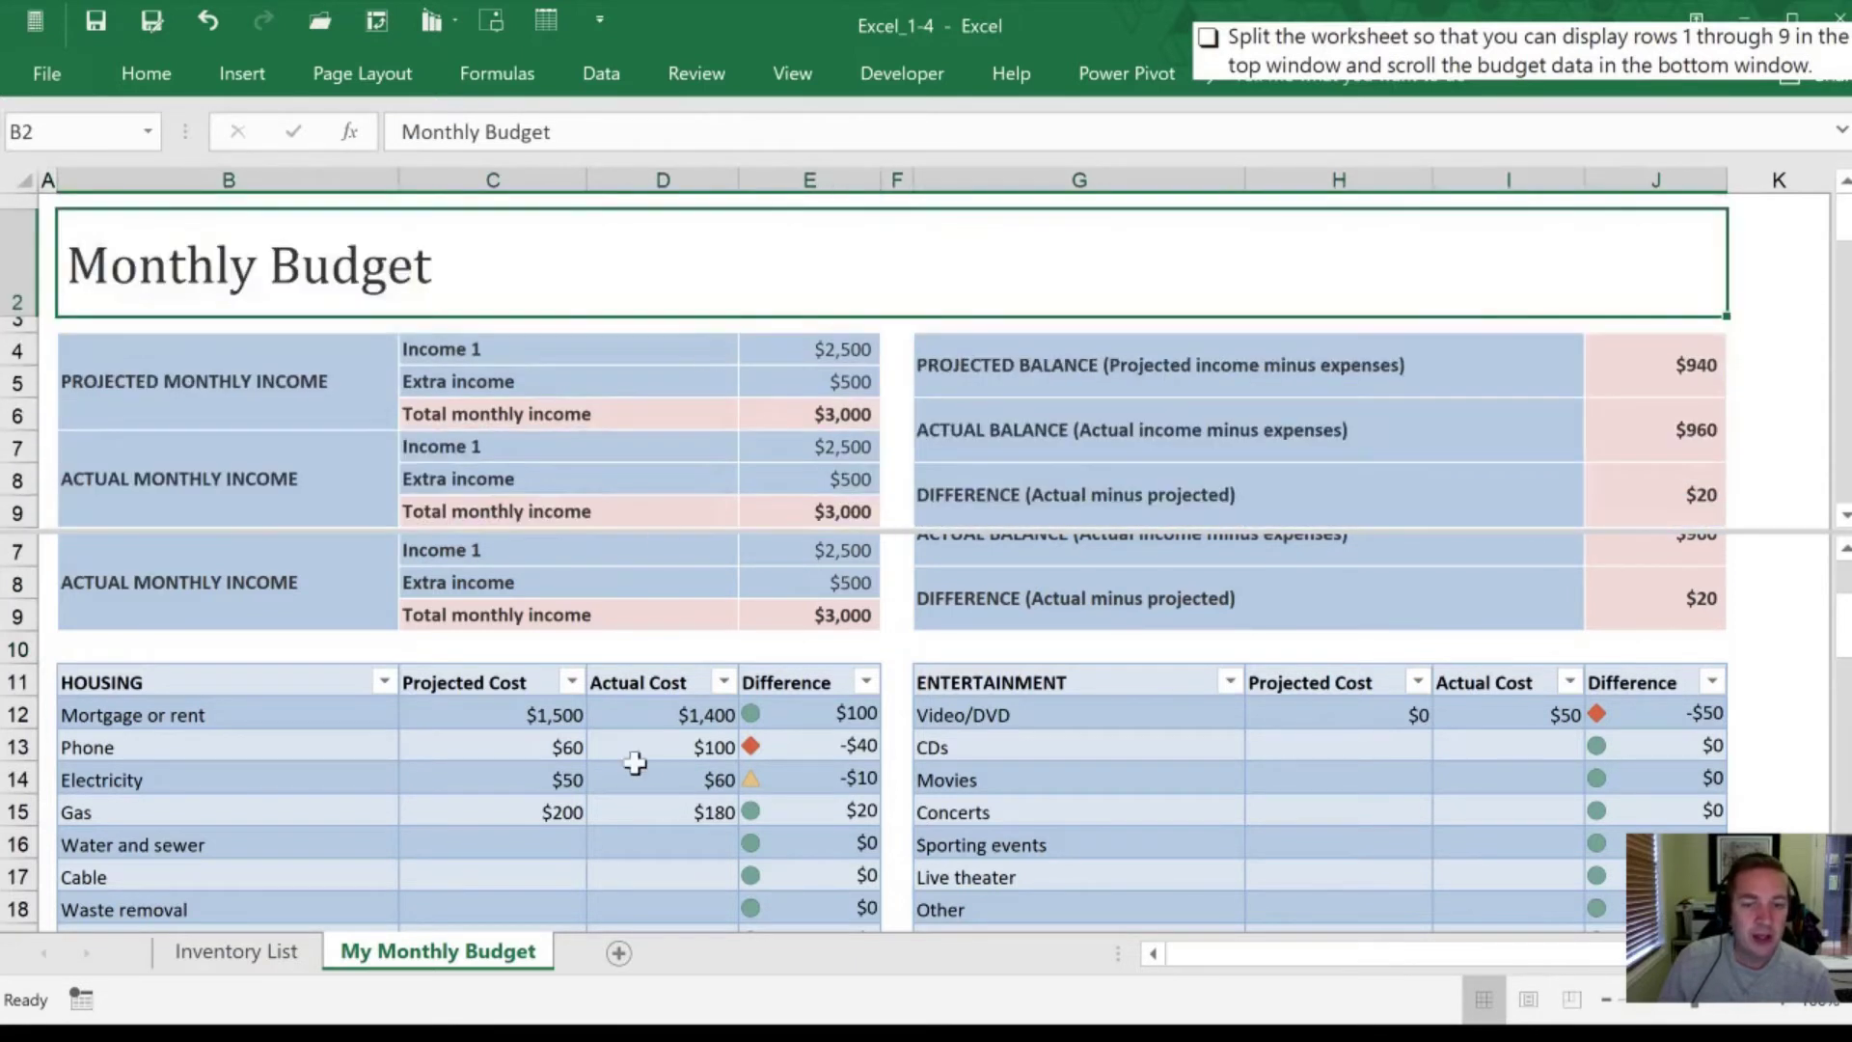
scroll(638, 685, down, 4)
scroll(637, 685, up, 4)
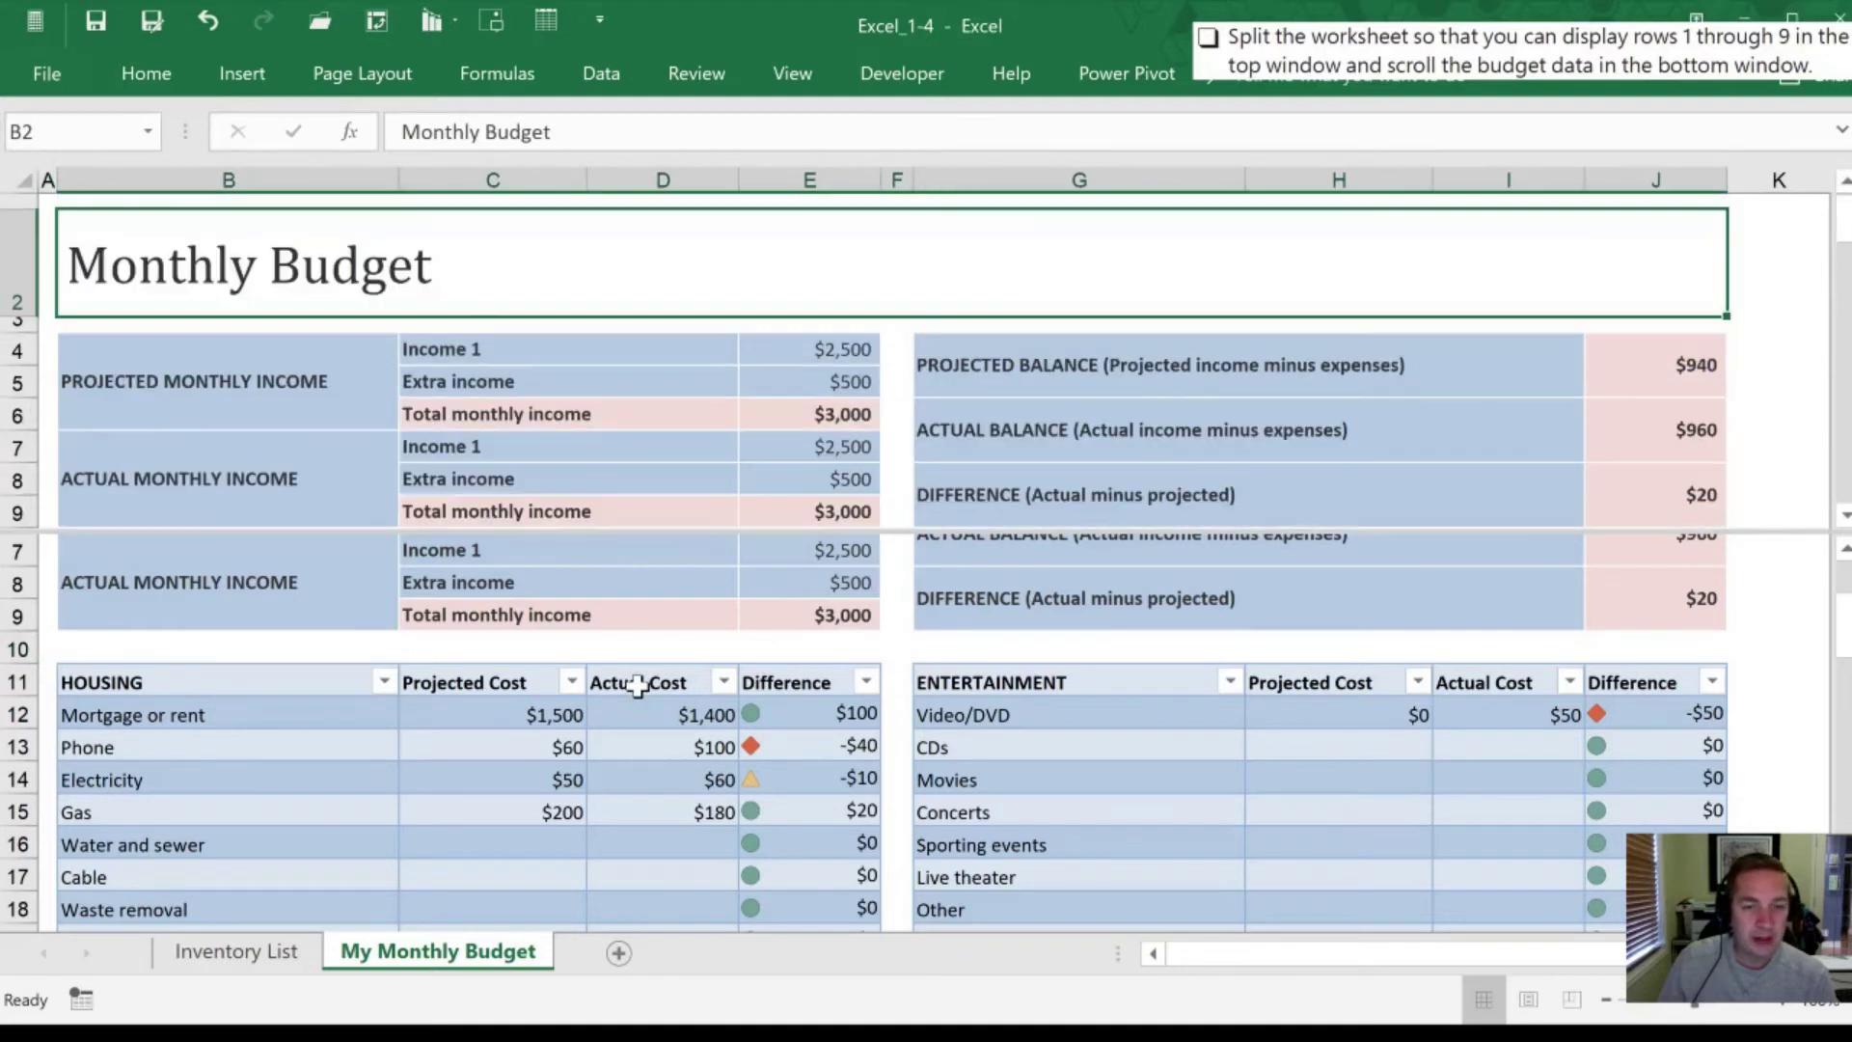
click(635, 649)
scroll(635, 651, down, 4)
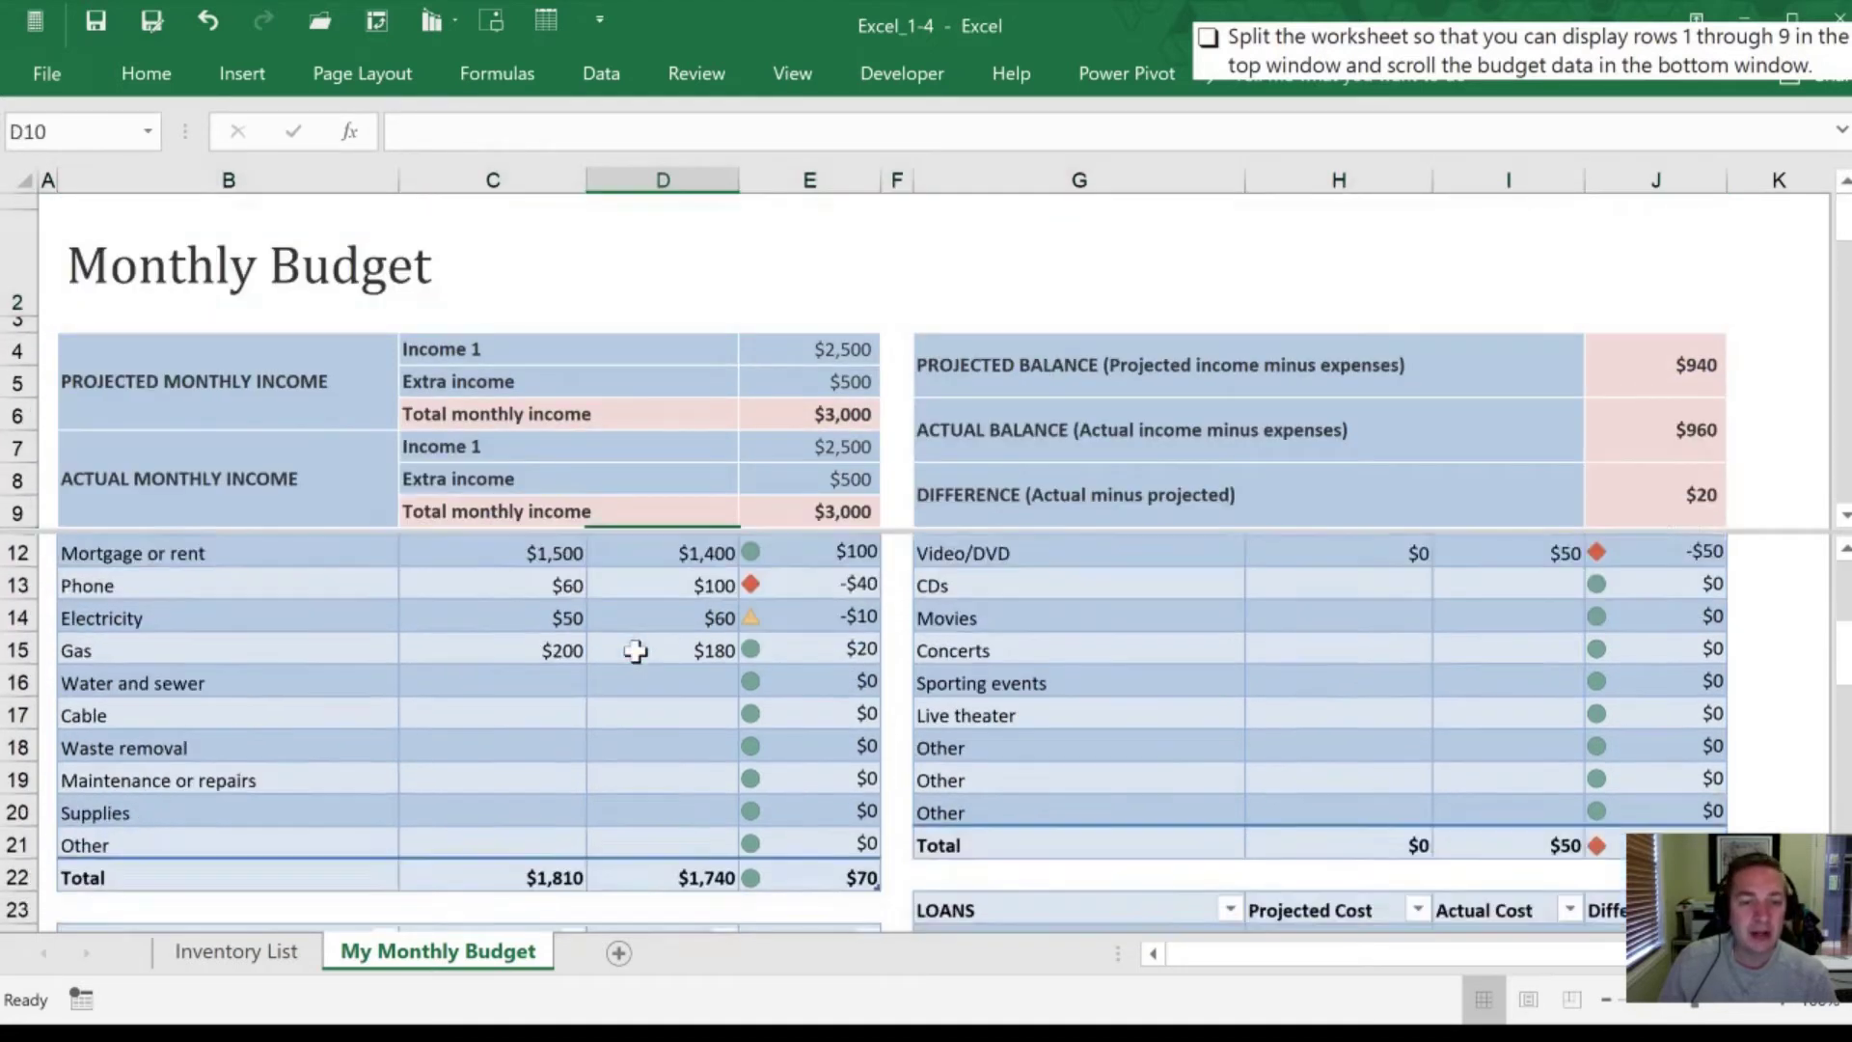
scroll(635, 651, up, 6)
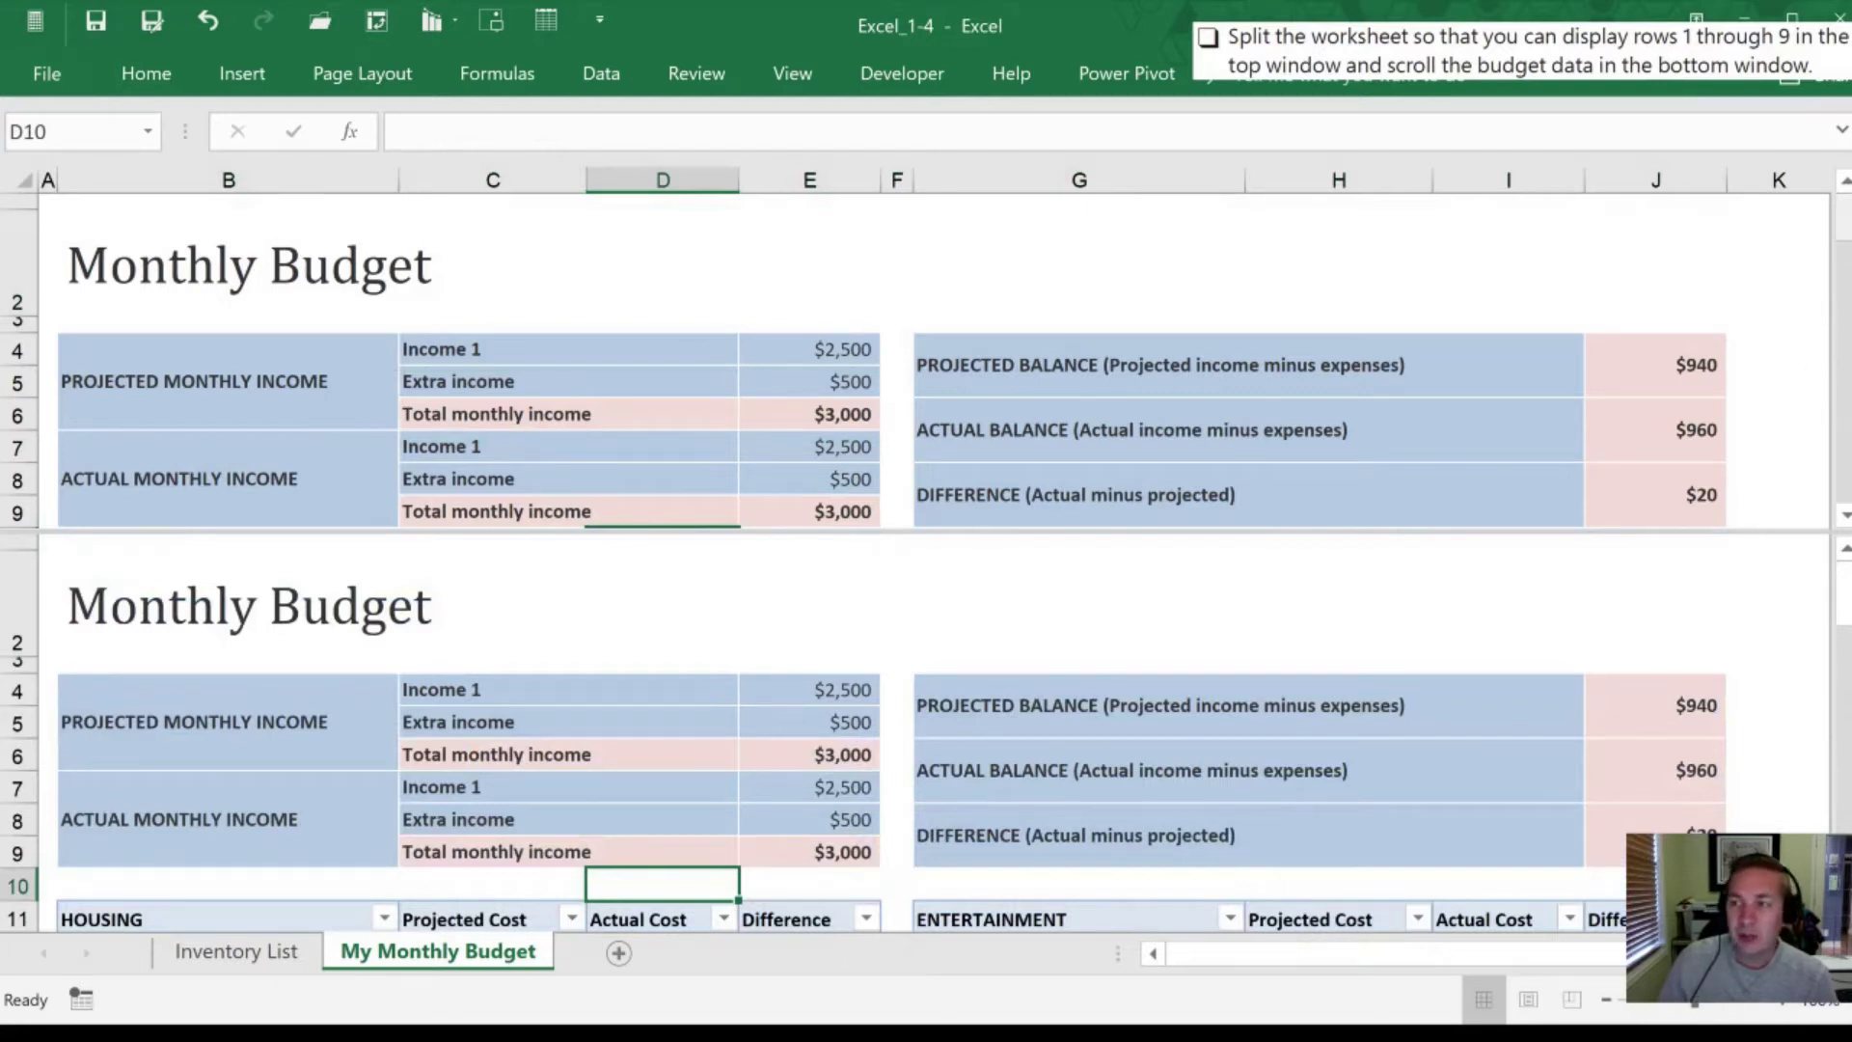
mouse_move(1845, 584)
mouse_down()
mouse_move(1844, 608)
mouse_move(1844, 584)
mouse_up()
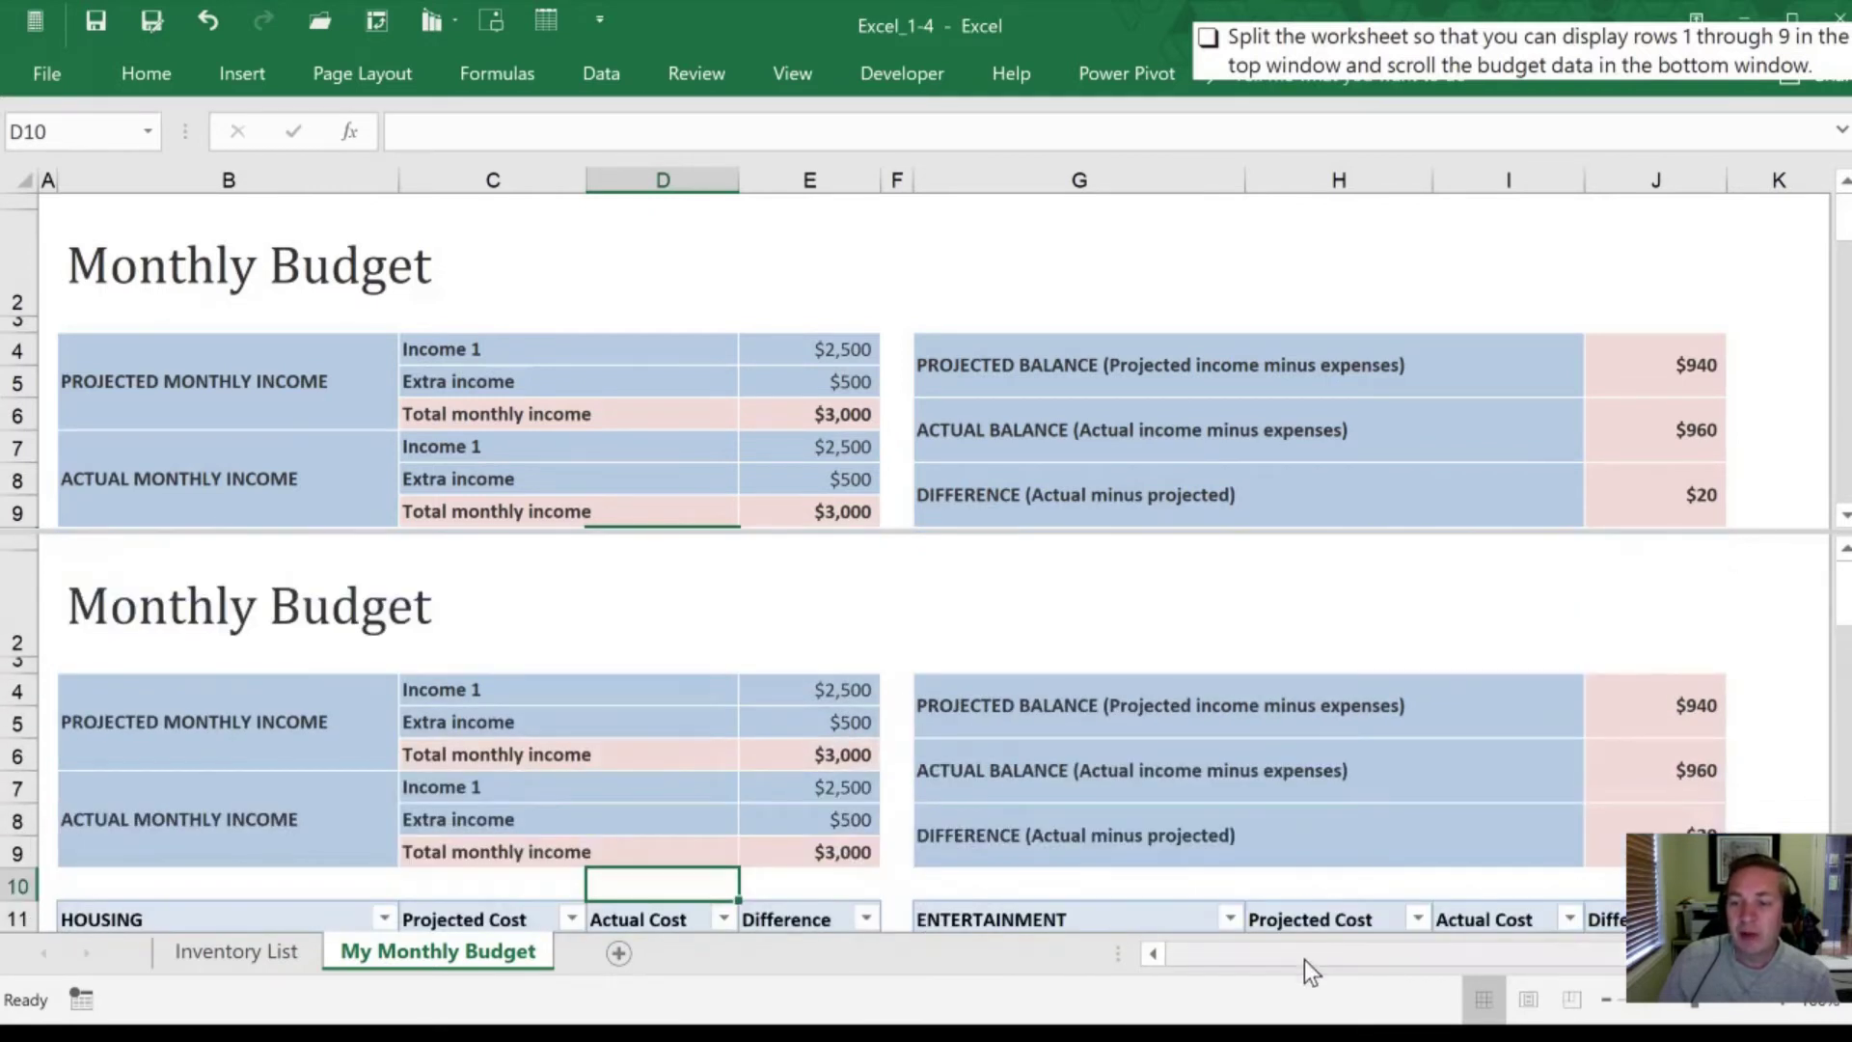
drag(1305, 959, 1221, 971)
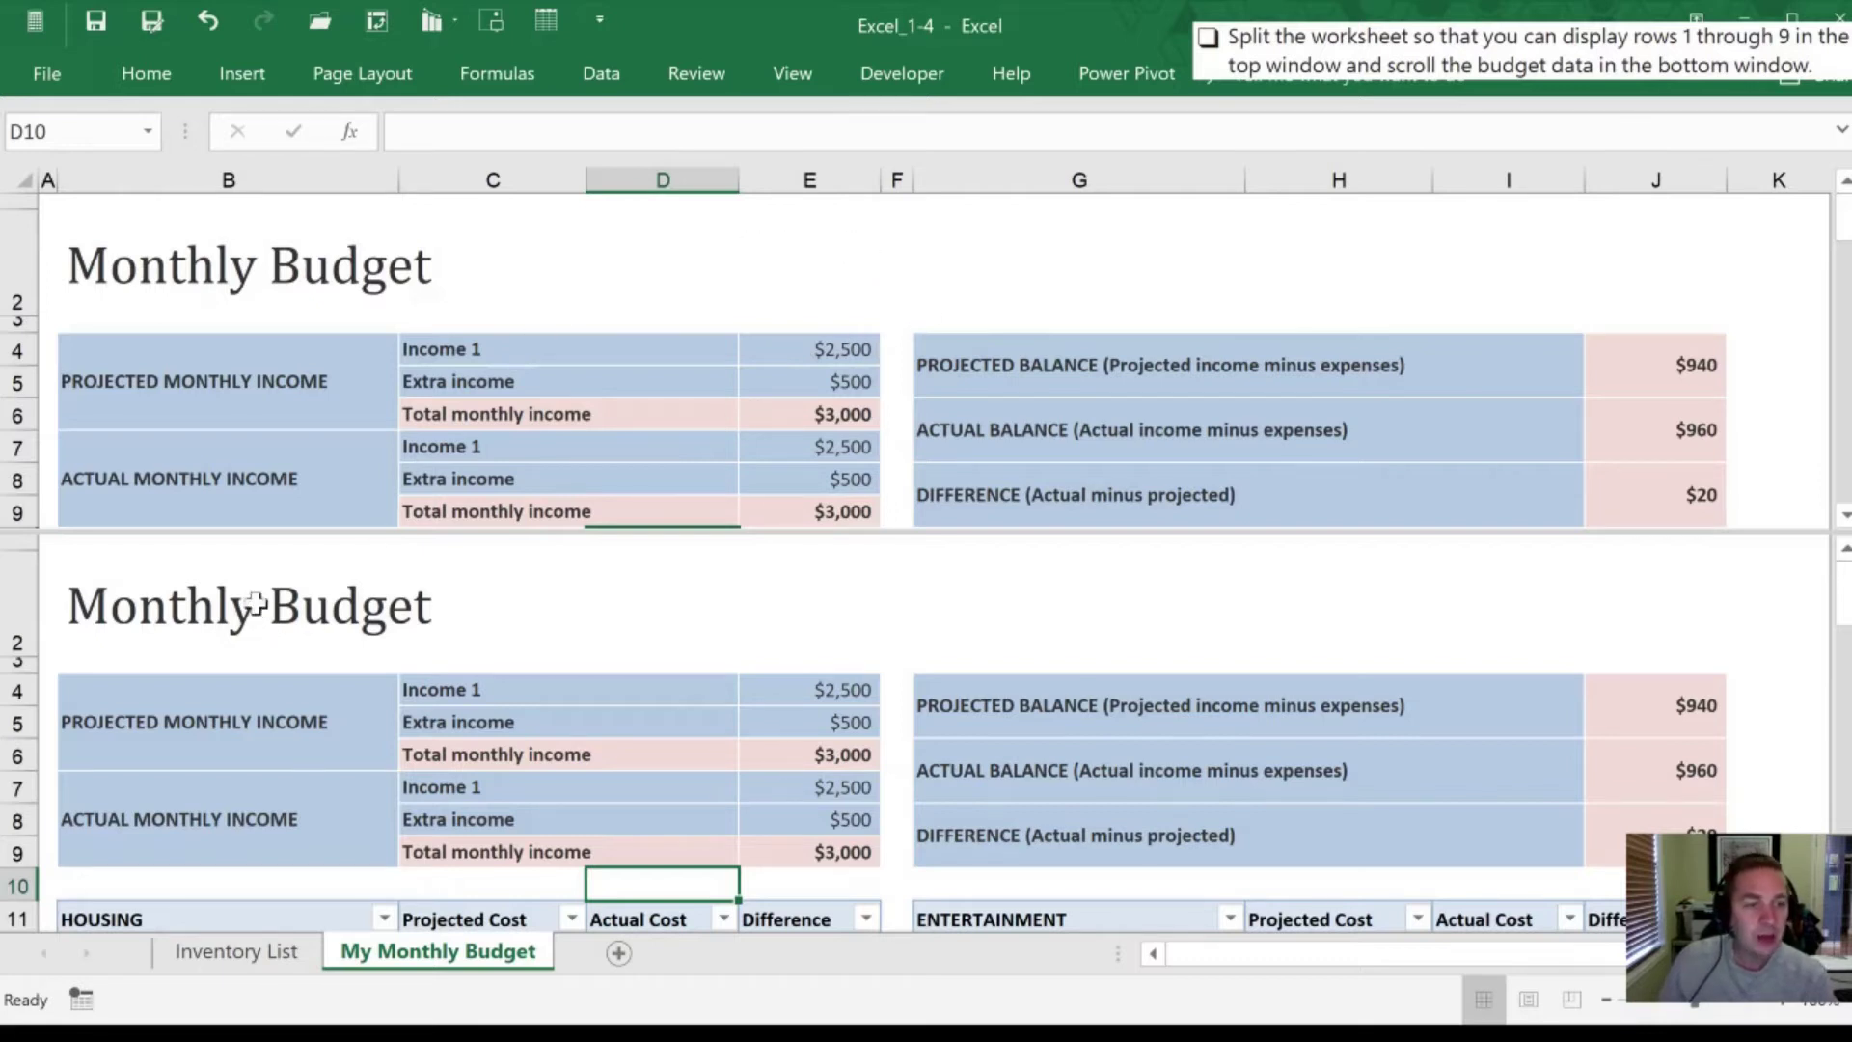
Step: Toggle View > Split off so the budget sheet shows a single pane
click(690, 77)
click(785, 72)
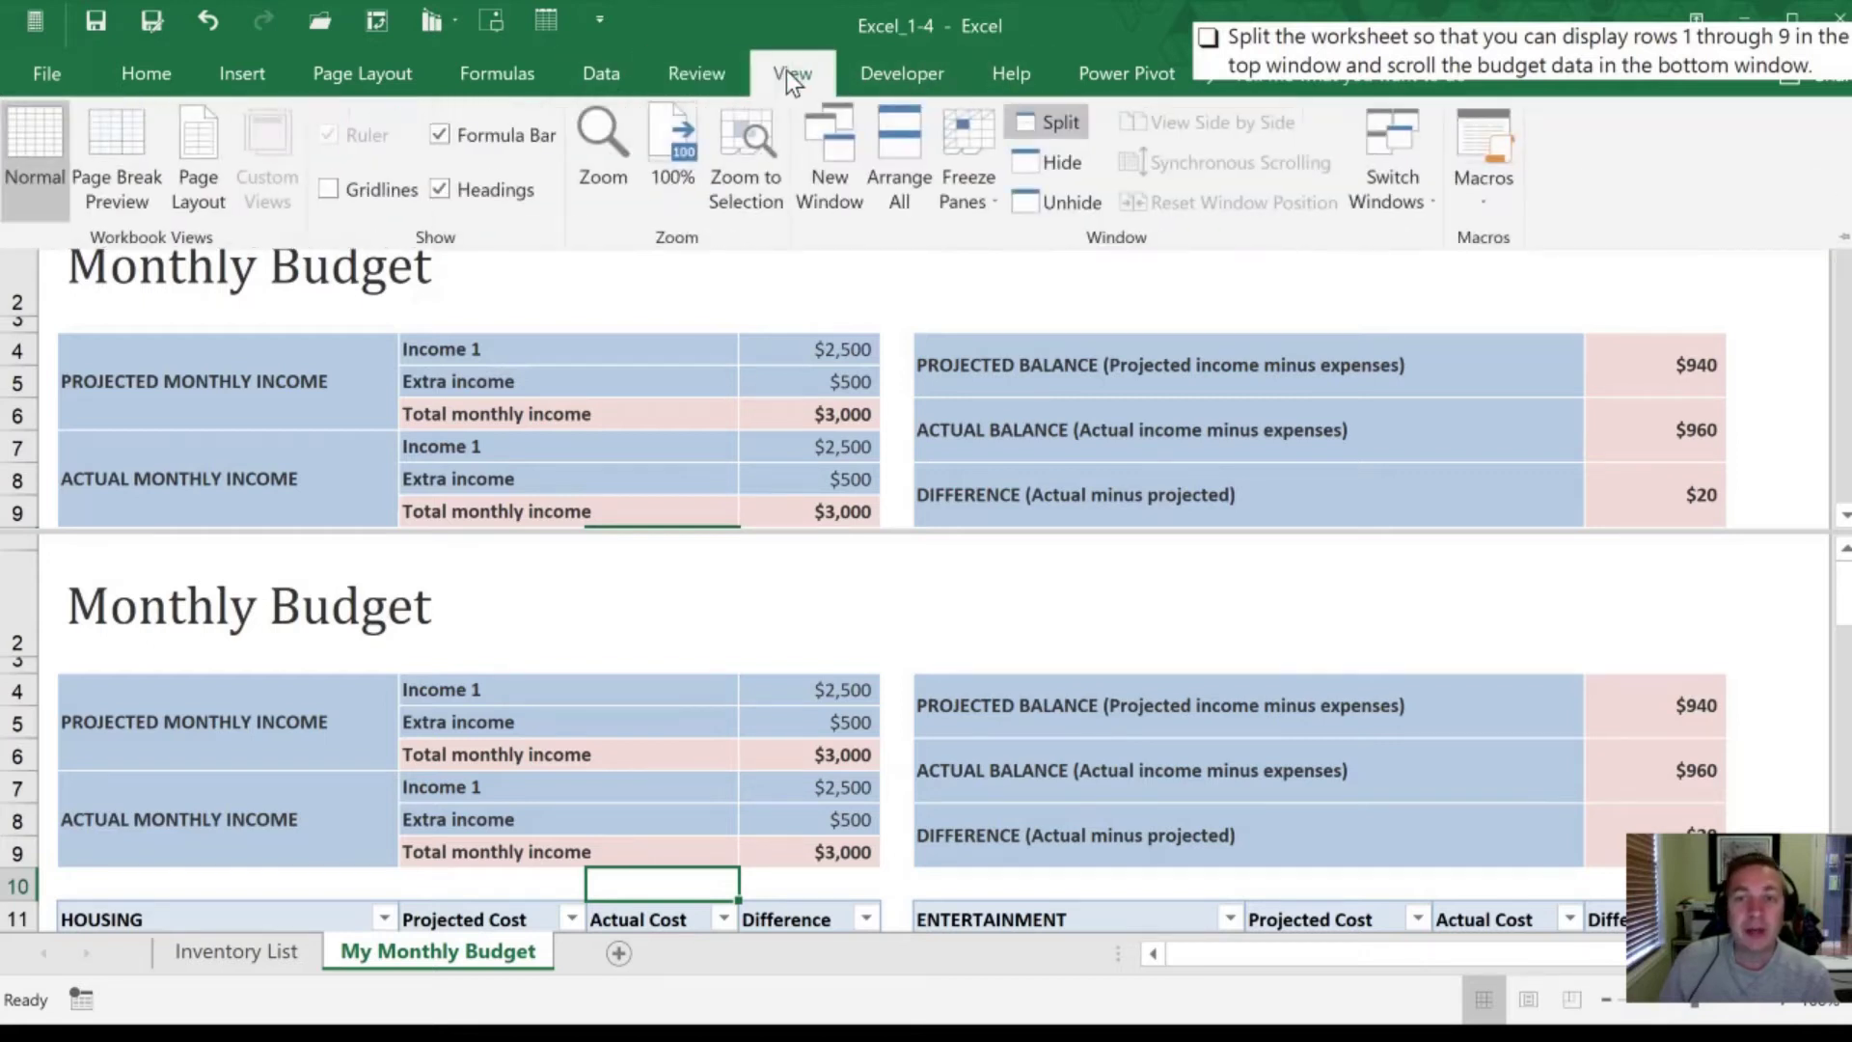
click(1047, 122)
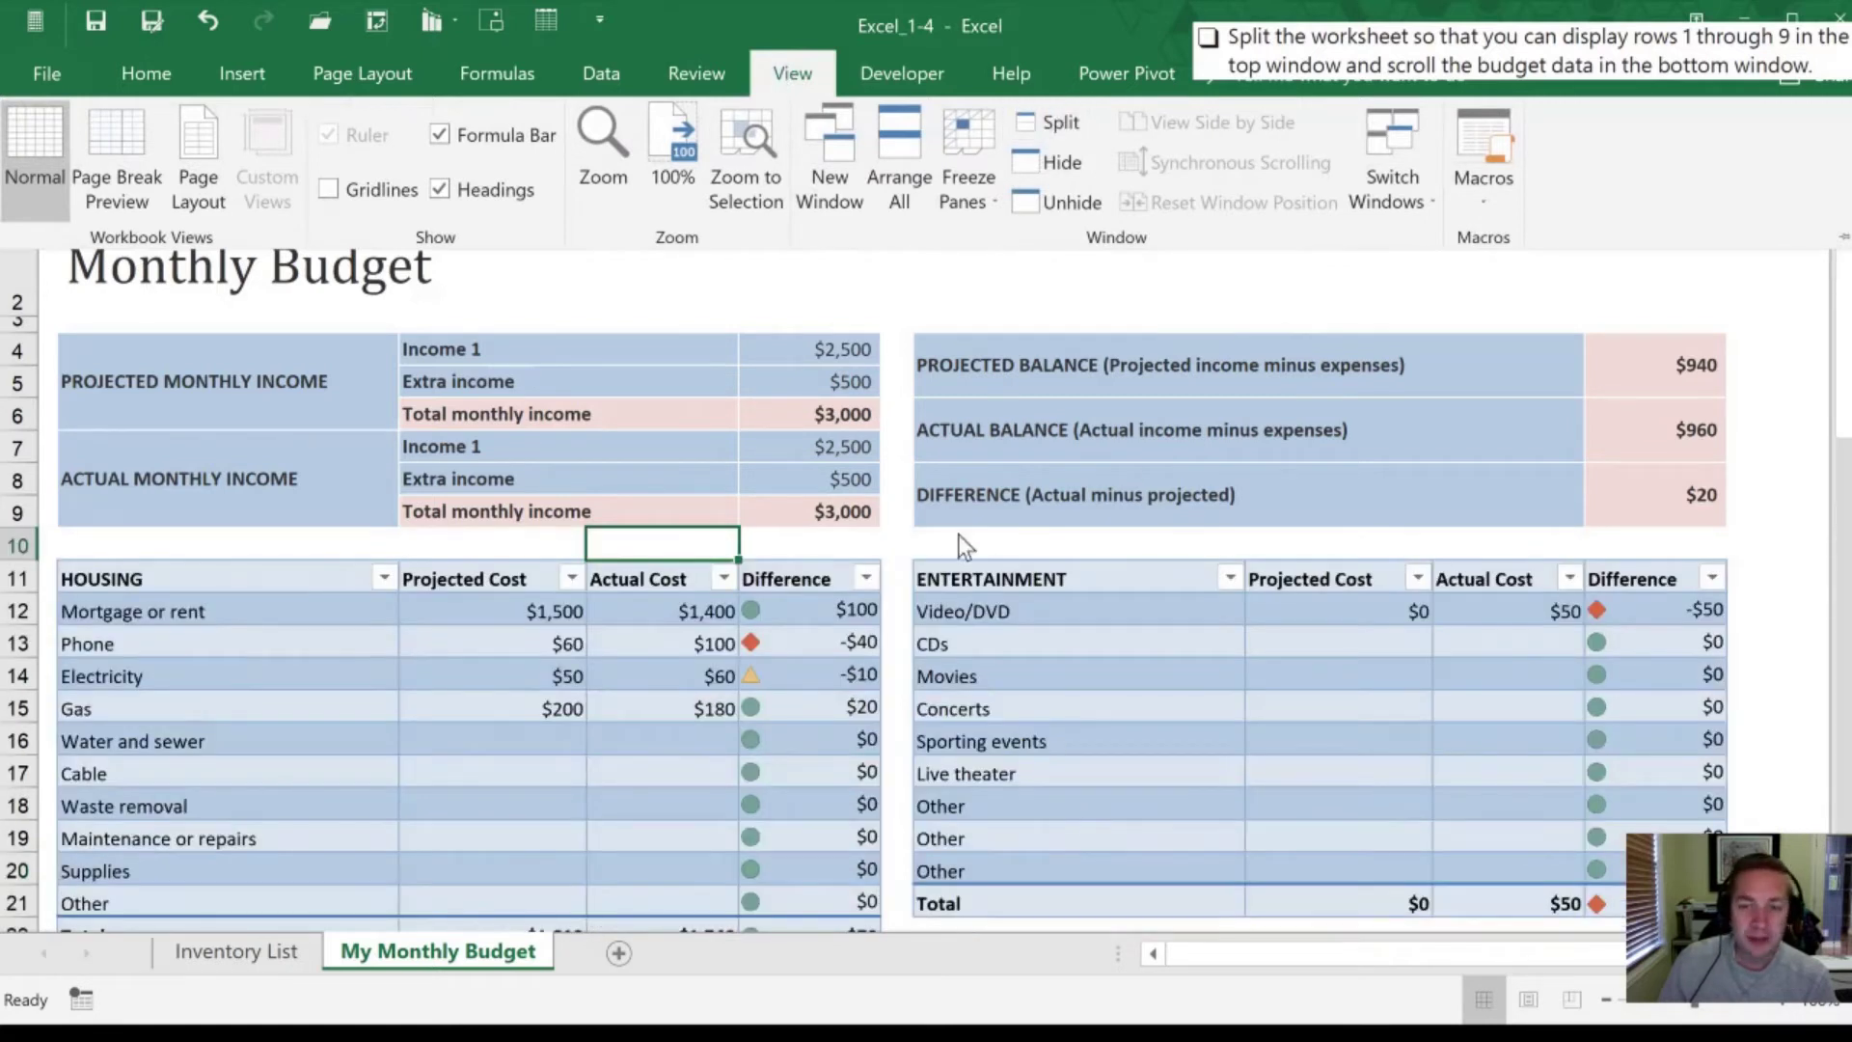
key(Escape)
scroll(592, 723, down, 3)
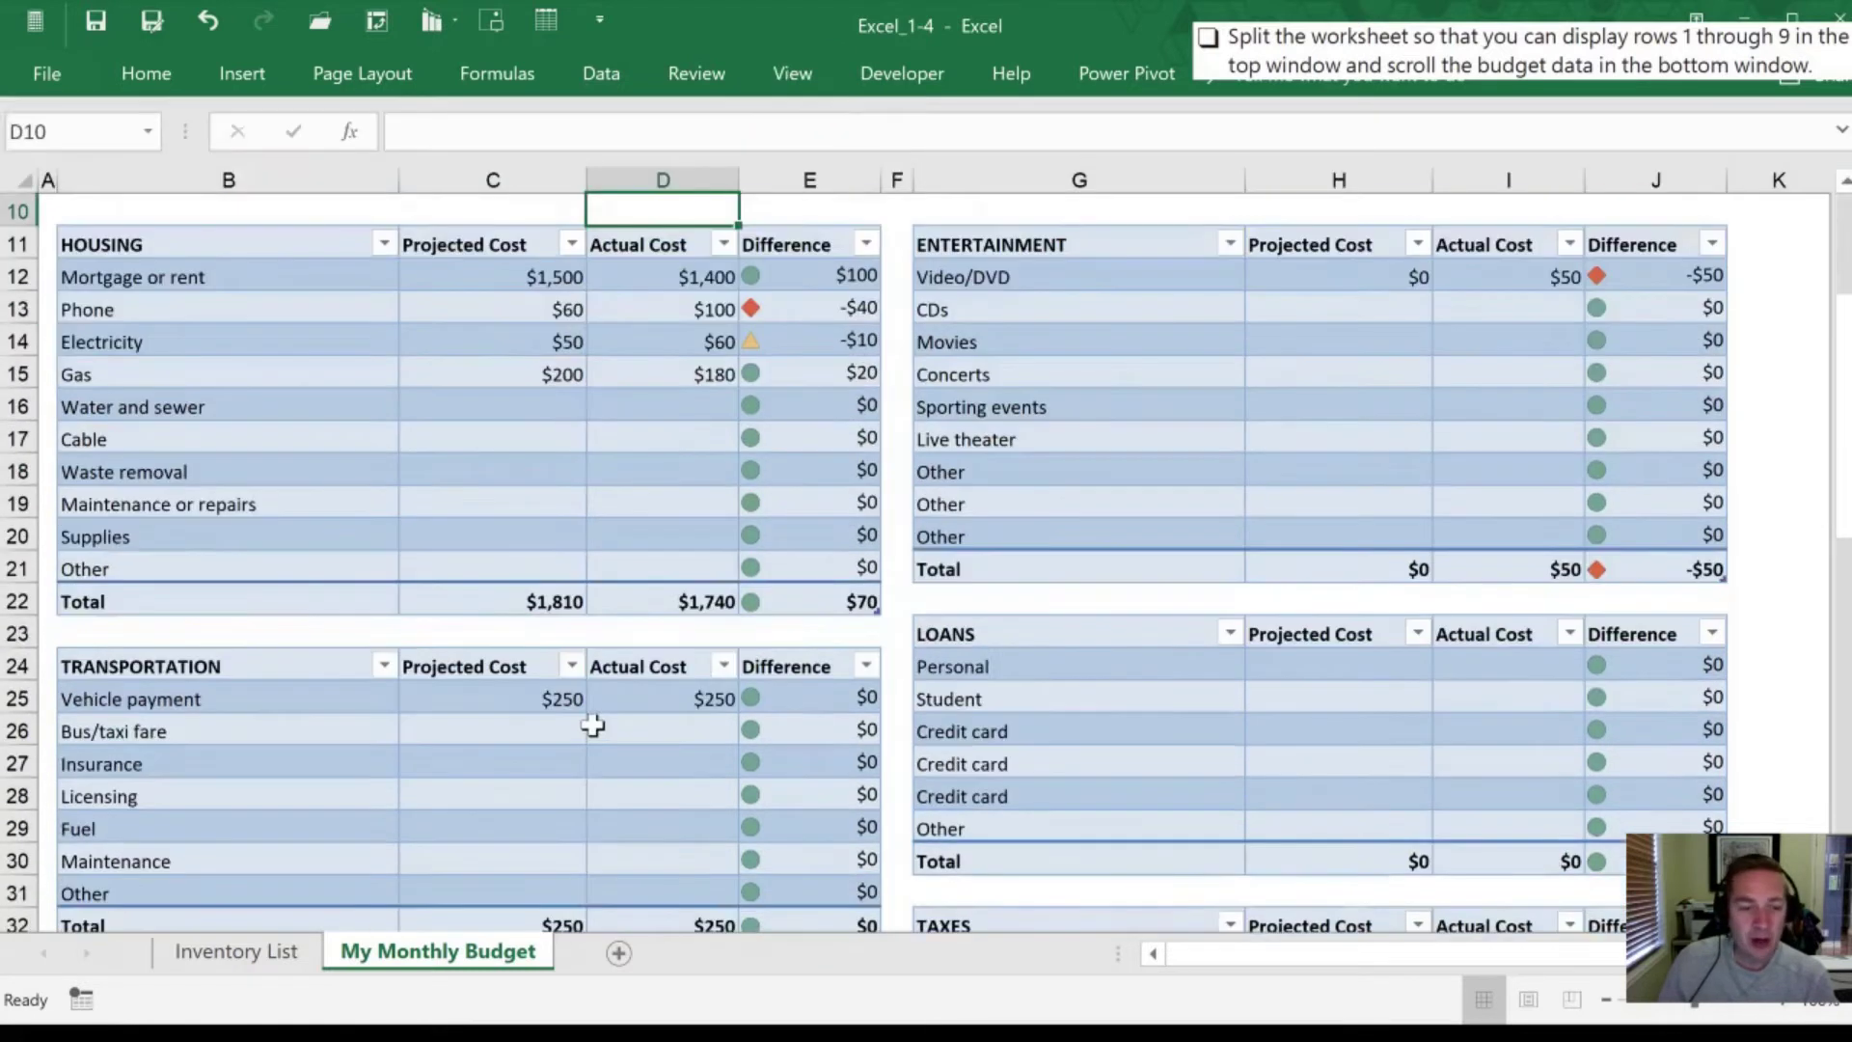
scroll(592, 723, up, 3)
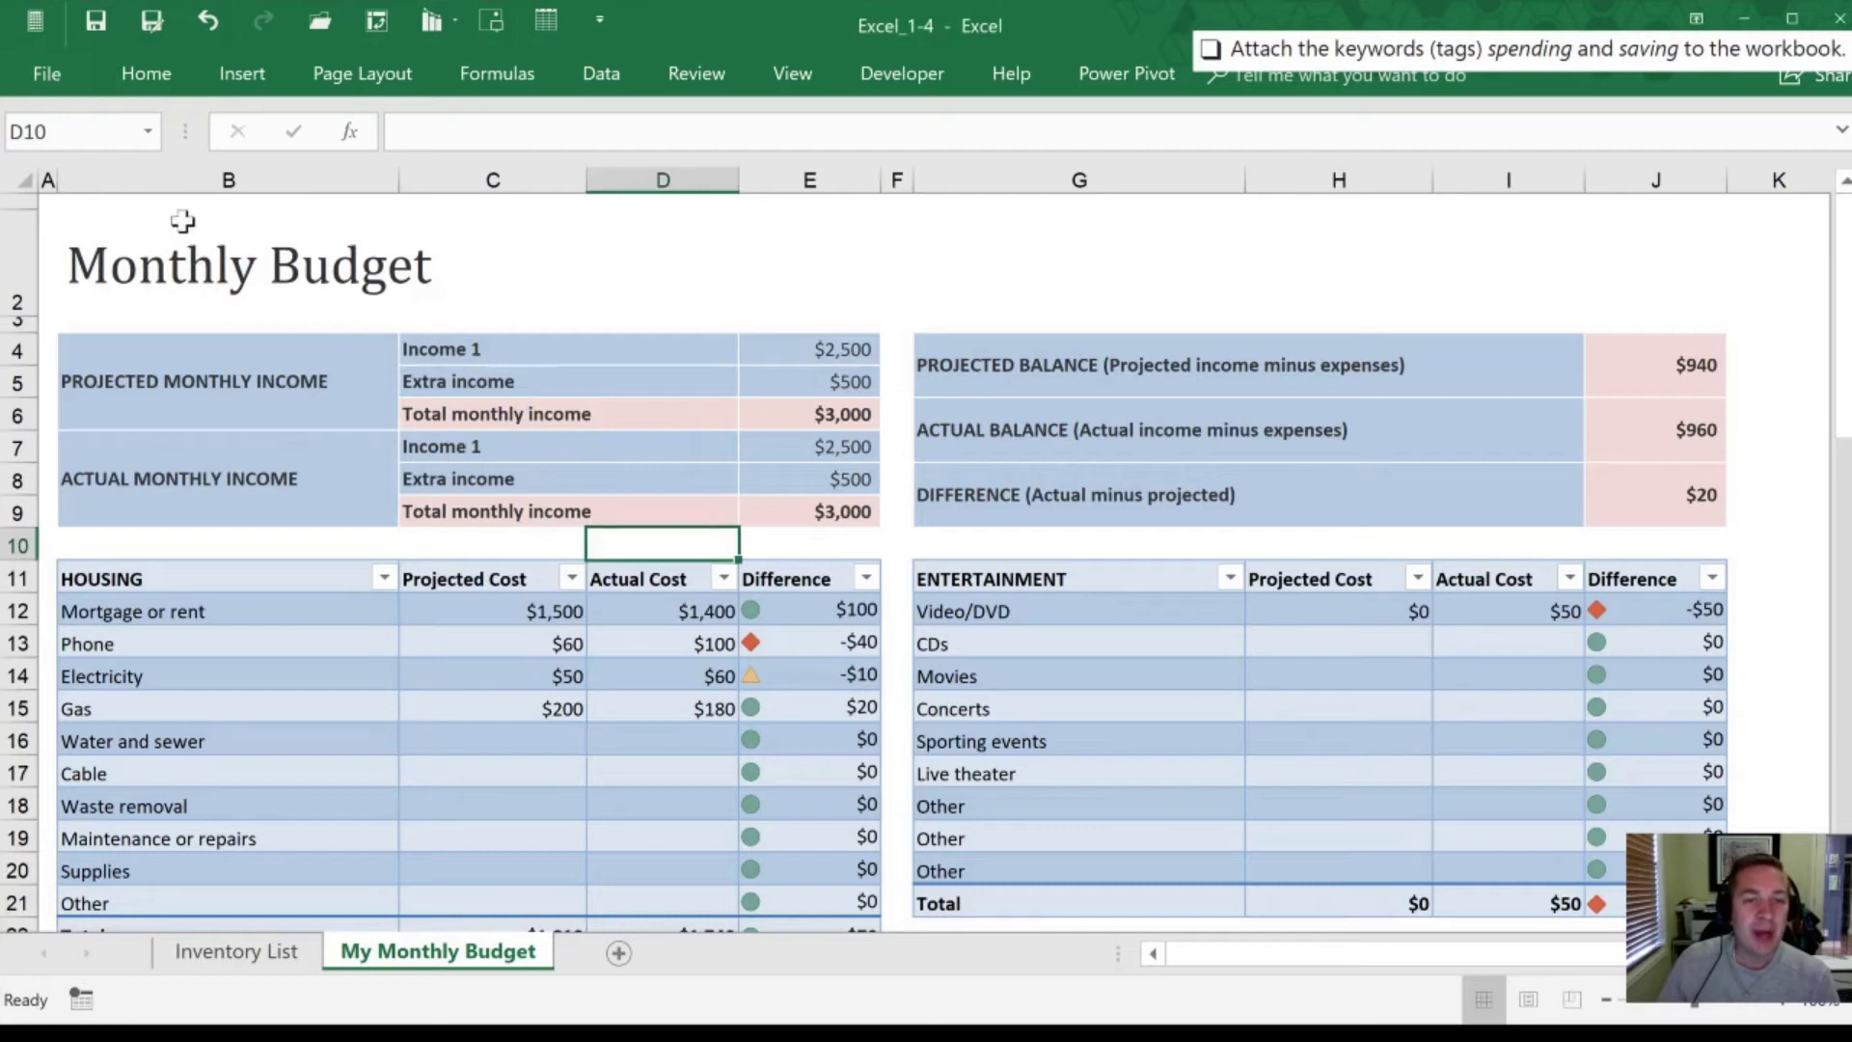
Step: Enter the tags 'Spending, Saving' in the File > Info properties
click(44, 73)
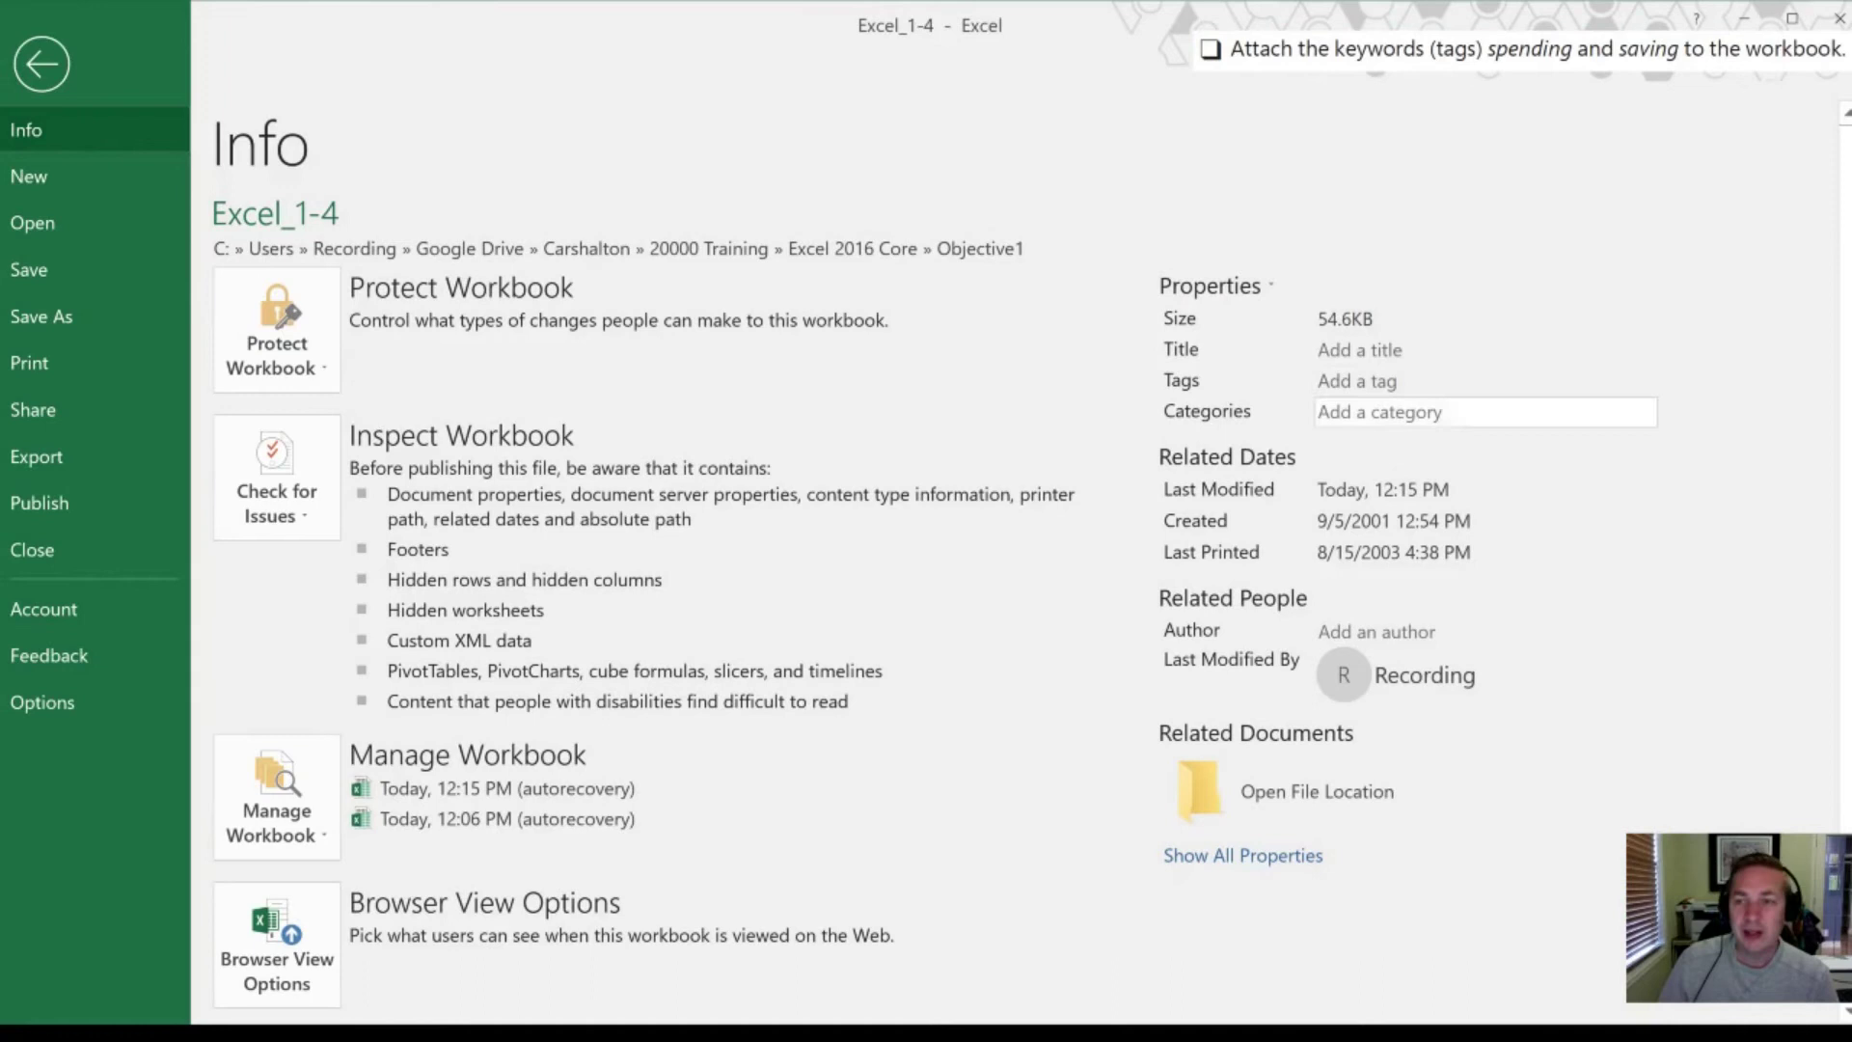
click(1360, 381)
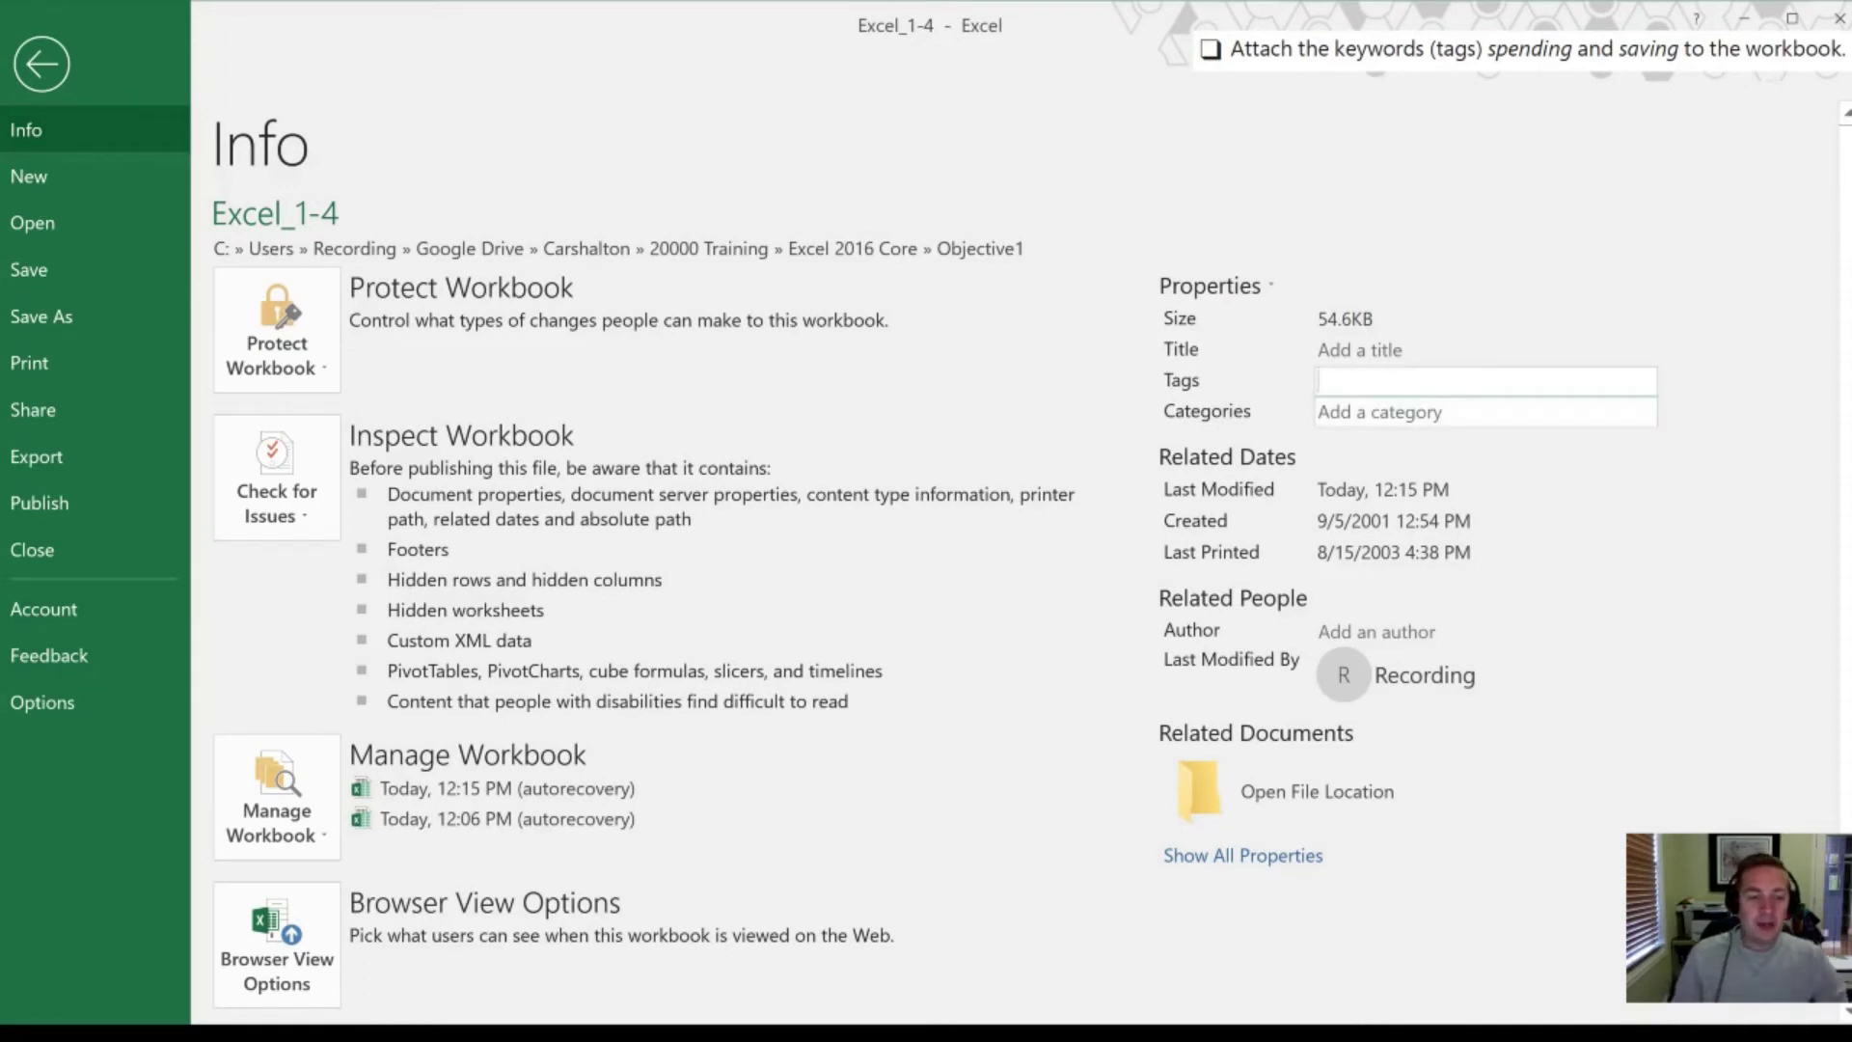
text(Spe)
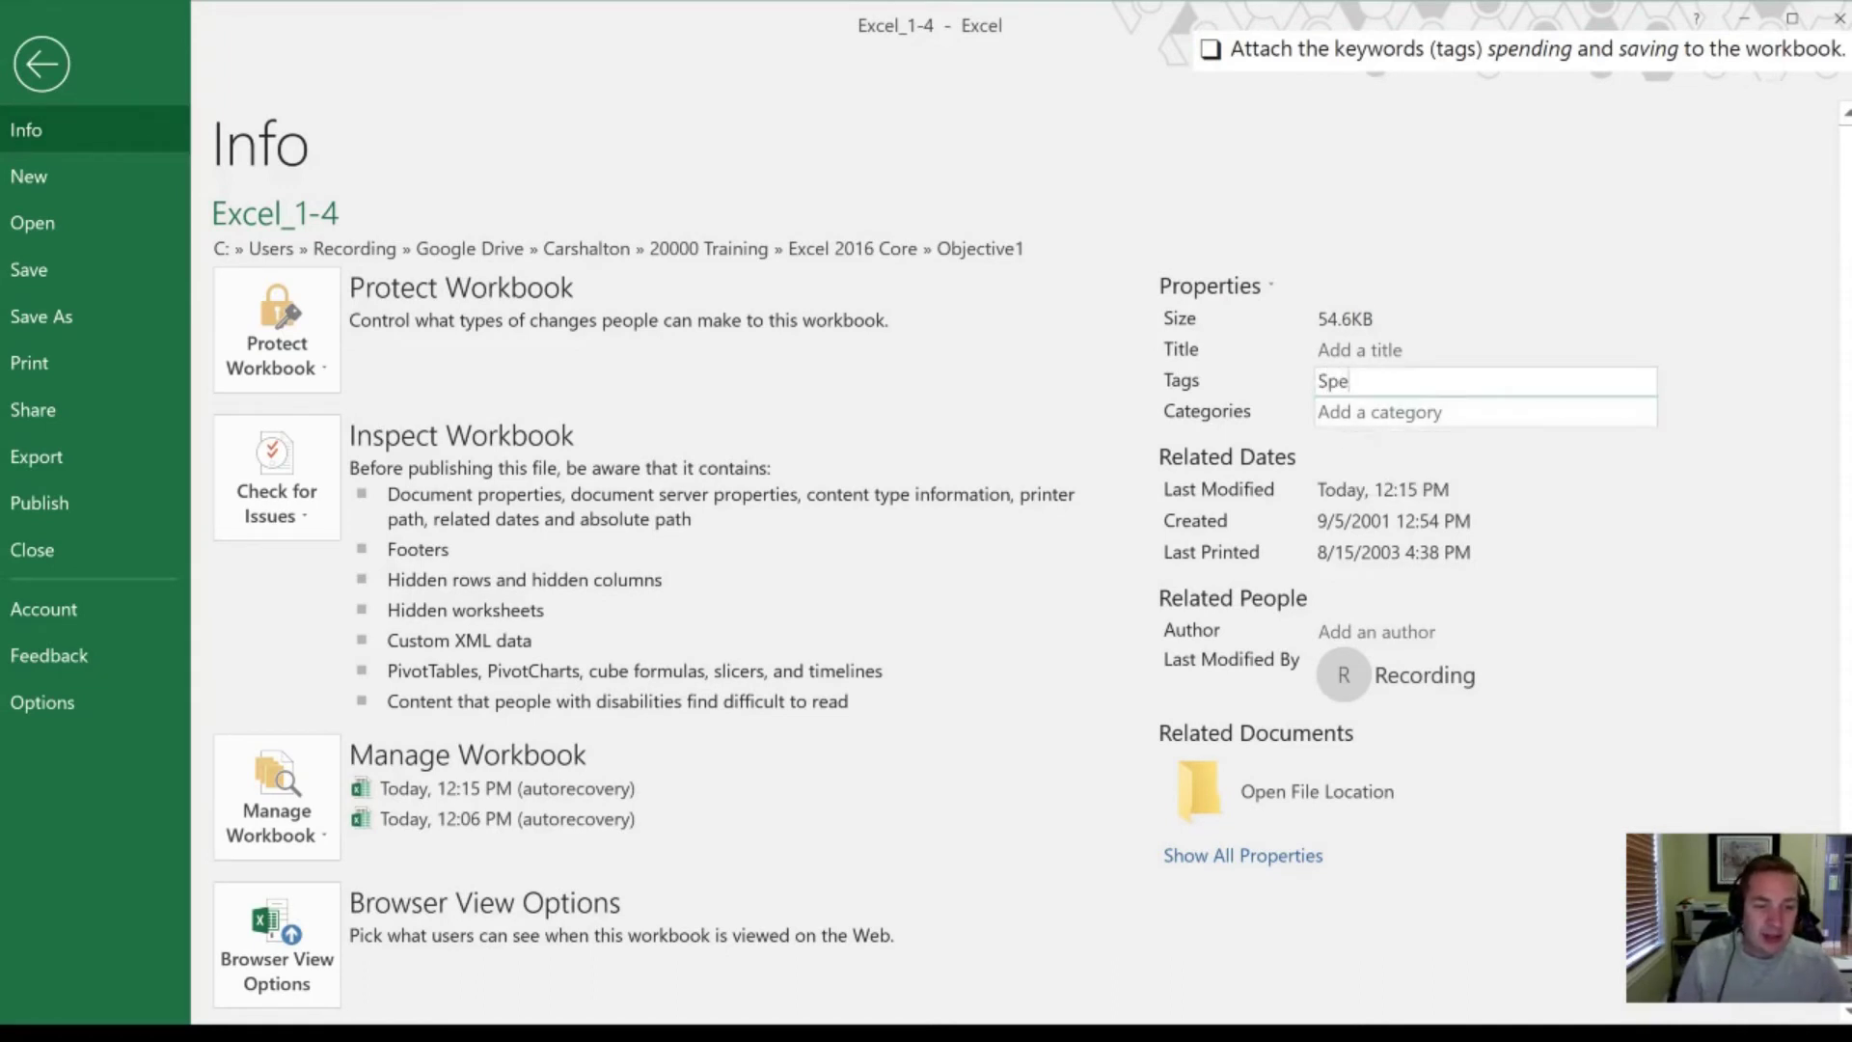
text(nding, )
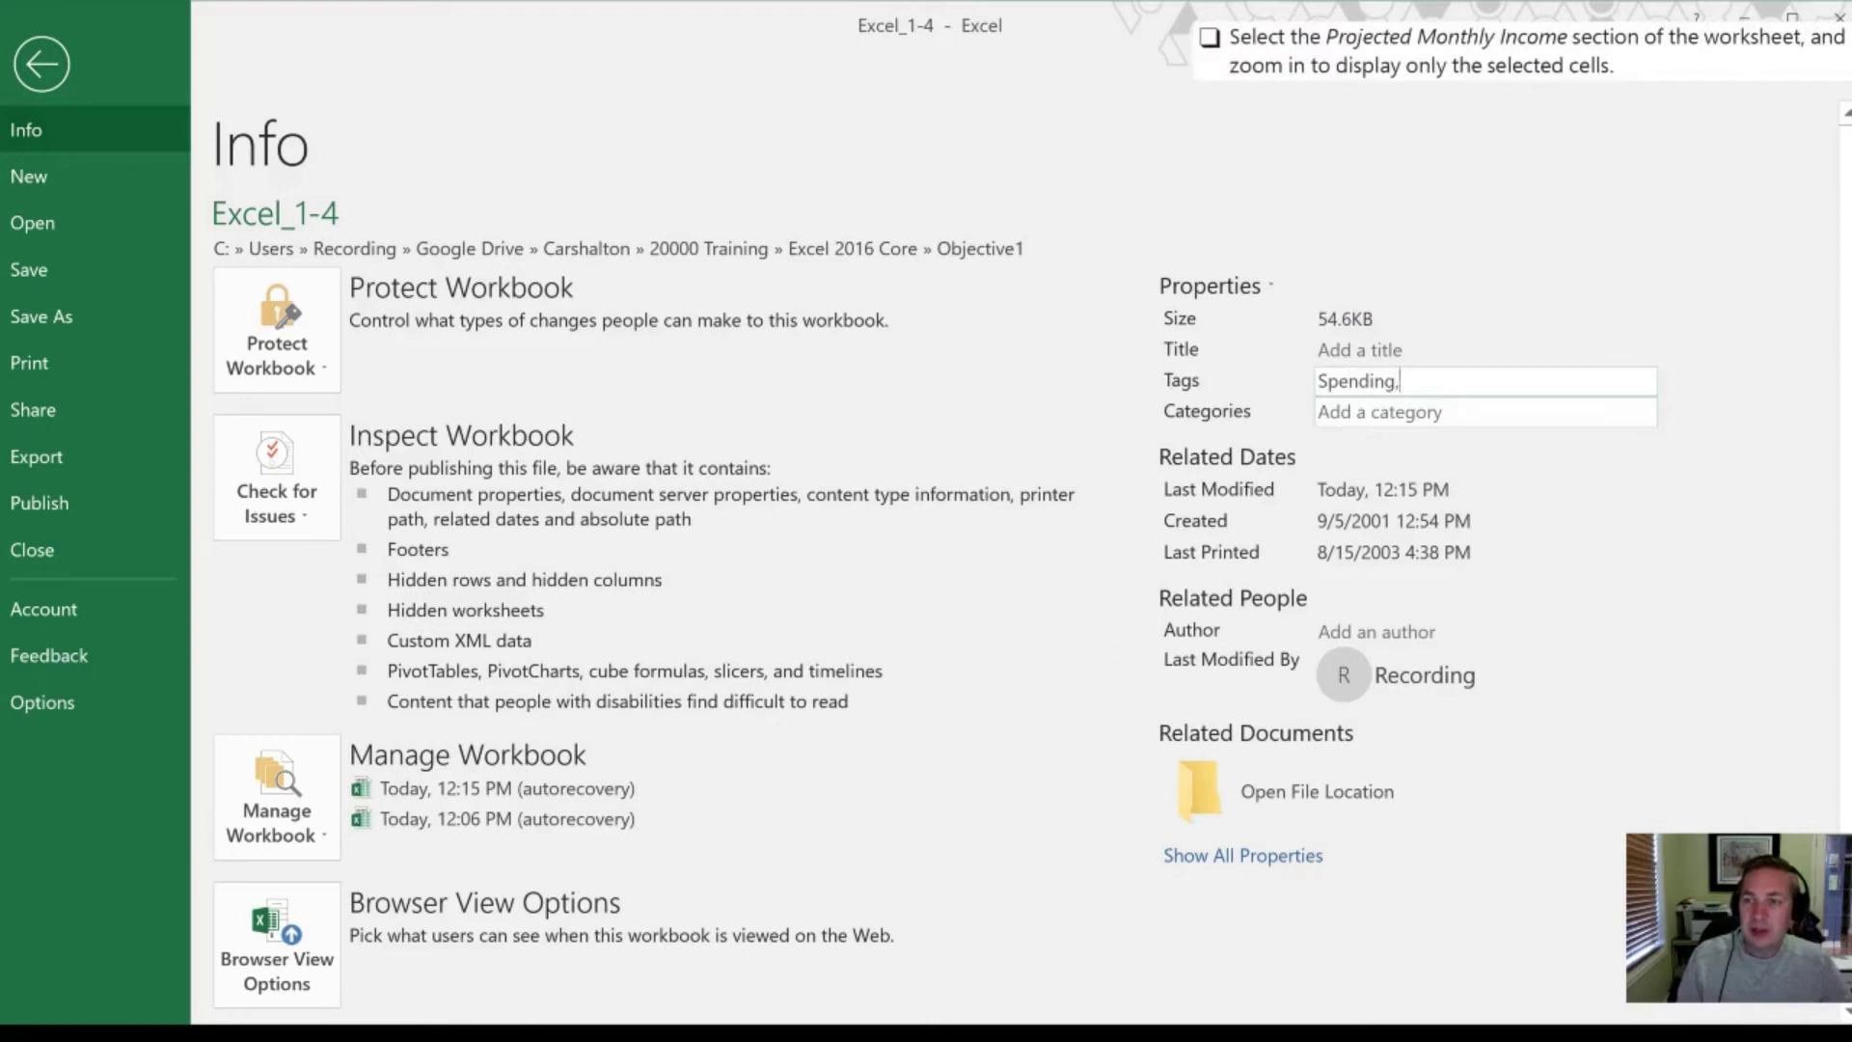
text(Saving)
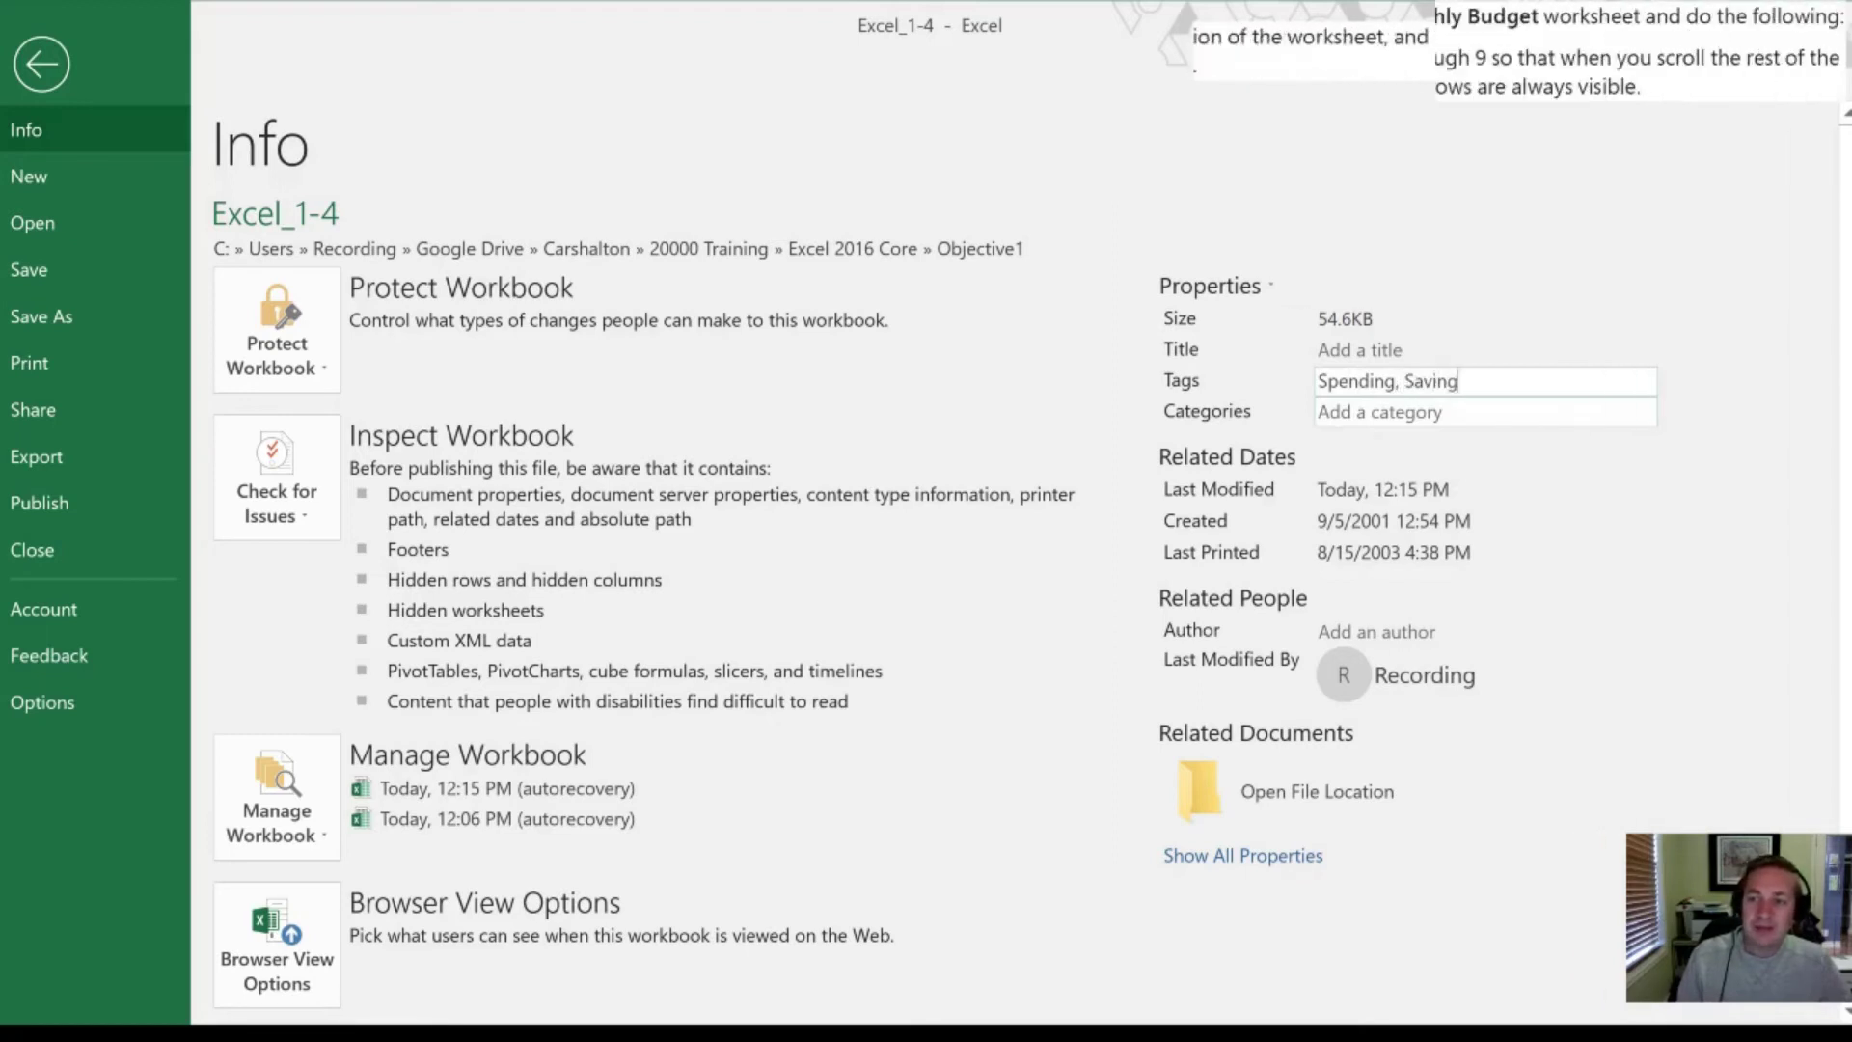
click(1322, 441)
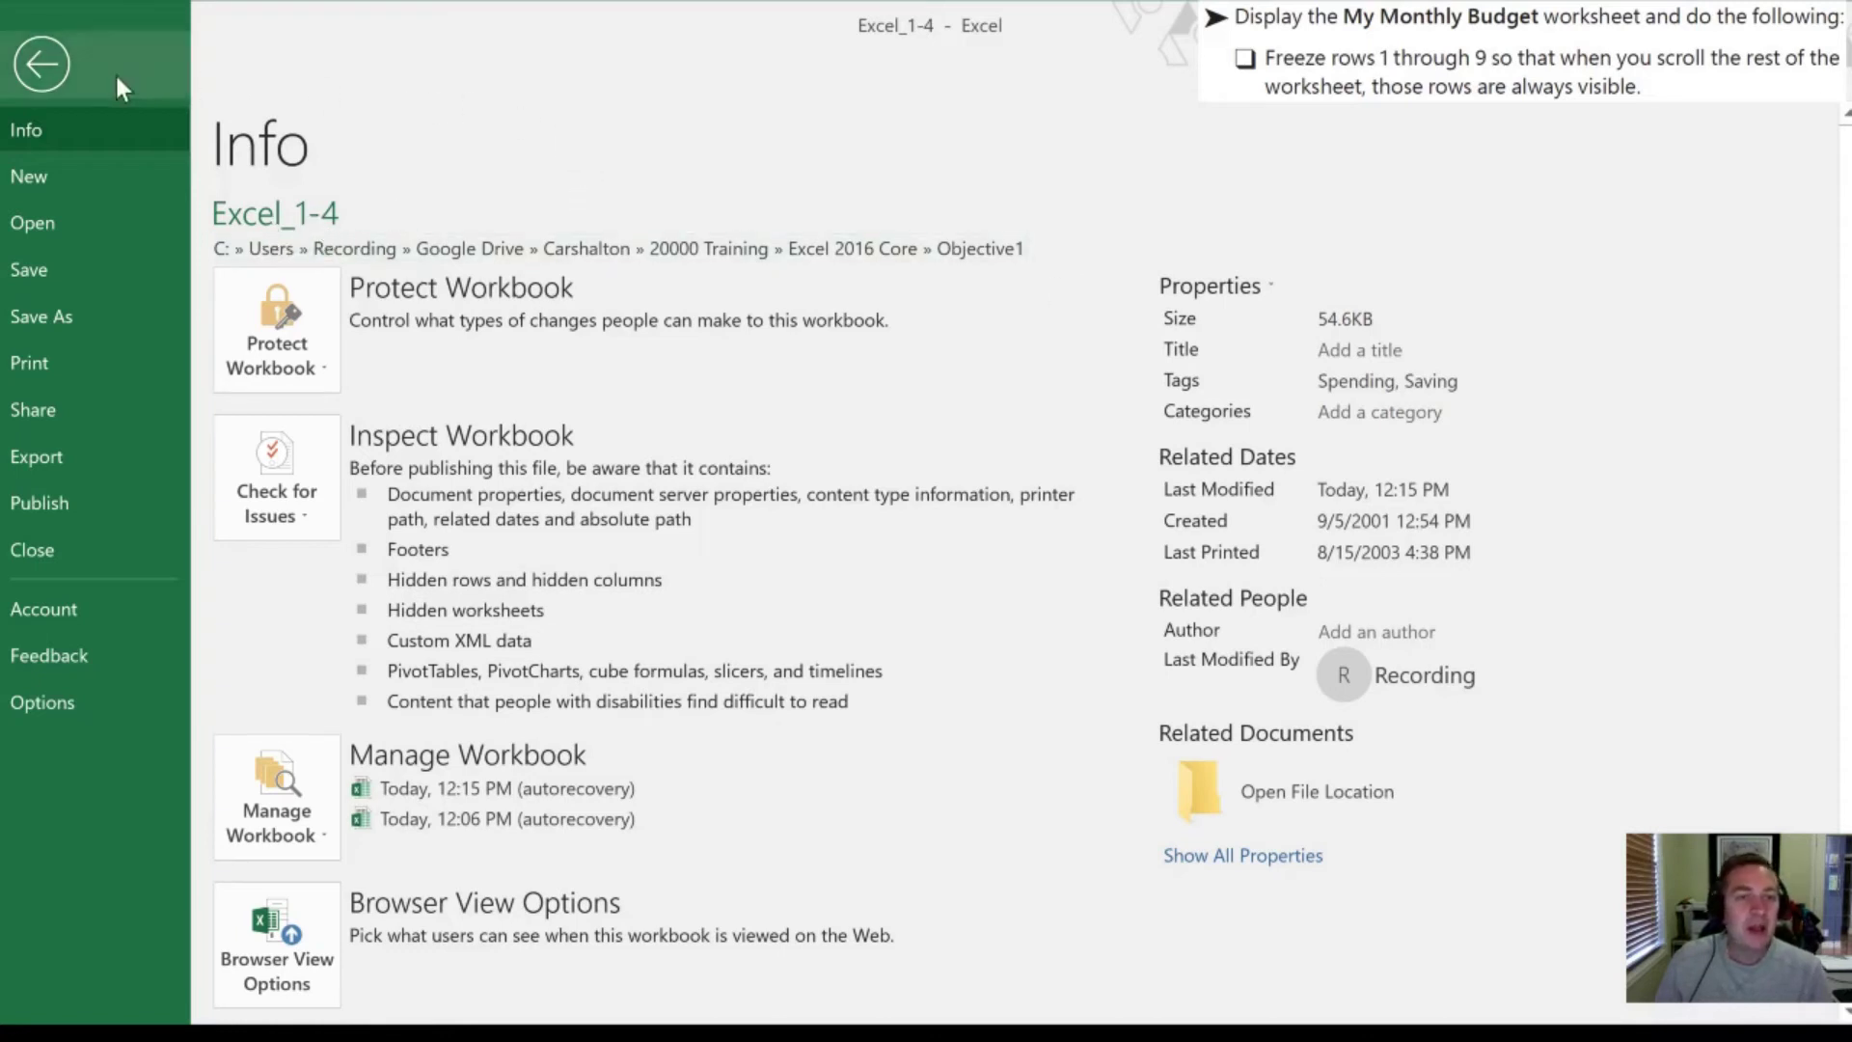
Step: Leave Backstage view and go back to the My Monthly Budget worksheet
click(41, 64)
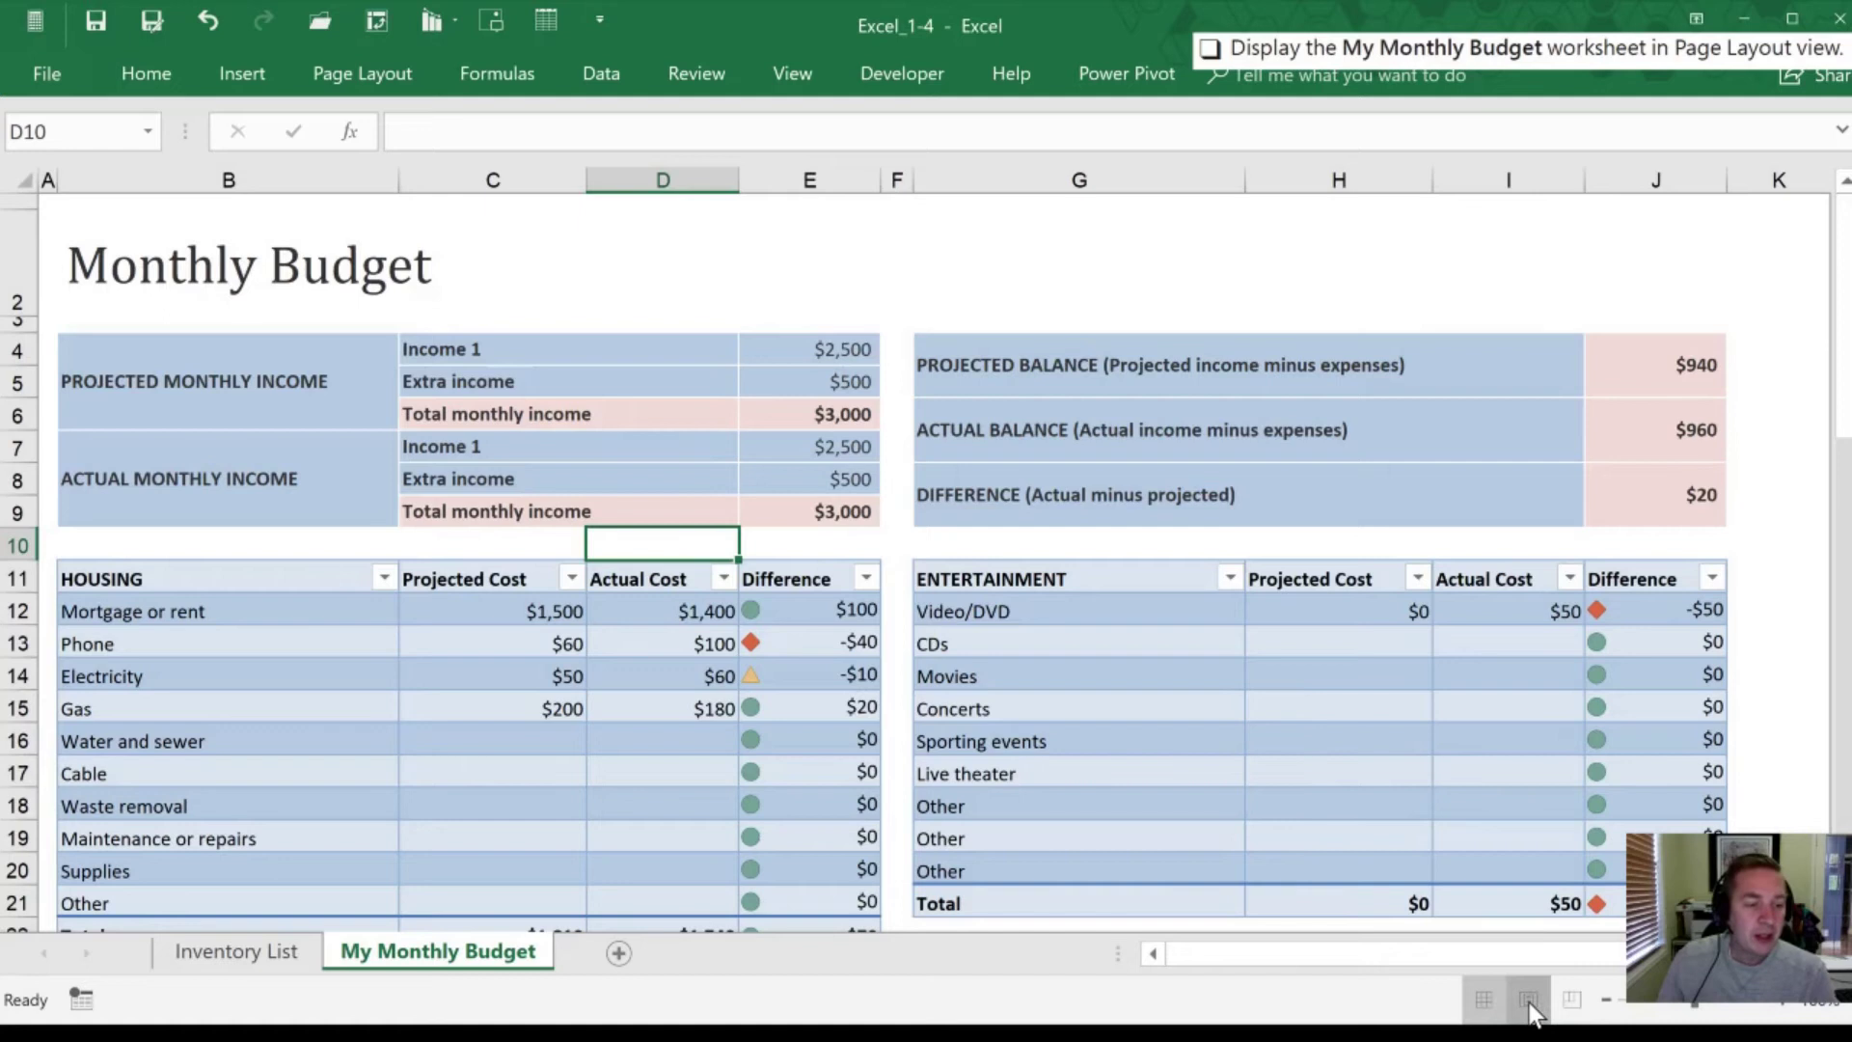
Step: Show My Monthly Budget in Page Layout view, zoomed out several steps to fit the page
click(1530, 1003)
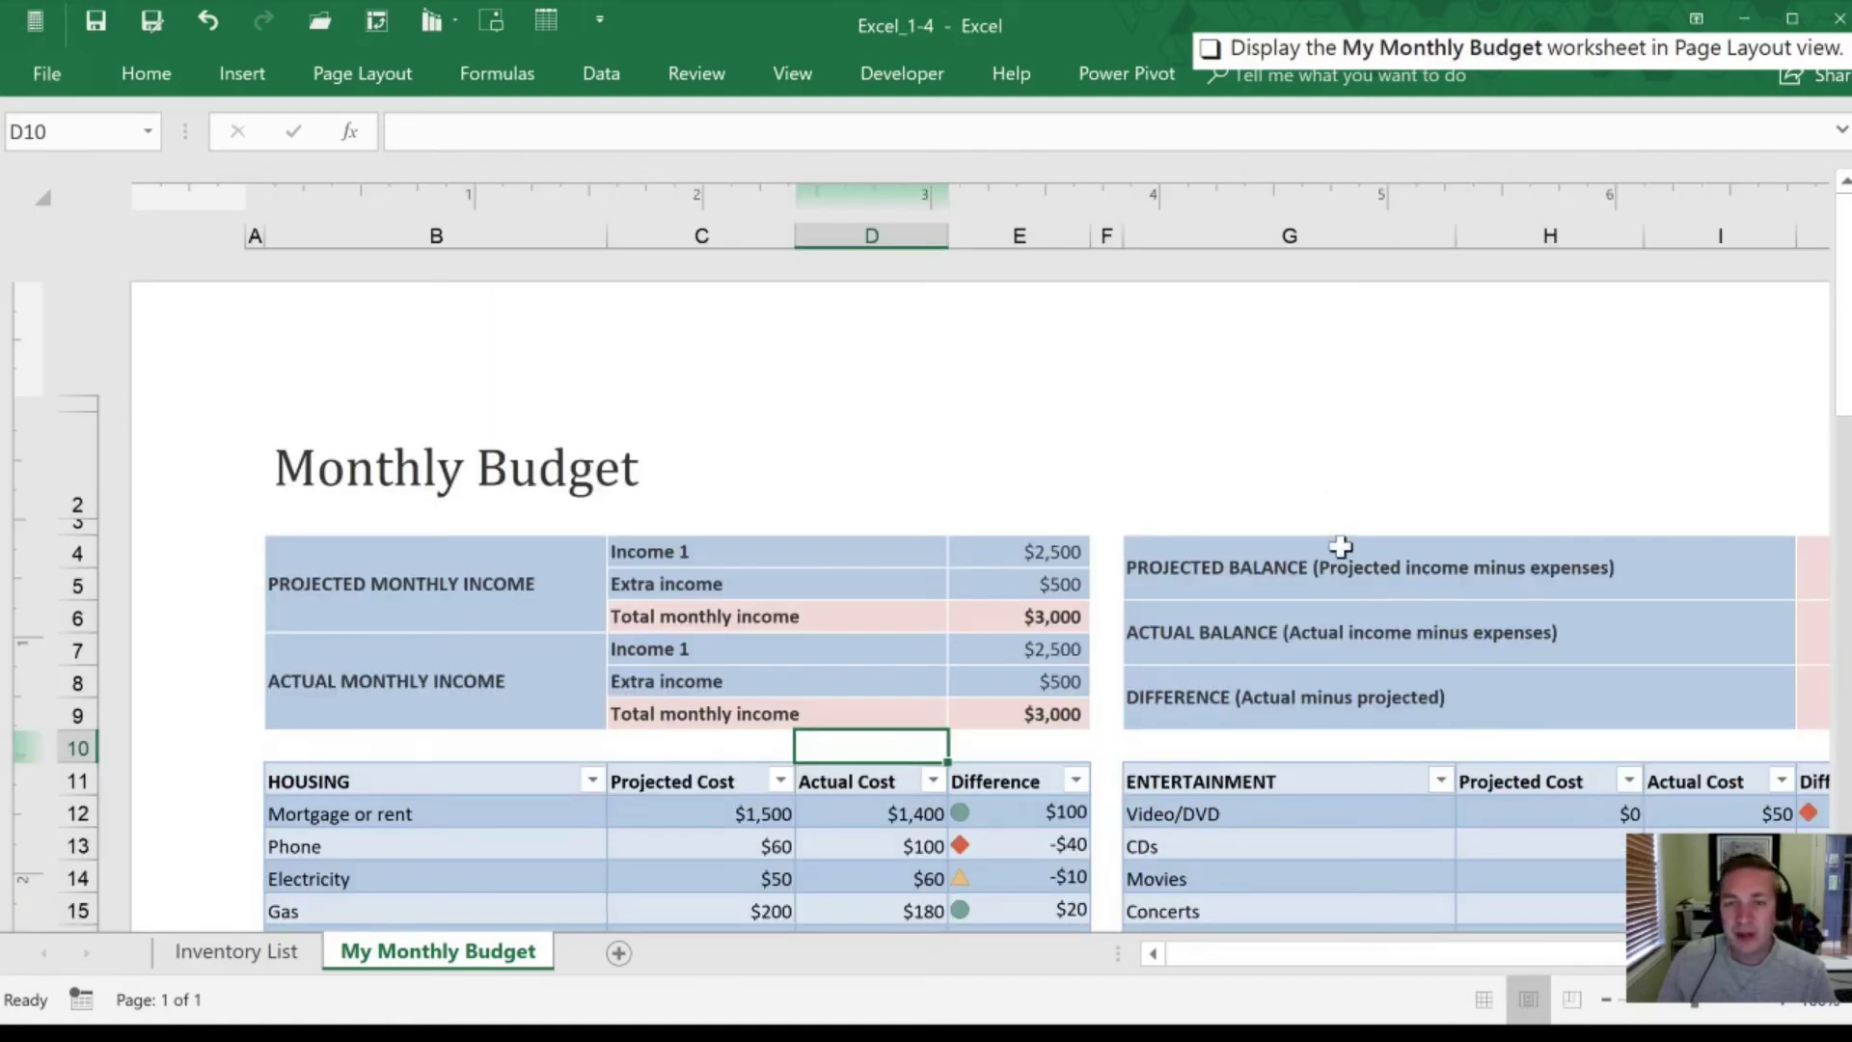
click(1605, 997)
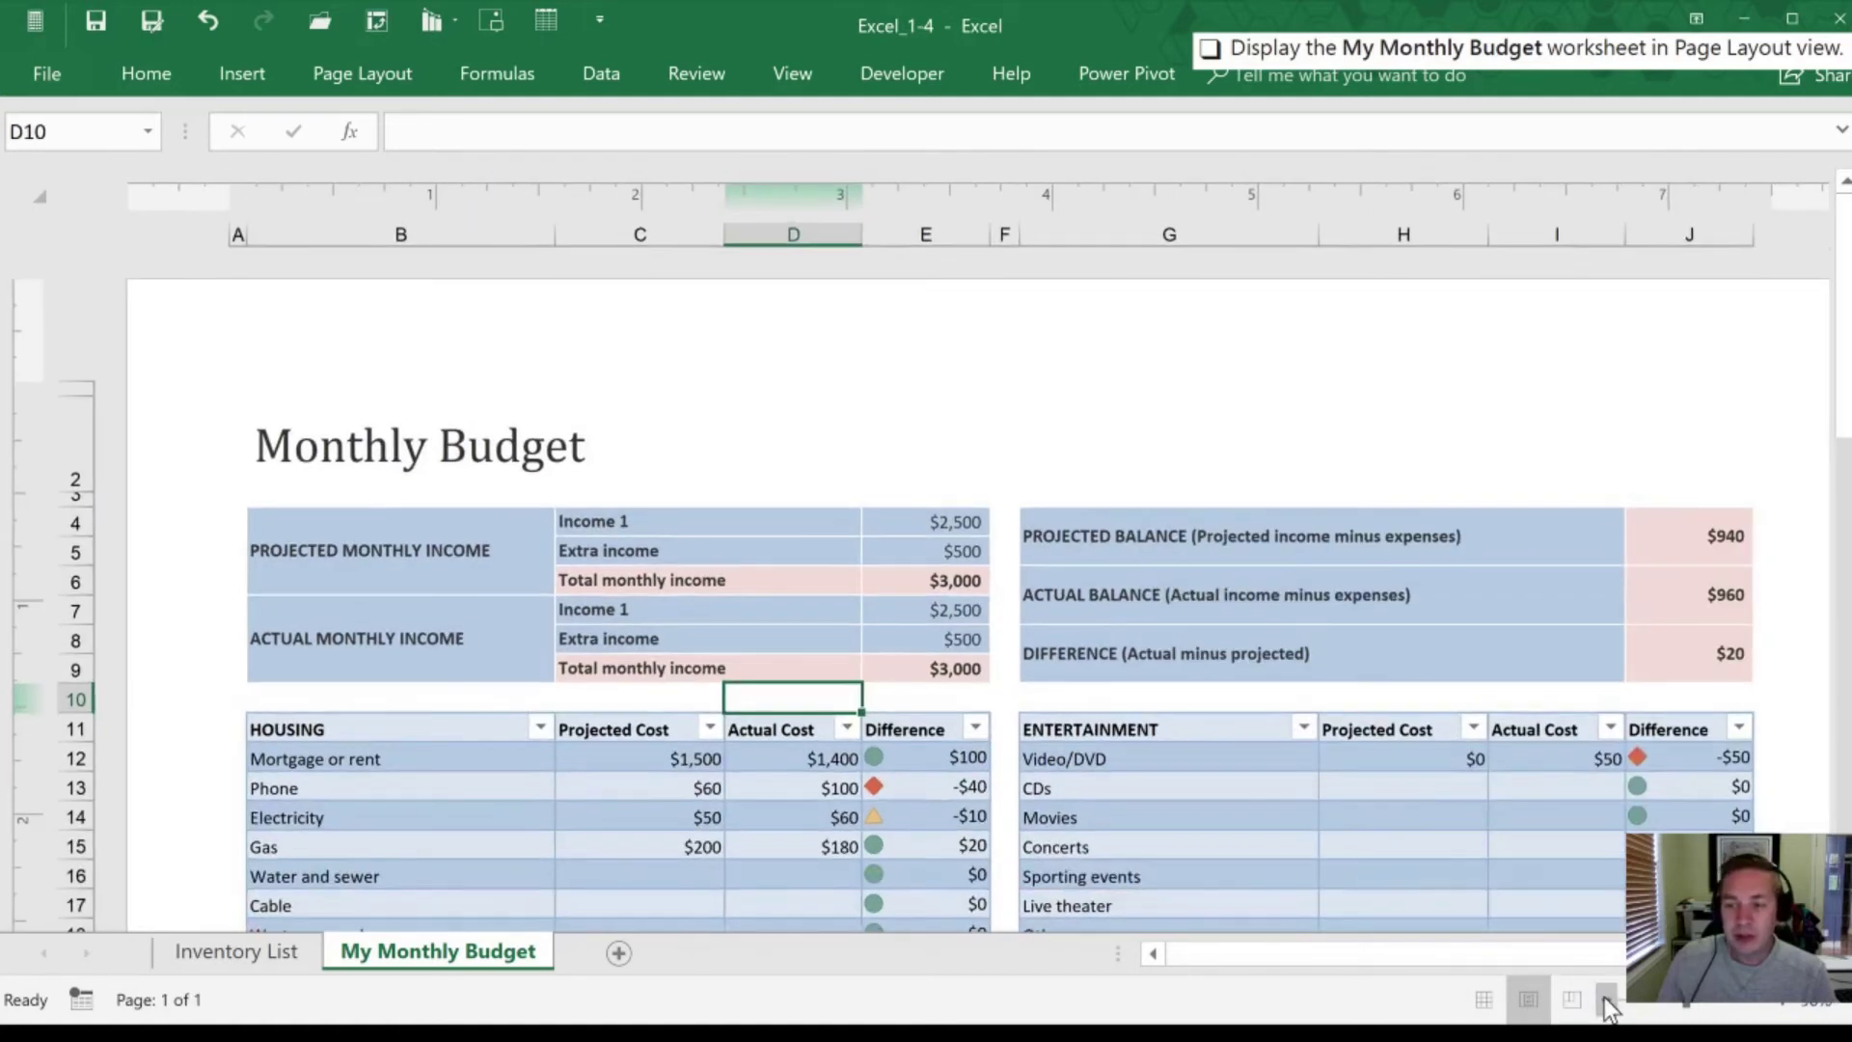
click(1606, 997)
click(1605, 998)
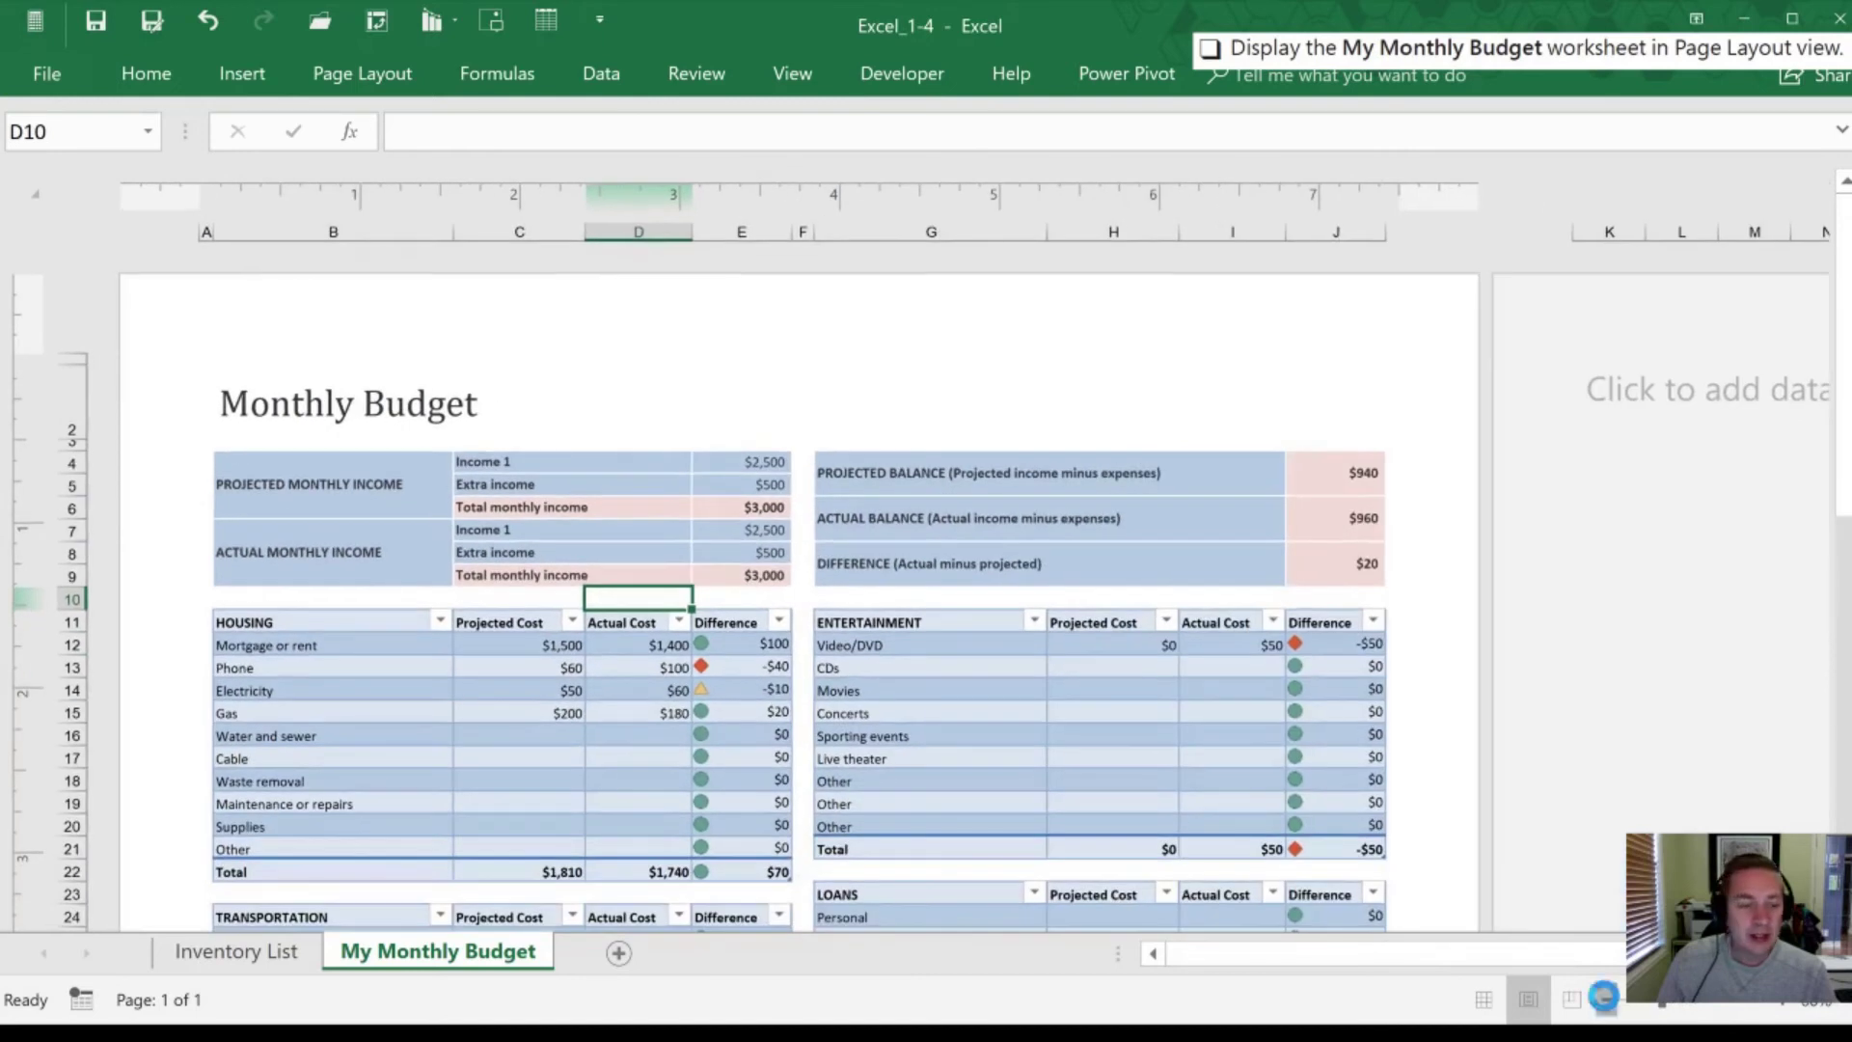
click(1606, 998)
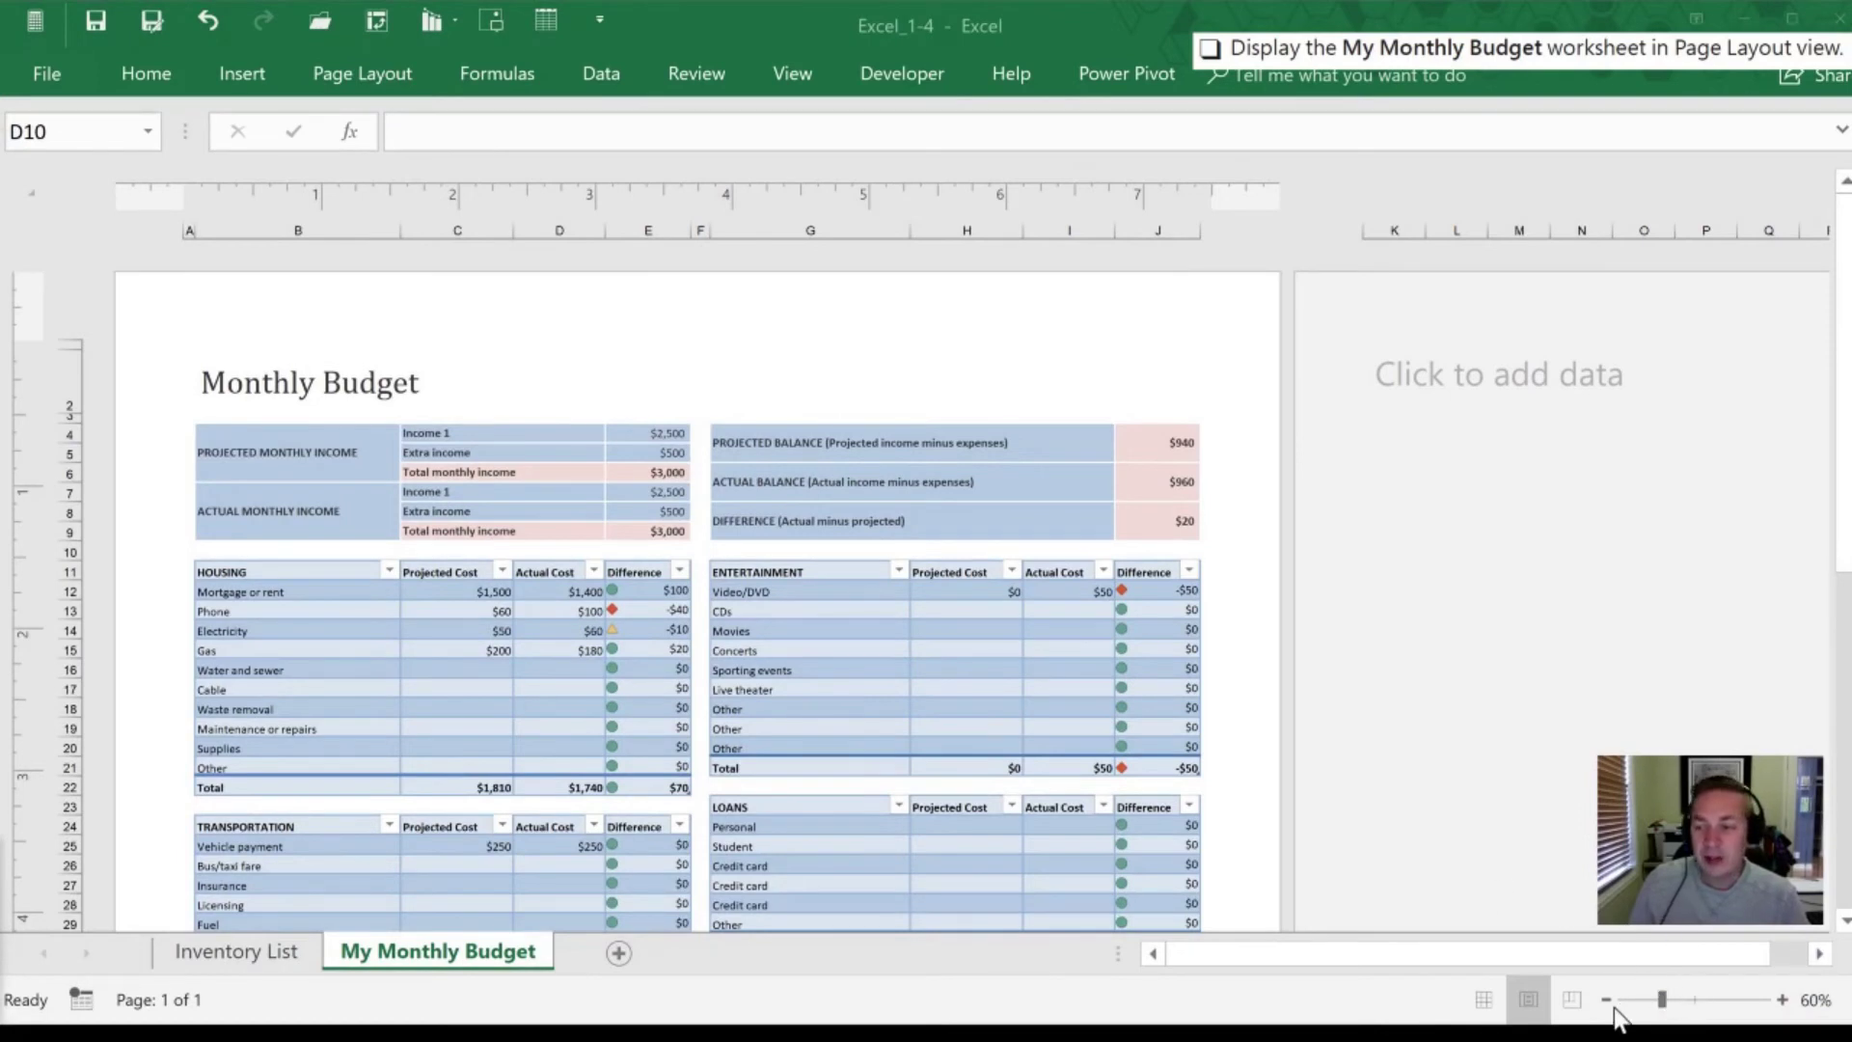
click(1783, 1000)
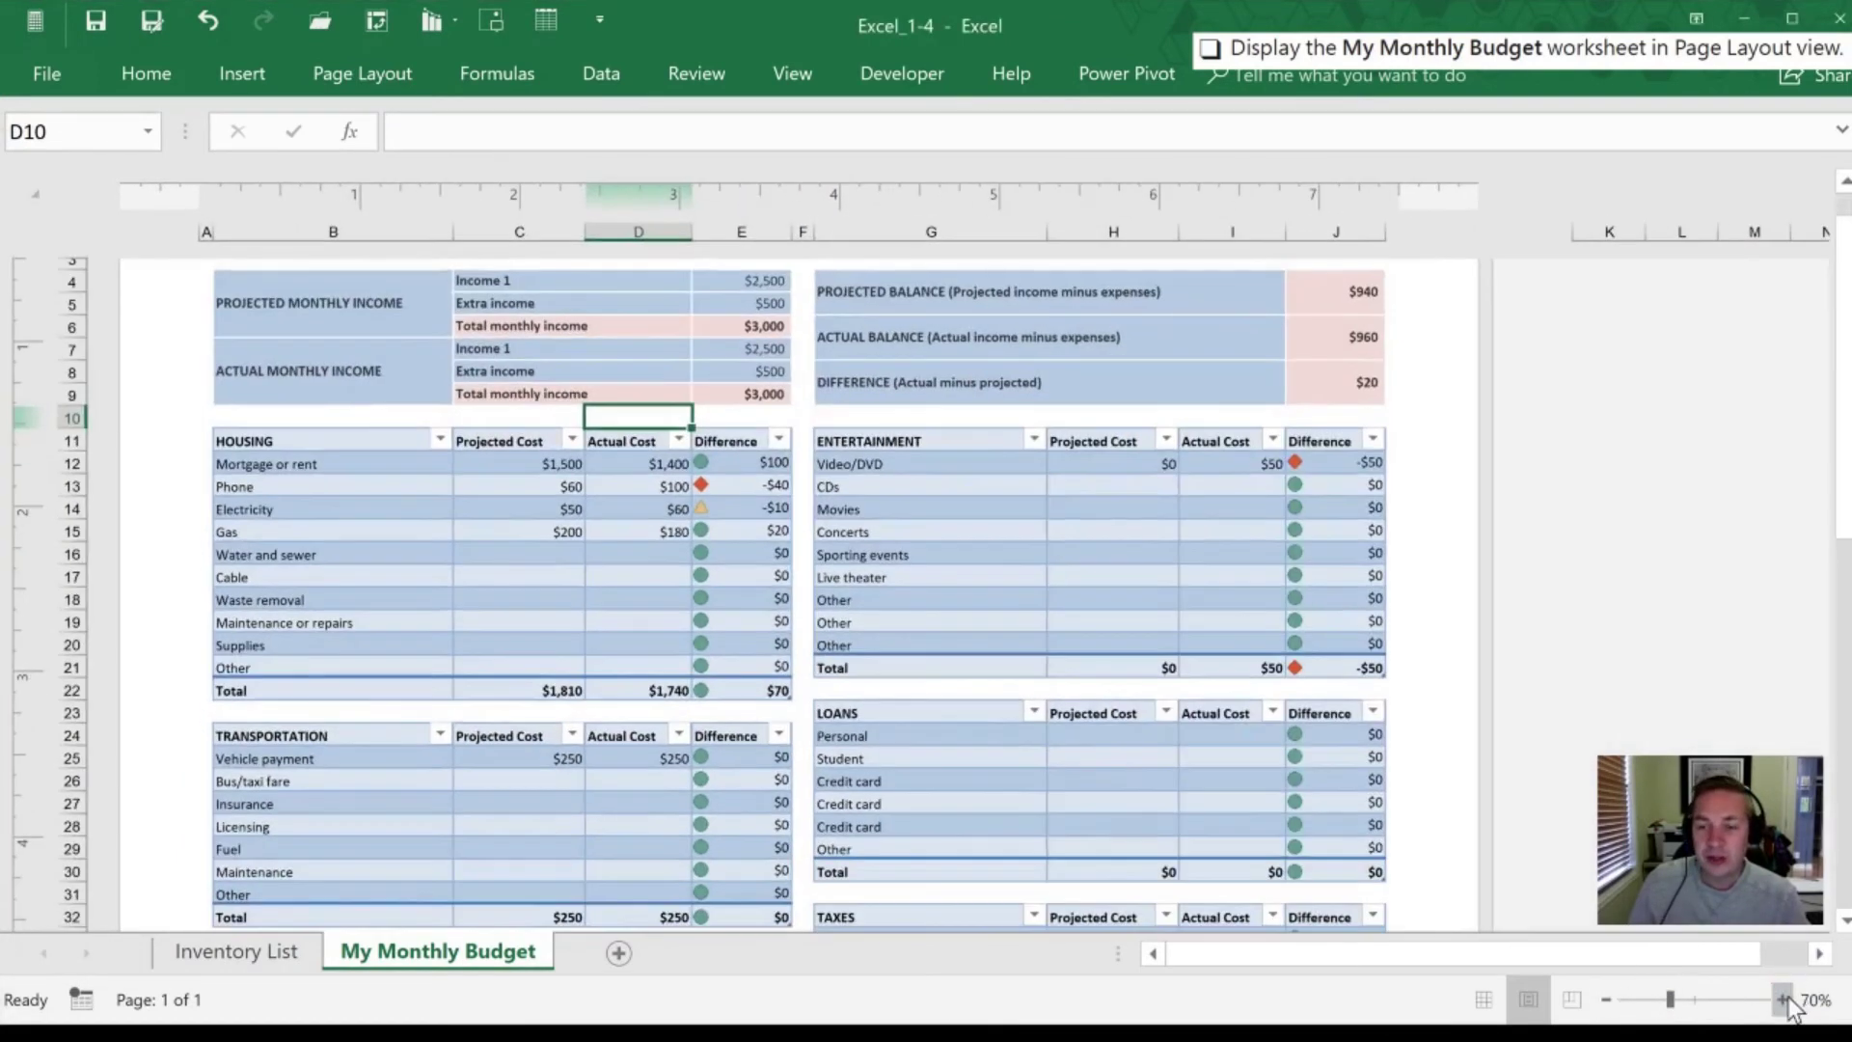
click(1606, 999)
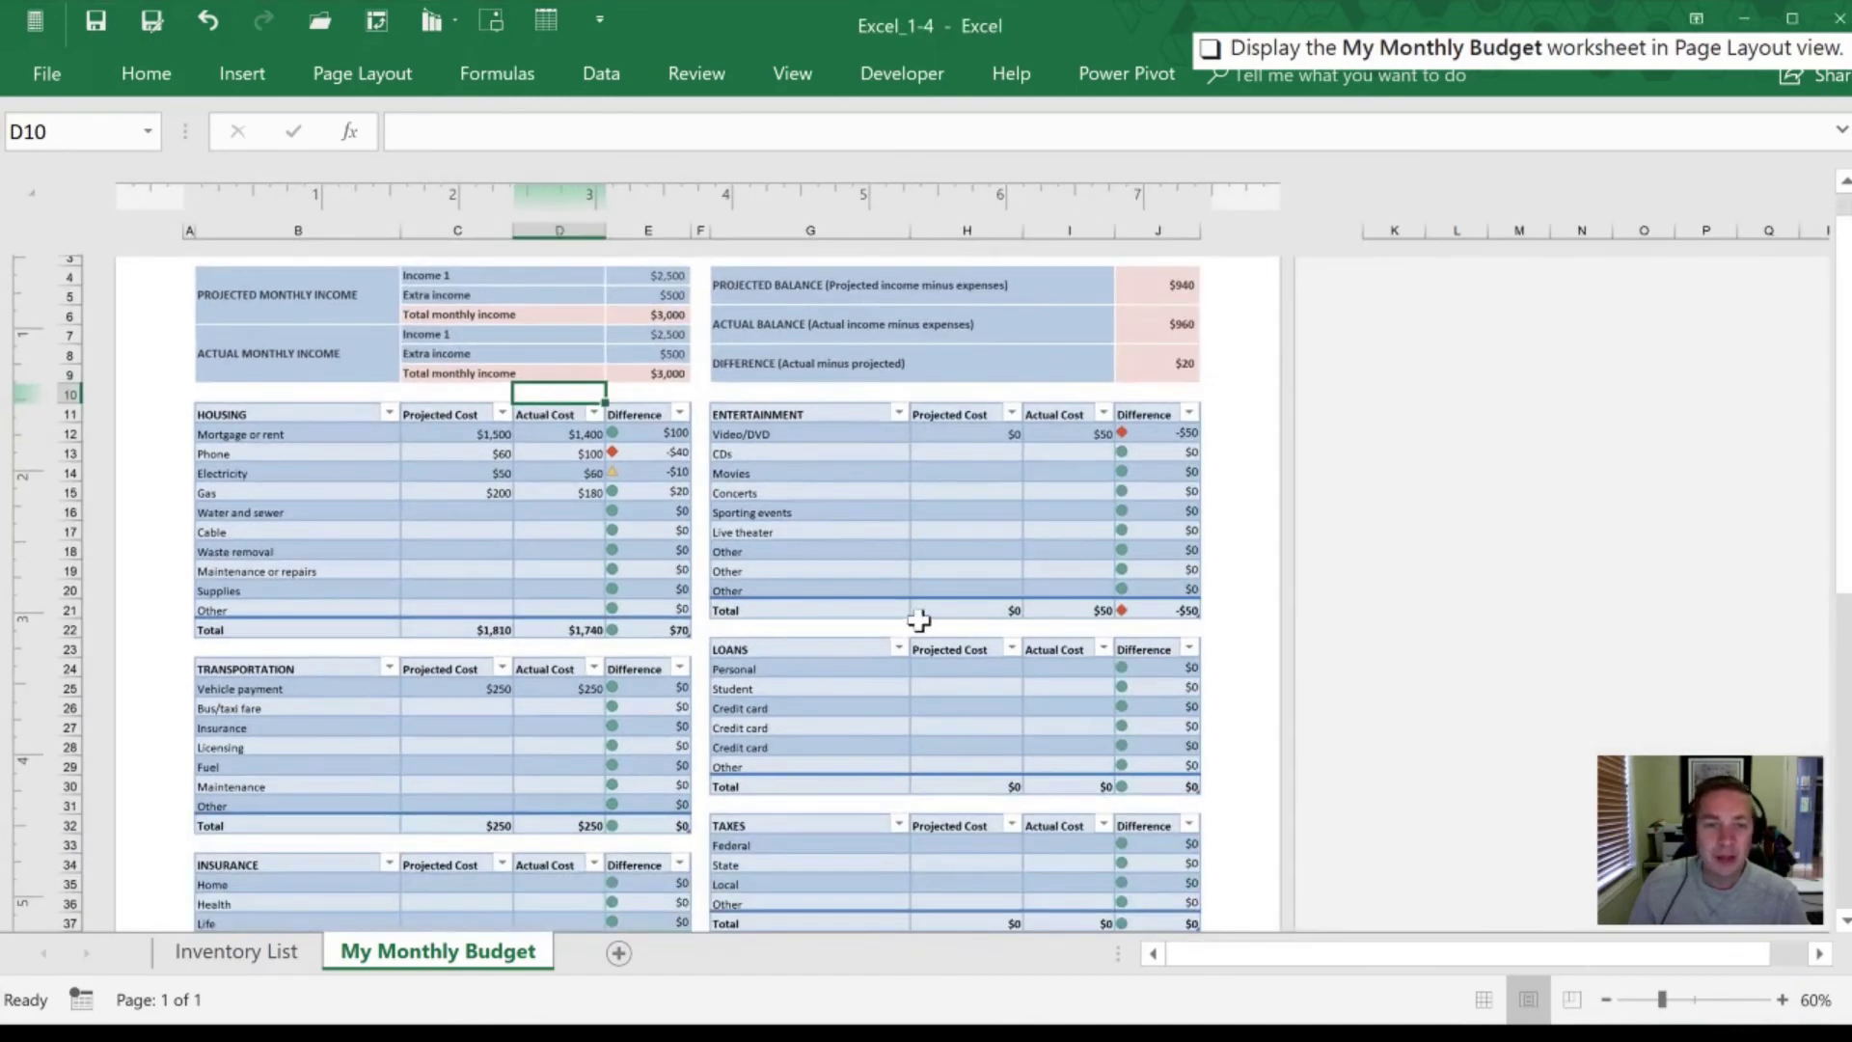
scroll(918, 620, up, 2)
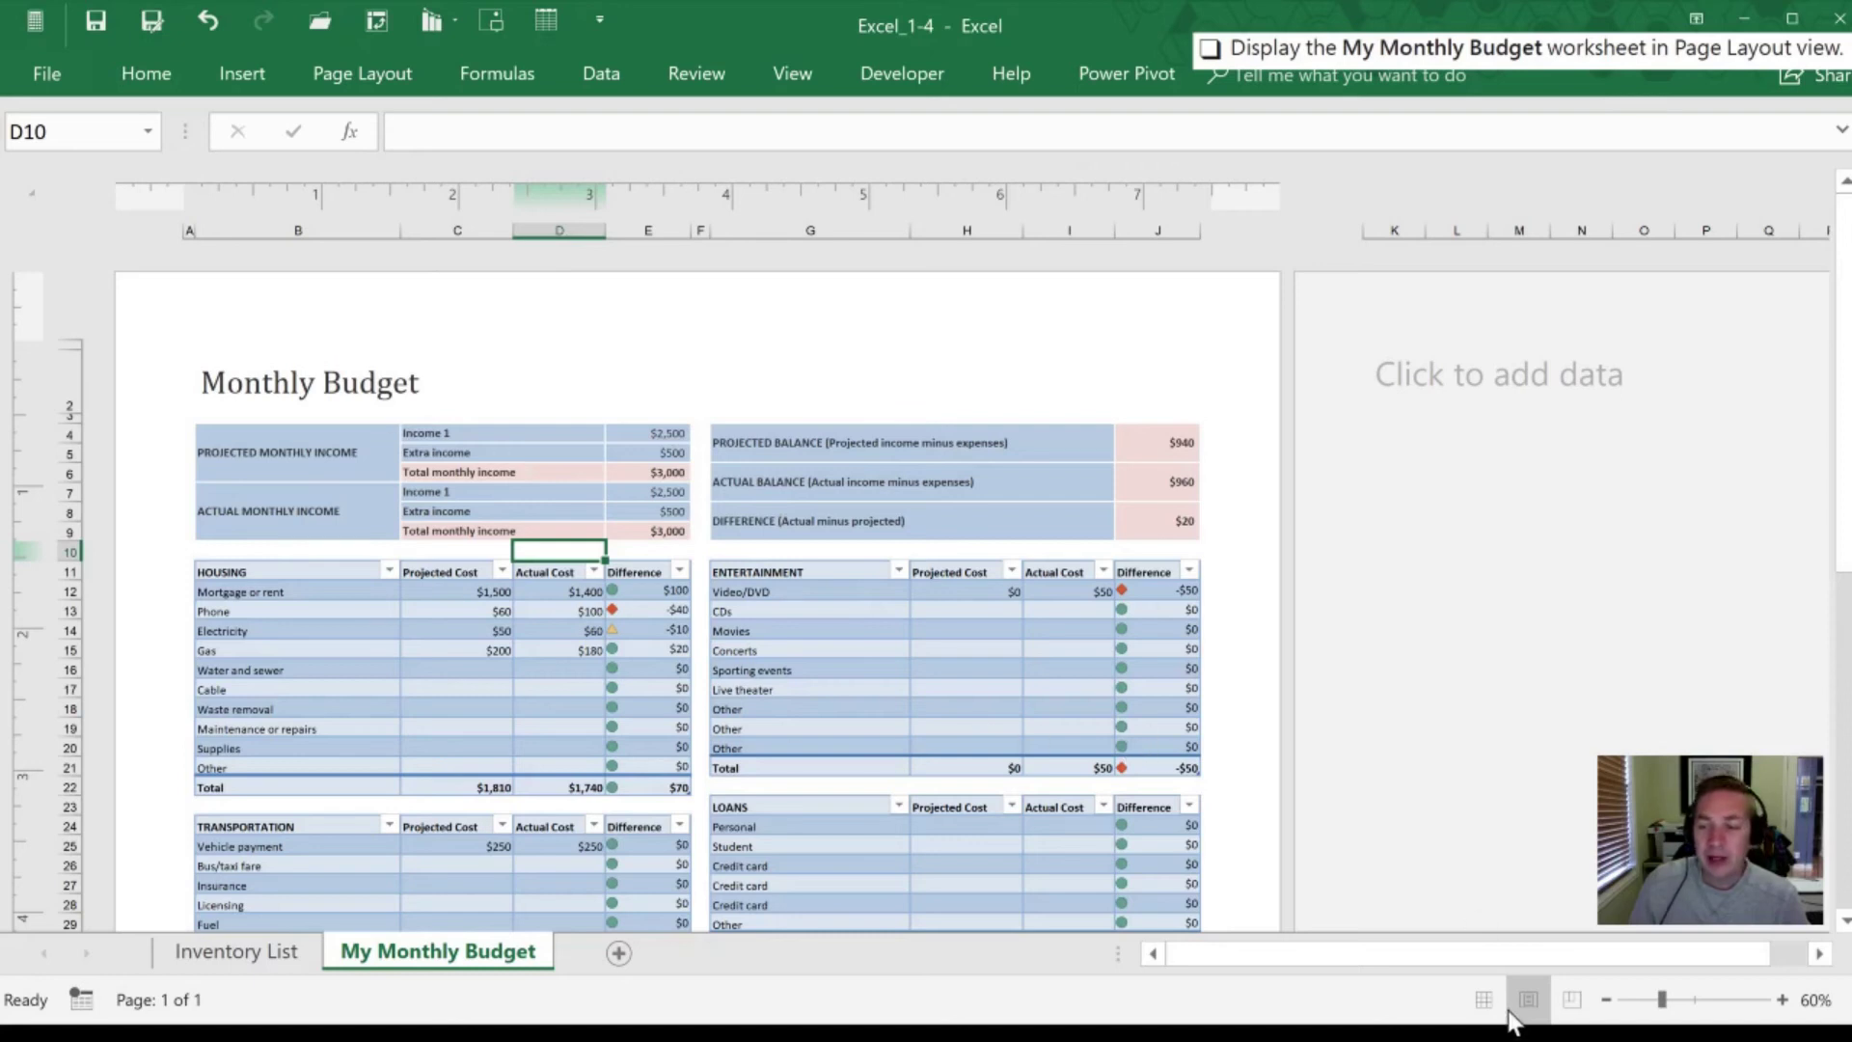
Step: Switch back to Normal view, then reapply Page Layout view from the View tab
click(1484, 999)
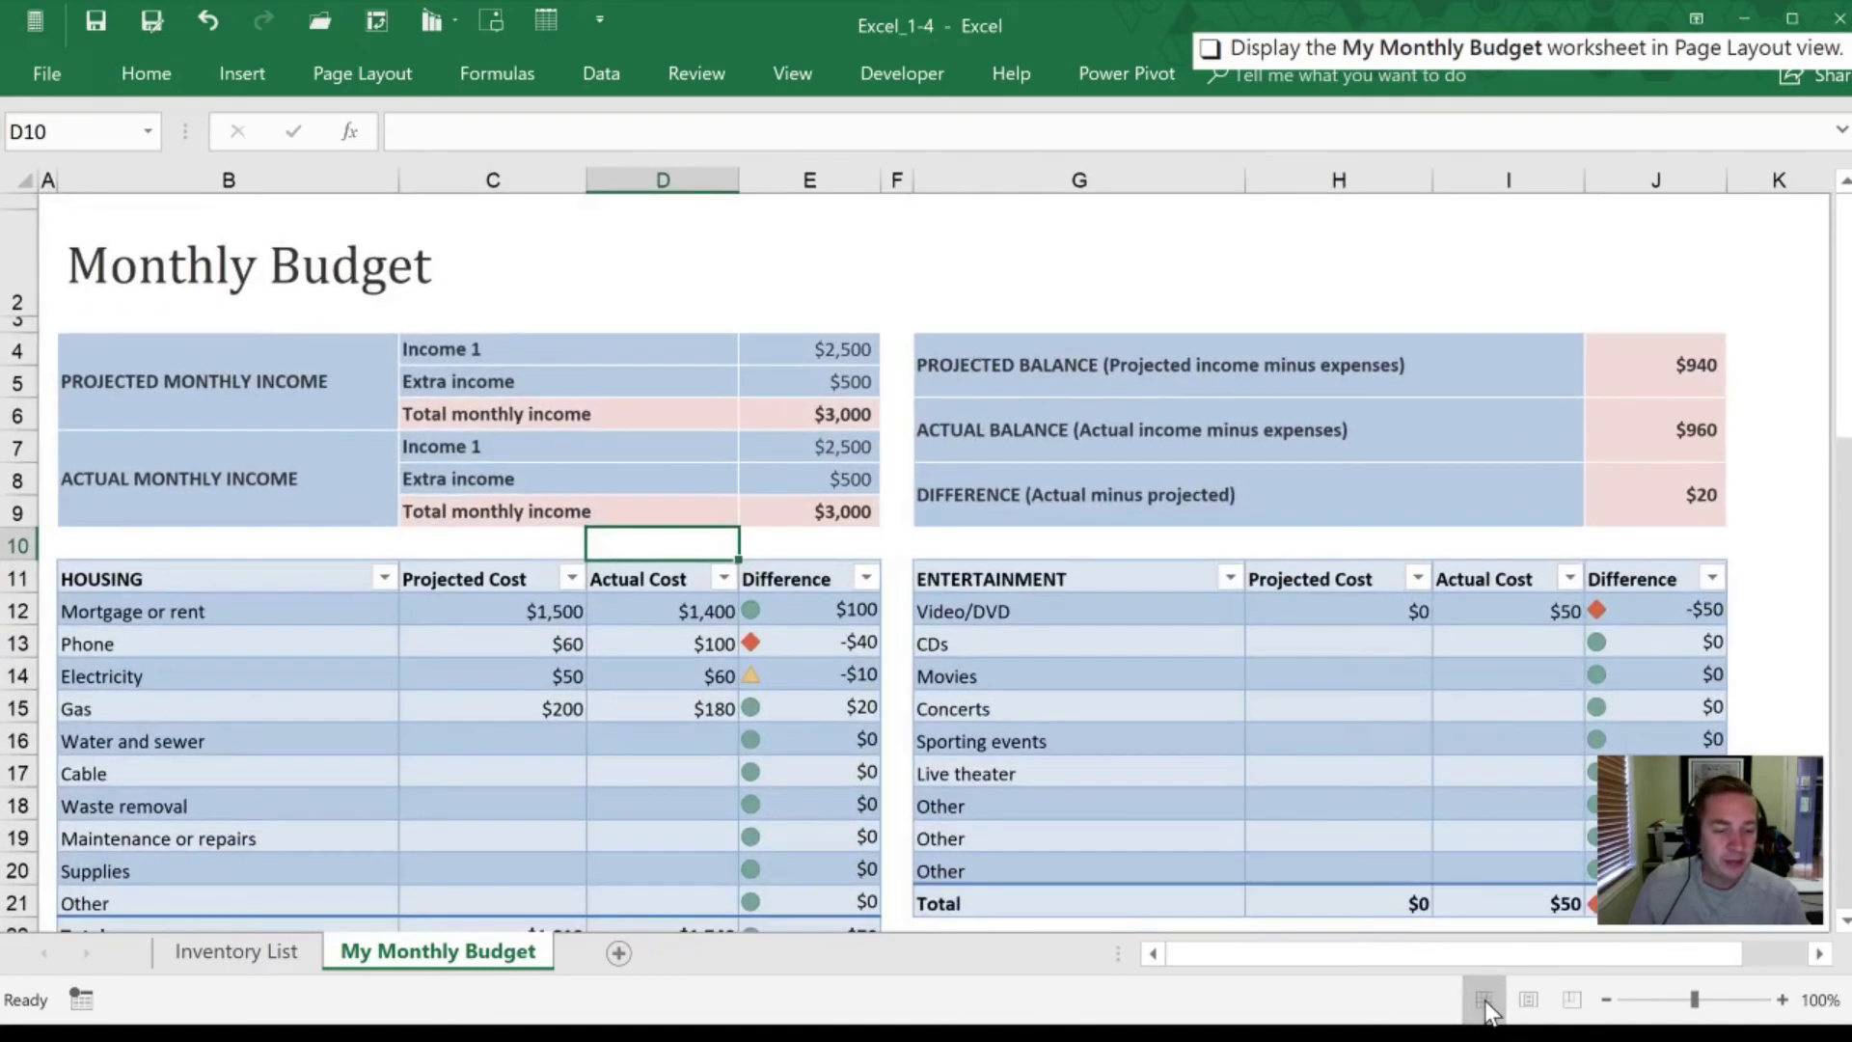
click(789, 73)
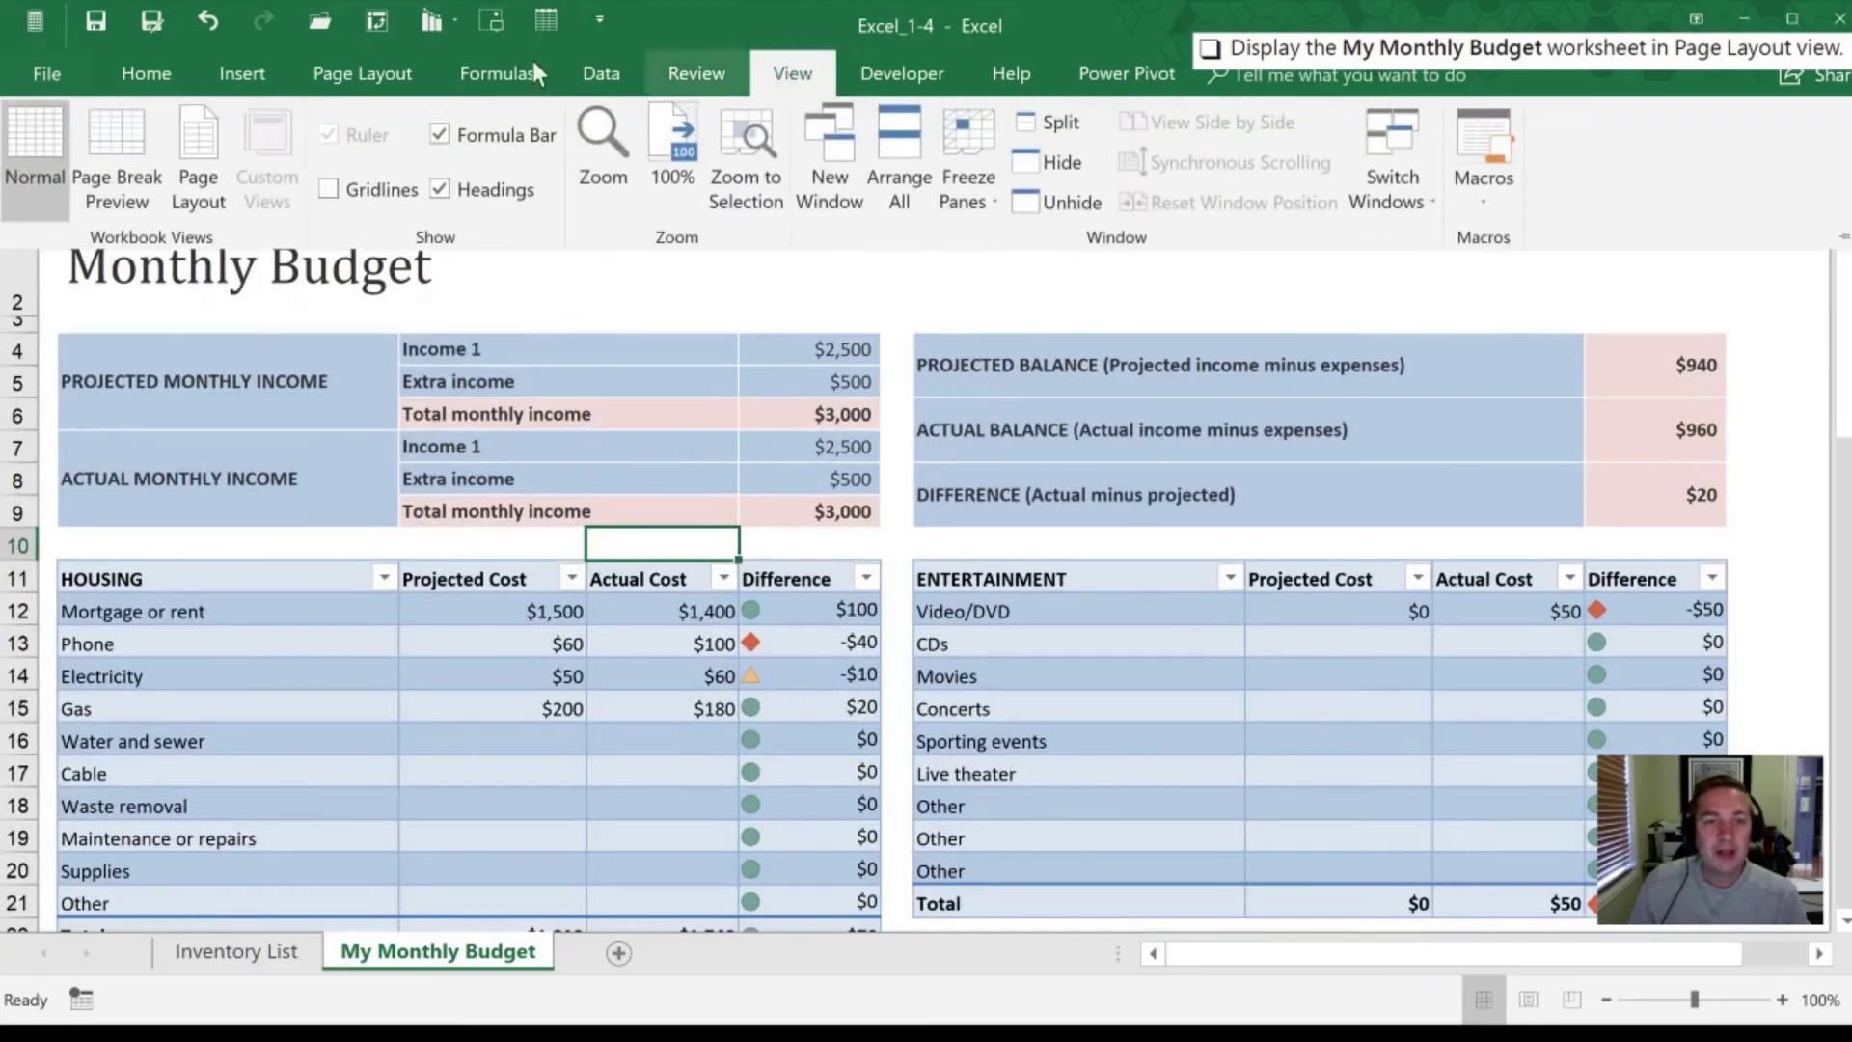
click(199, 146)
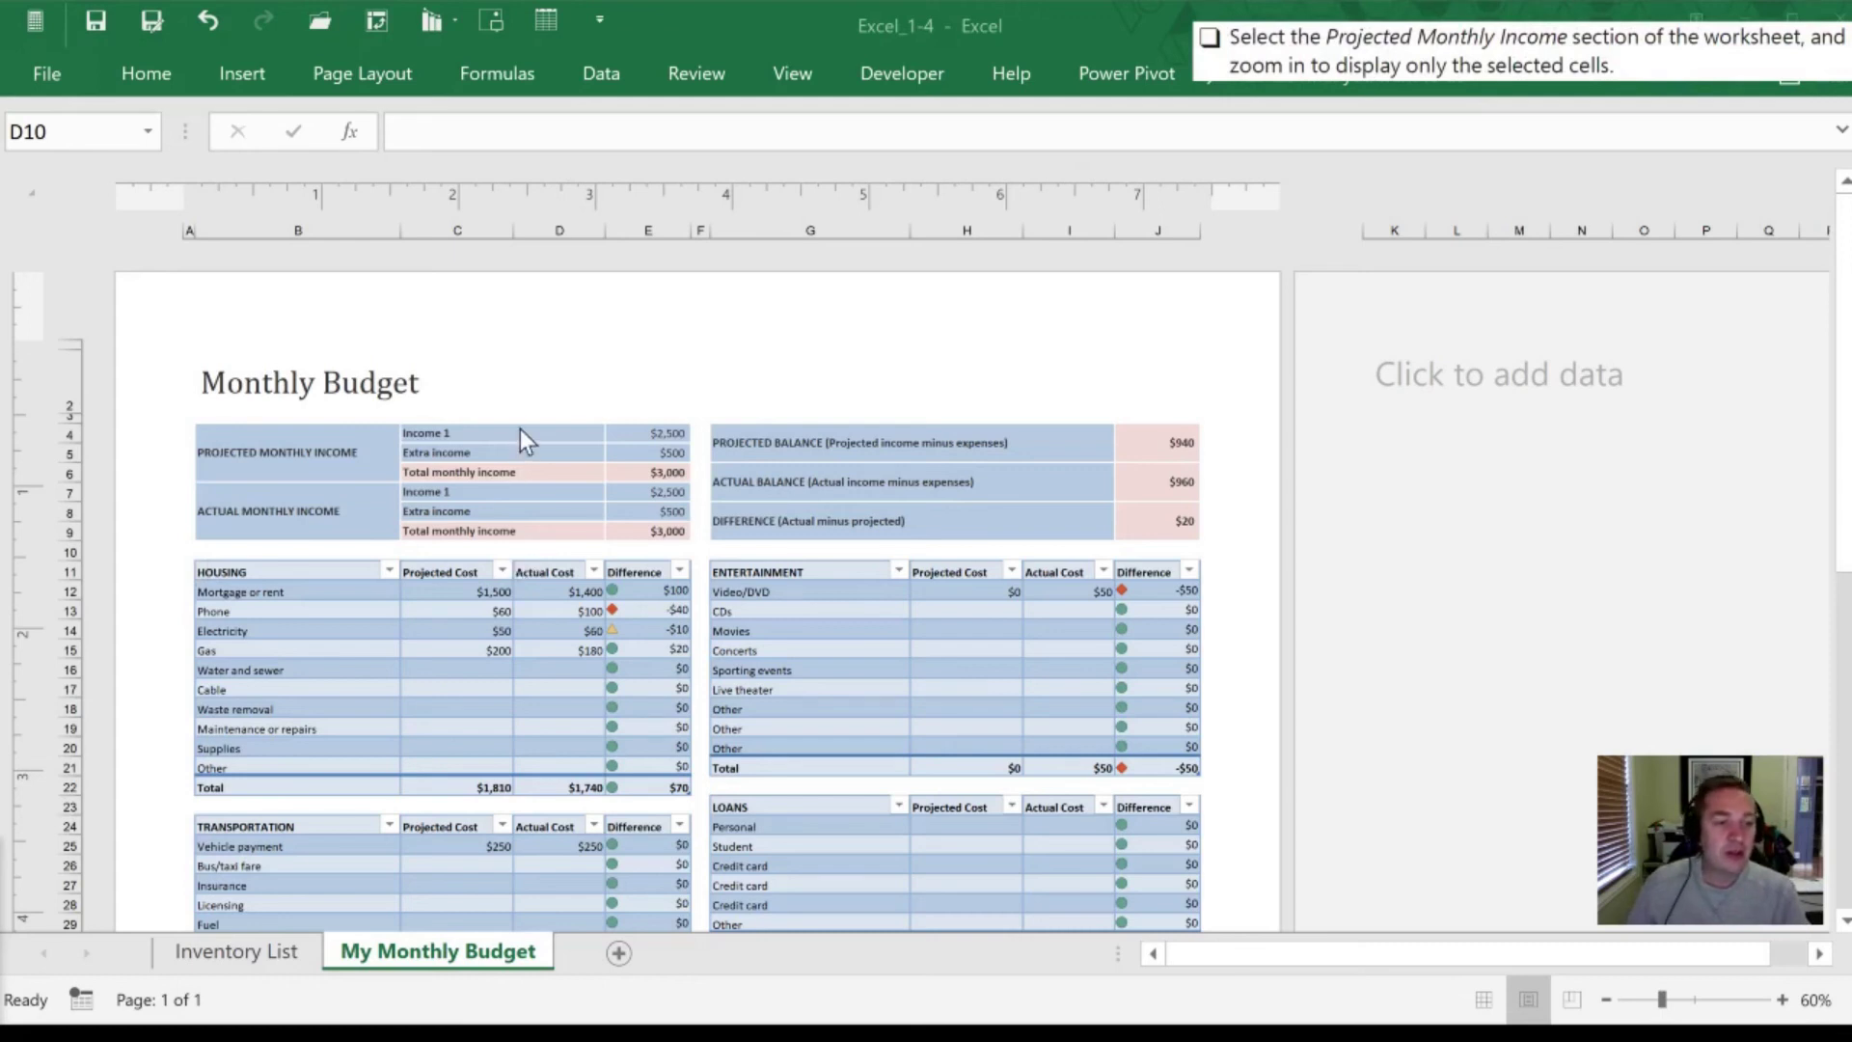
Step: Zoom to Selection on the Projected Monthly Income cells B4:E6, then reset zoom to 100%
click(227, 442)
drag(222, 442, 612, 447)
click(783, 85)
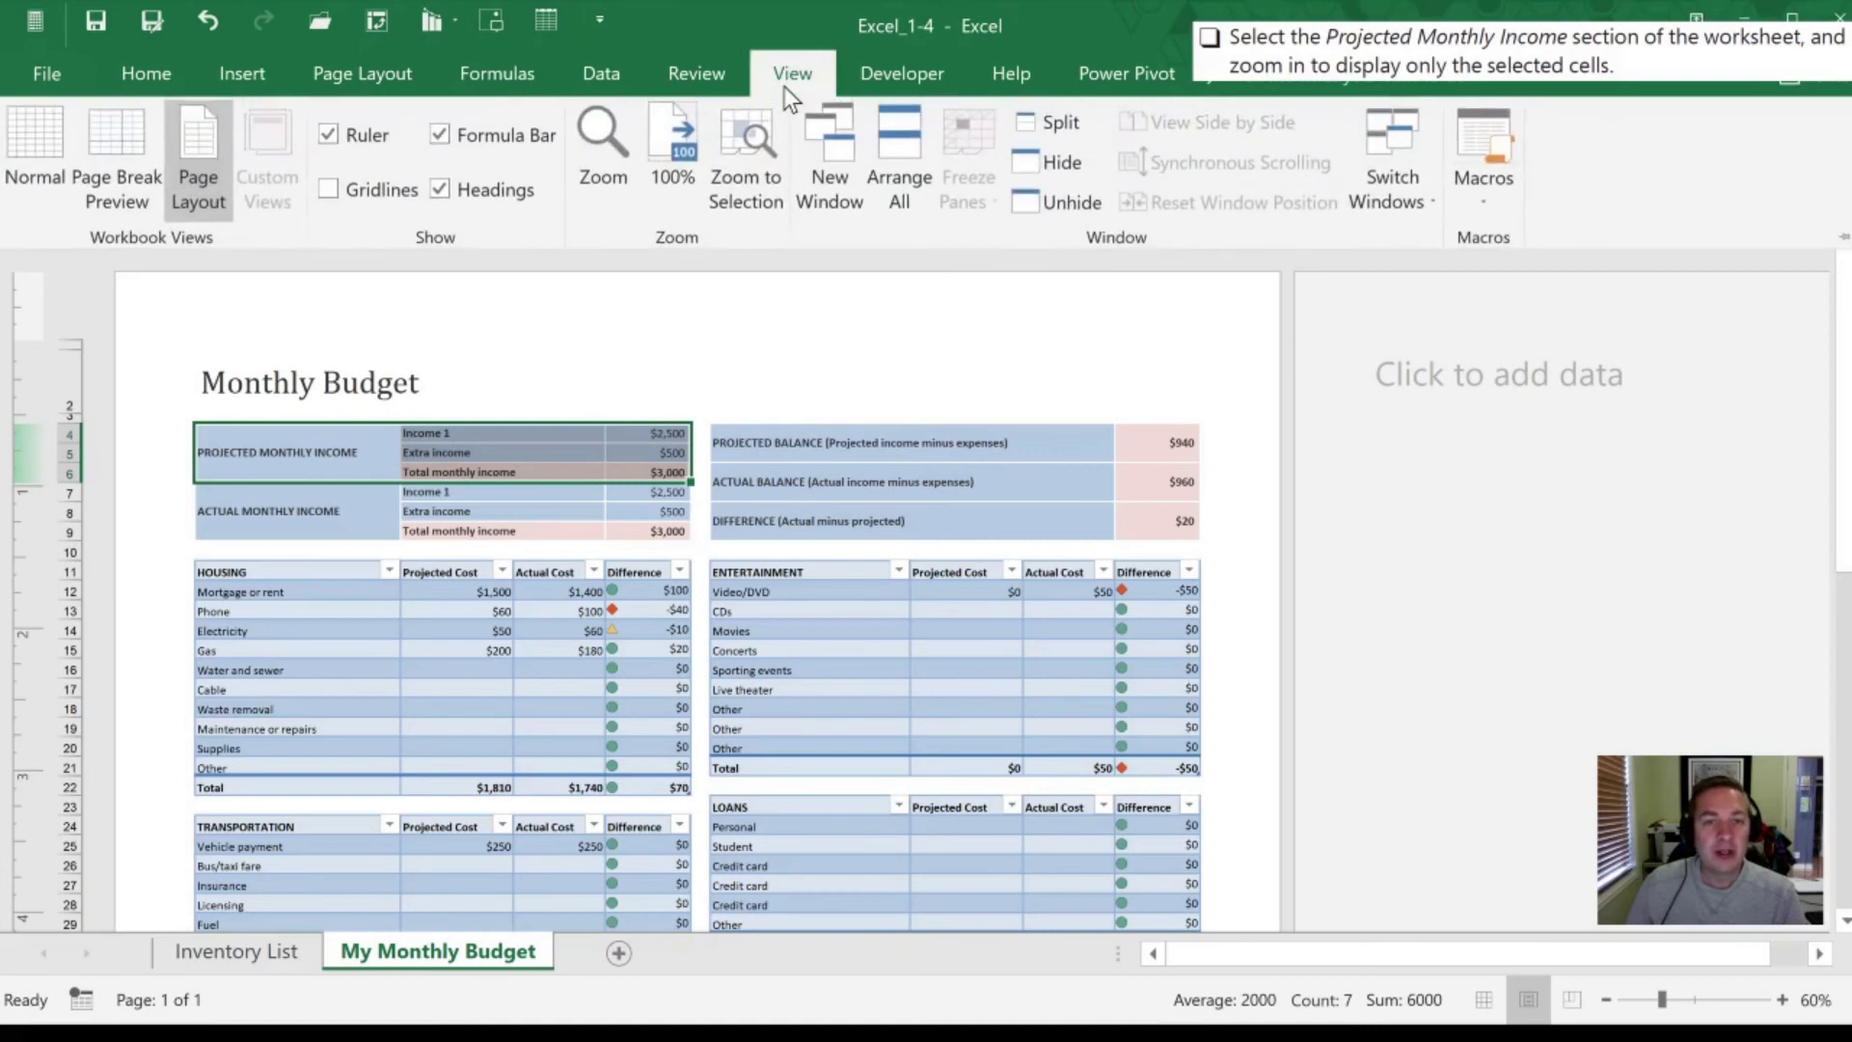
click(729, 183)
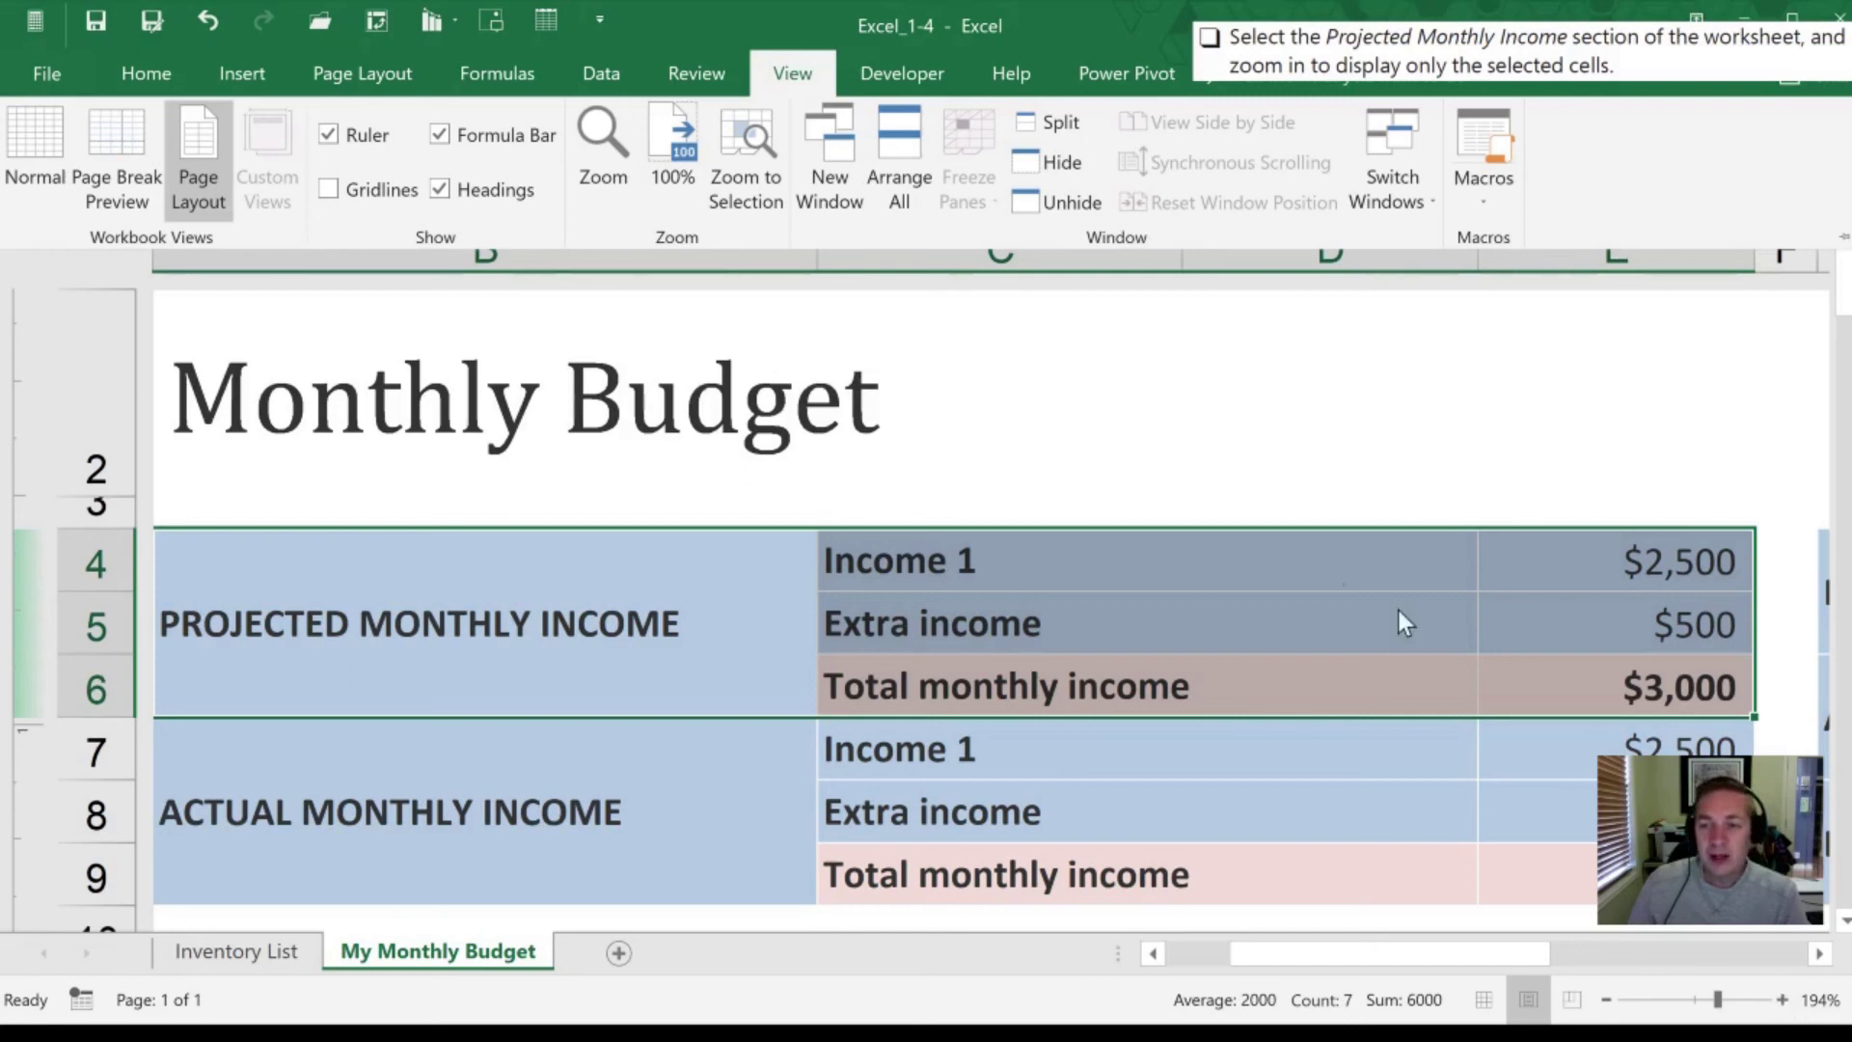
click(673, 154)
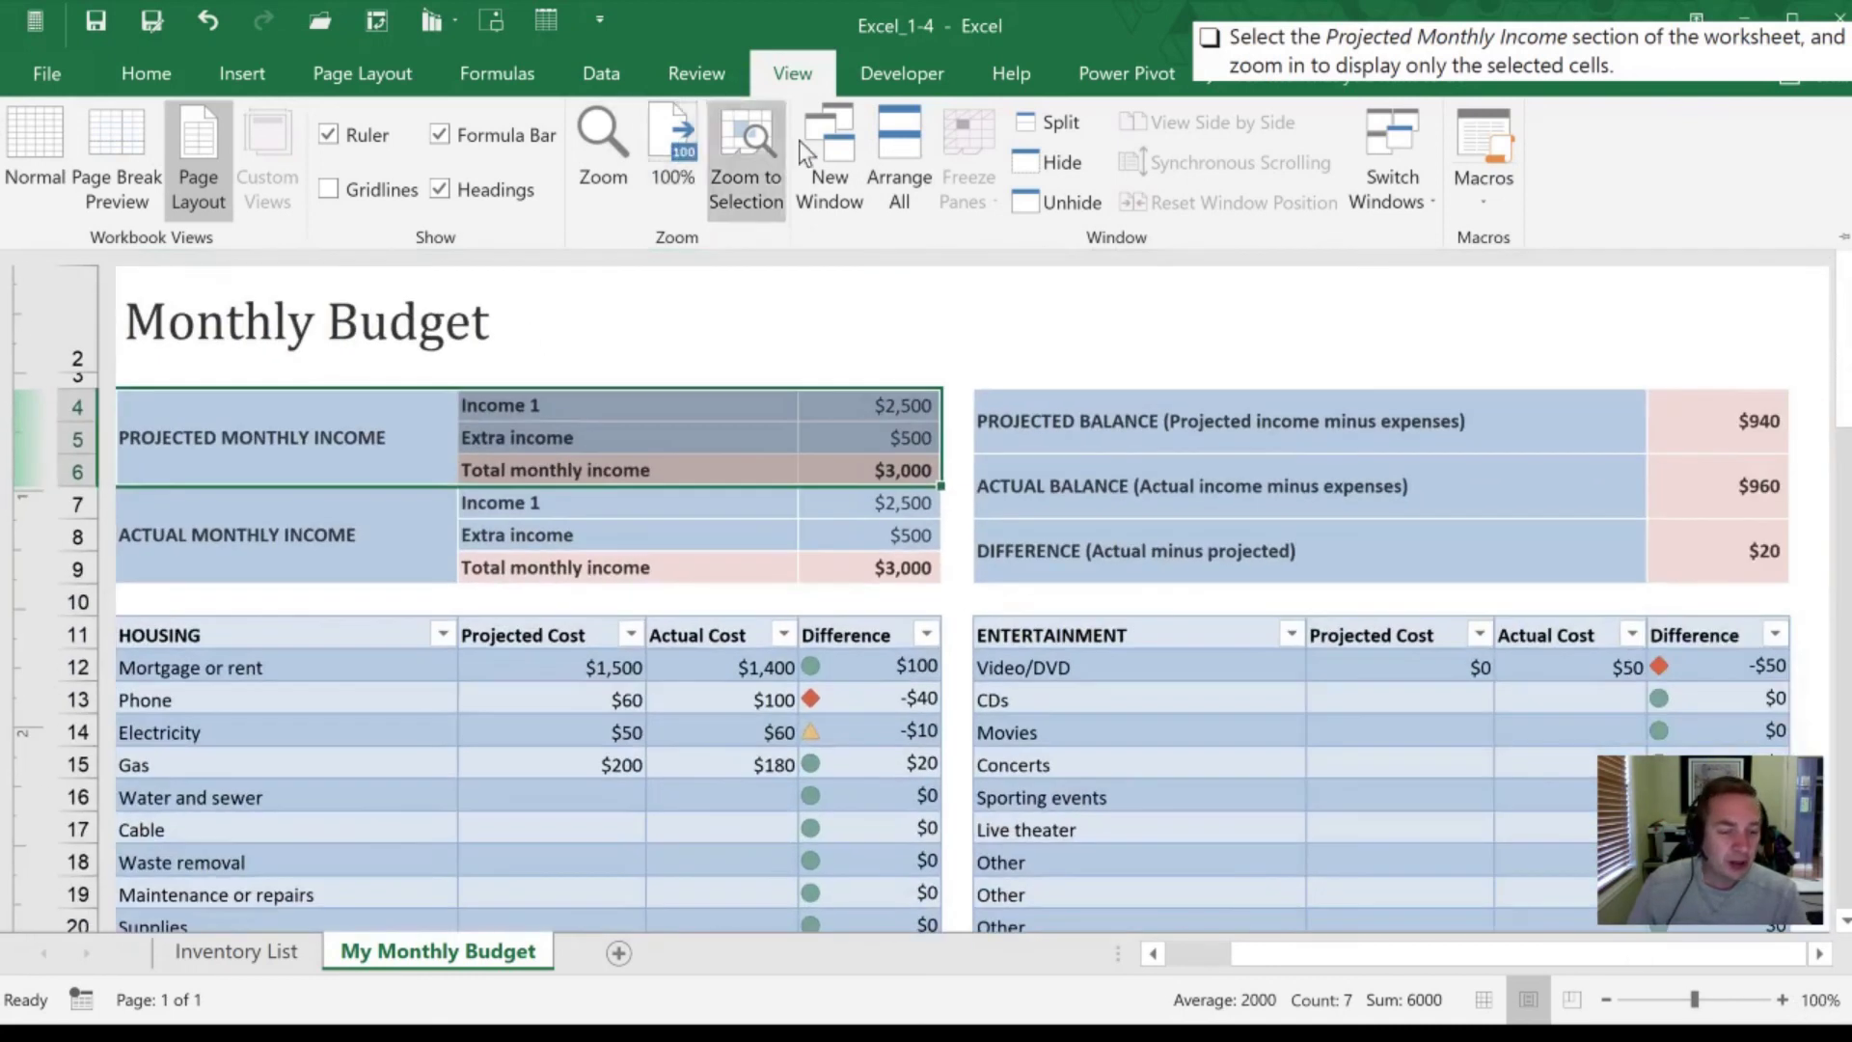
Step: Return the worksheet to Normal view and clear the income range selection
click(1486, 1001)
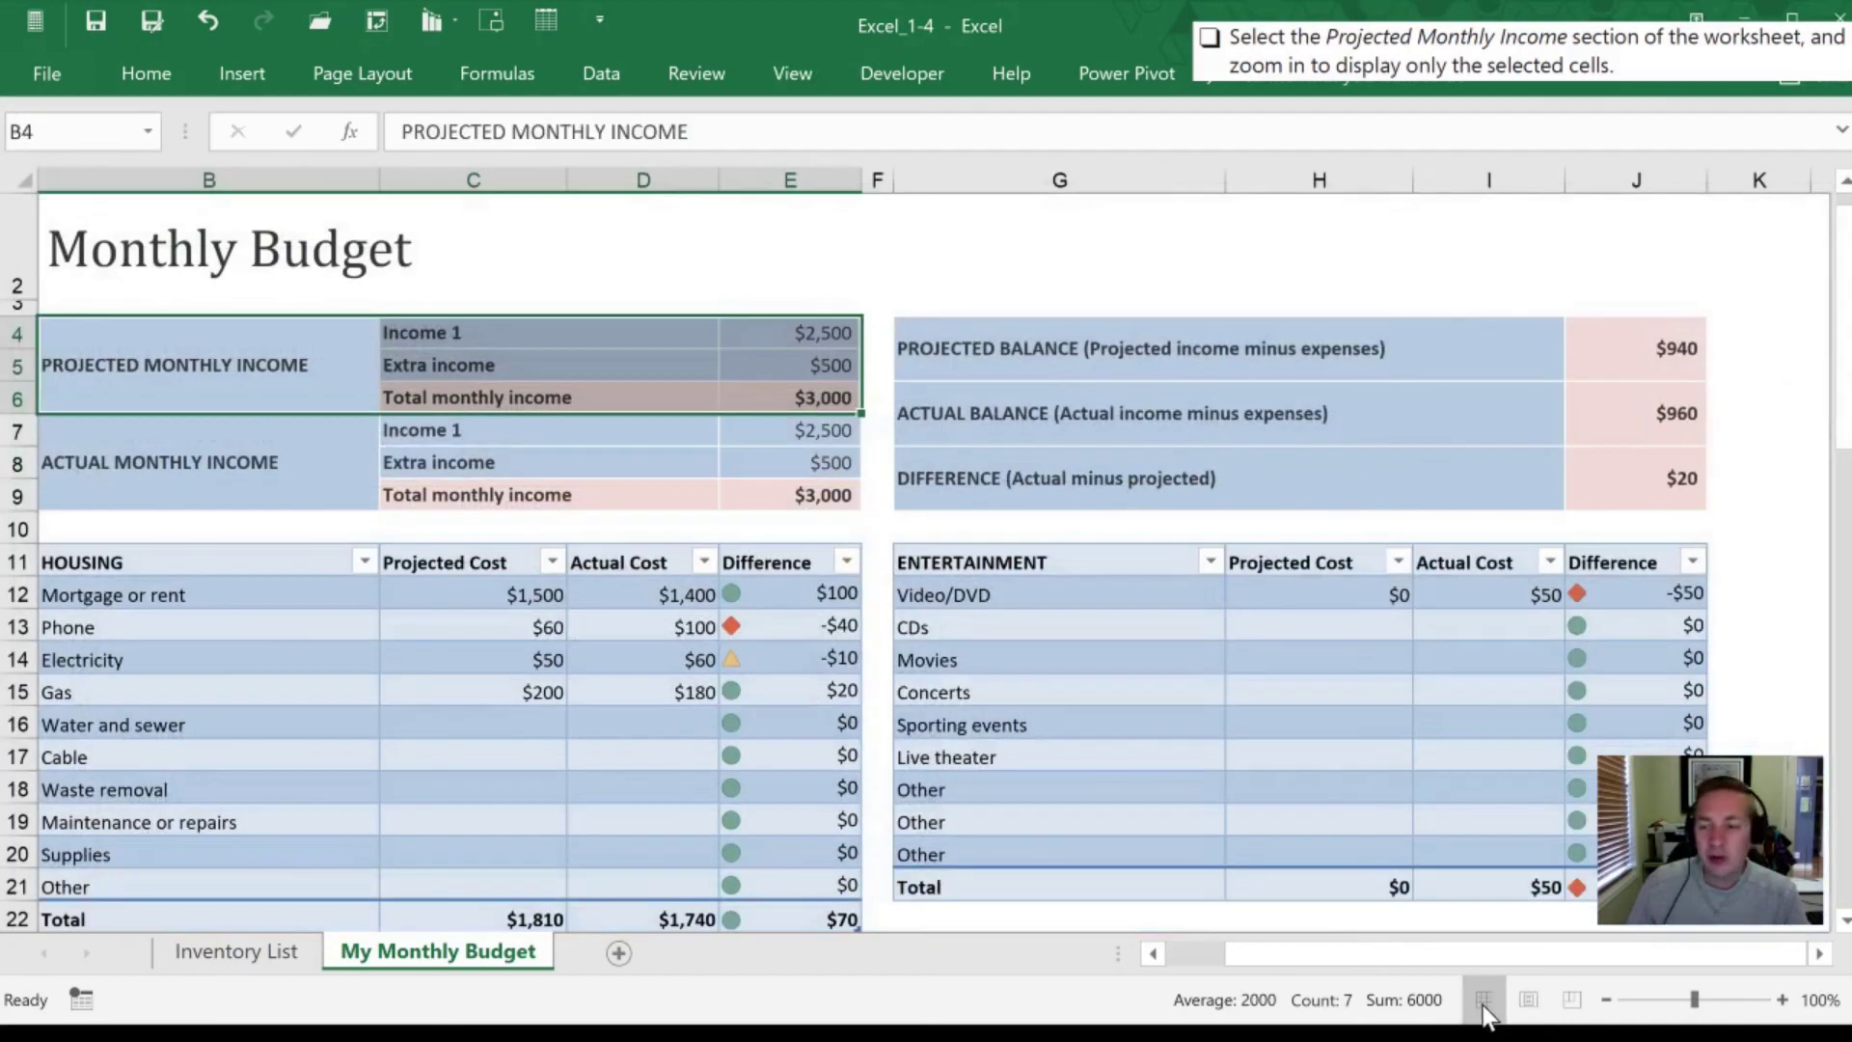
click(1161, 242)
click(1019, 498)
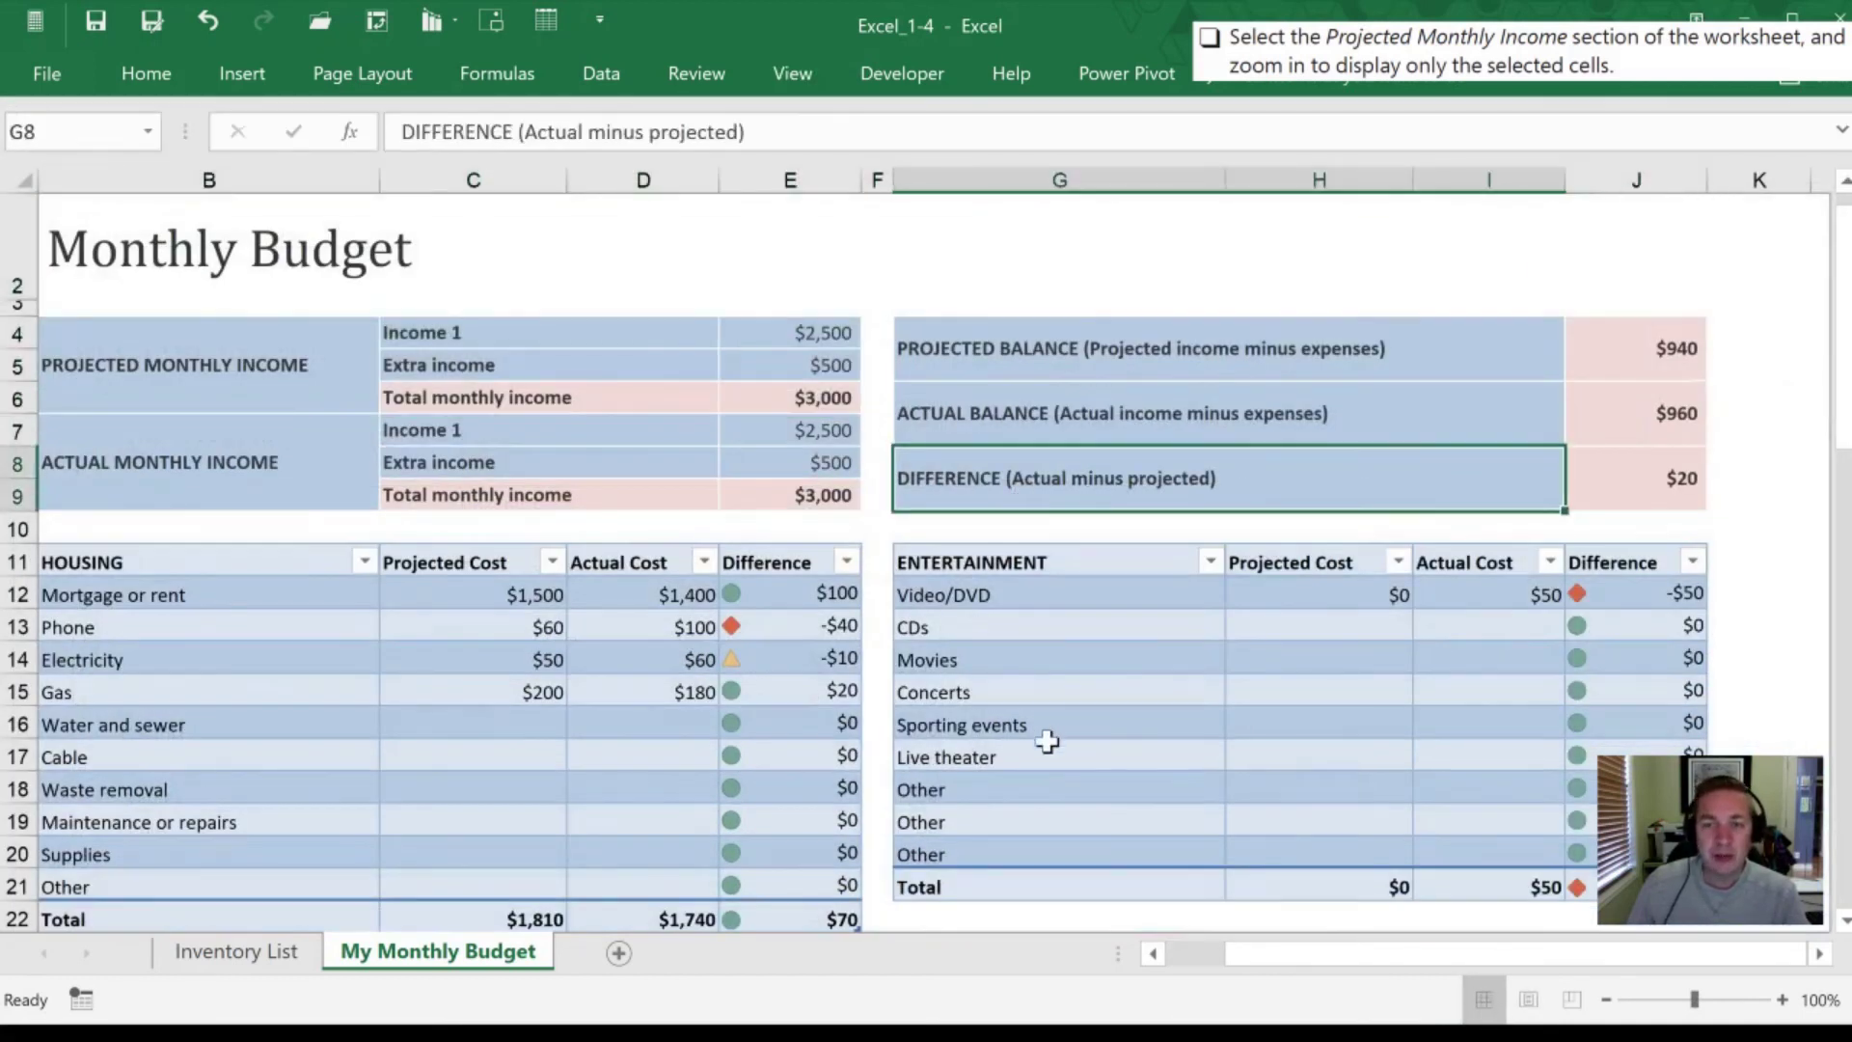
scroll(1047, 743, down, 2)
scroll(1049, 802, up, 2)
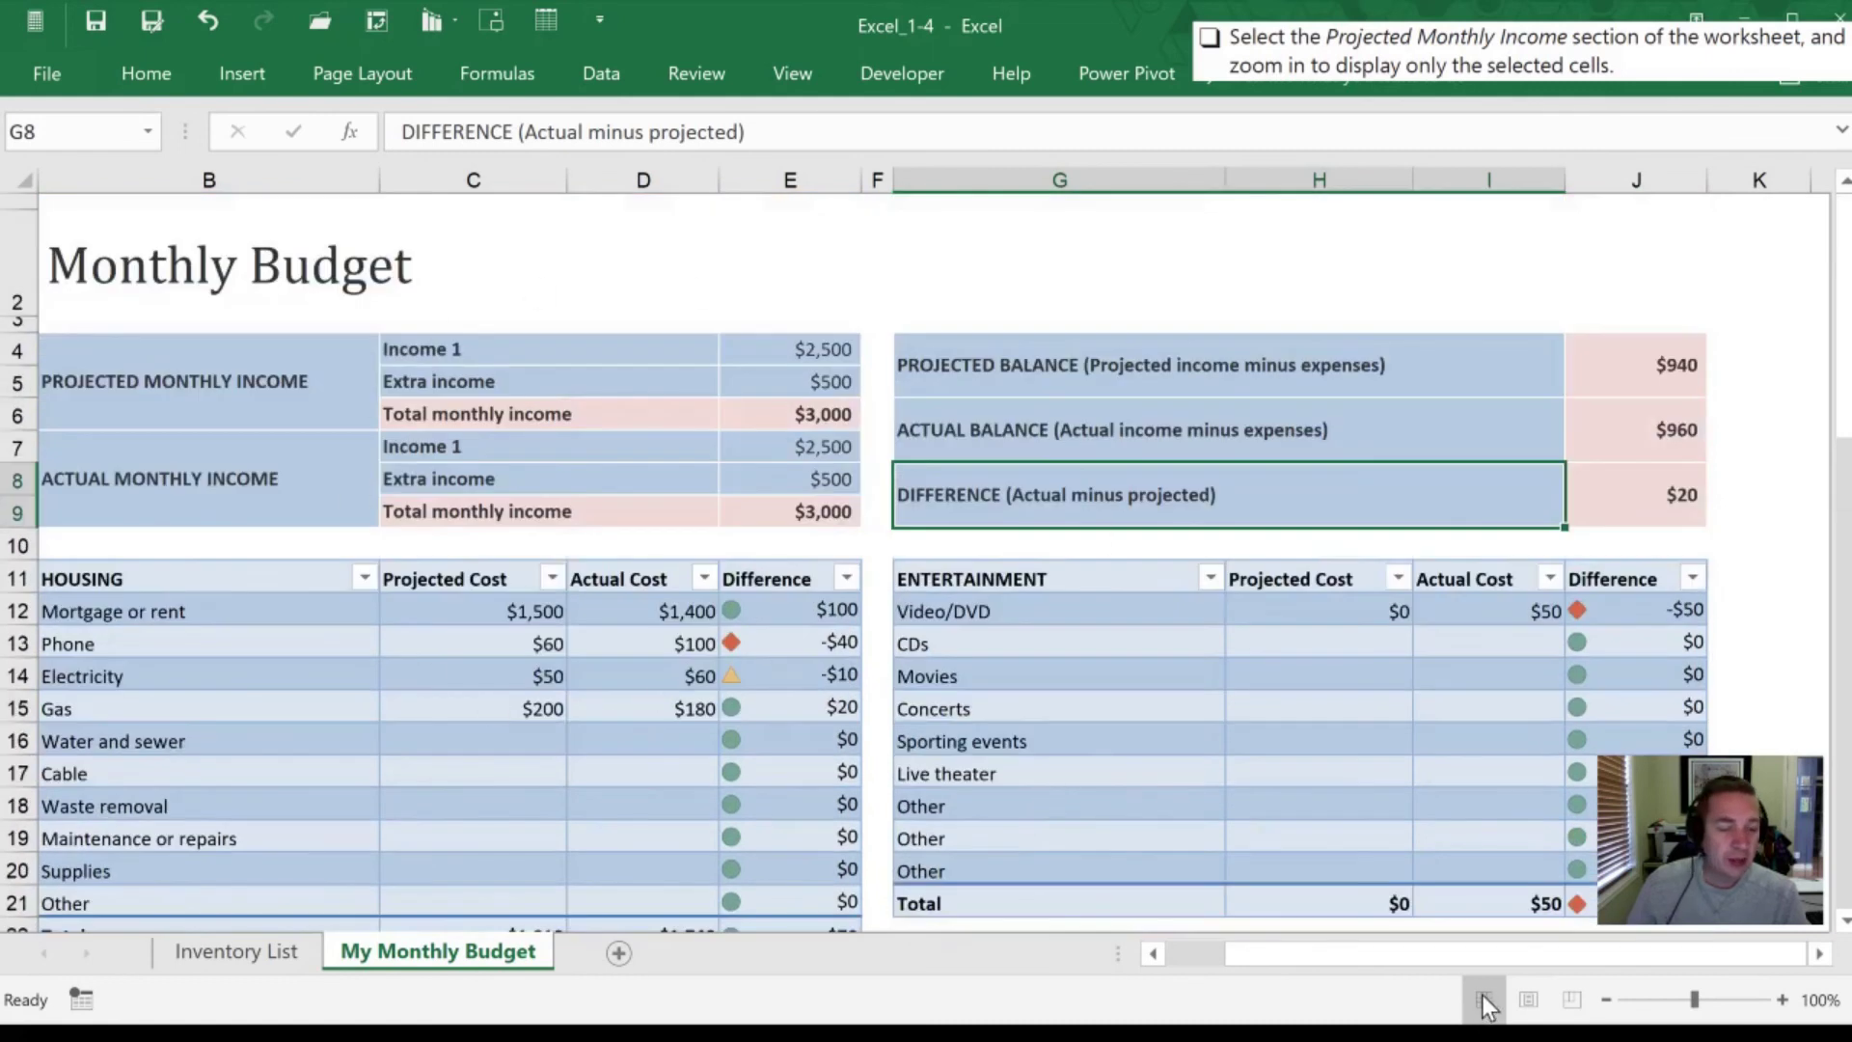
Step: Select the Projected Monthly Income block B4:E6 and apply Zoom to Selection
click(101, 381)
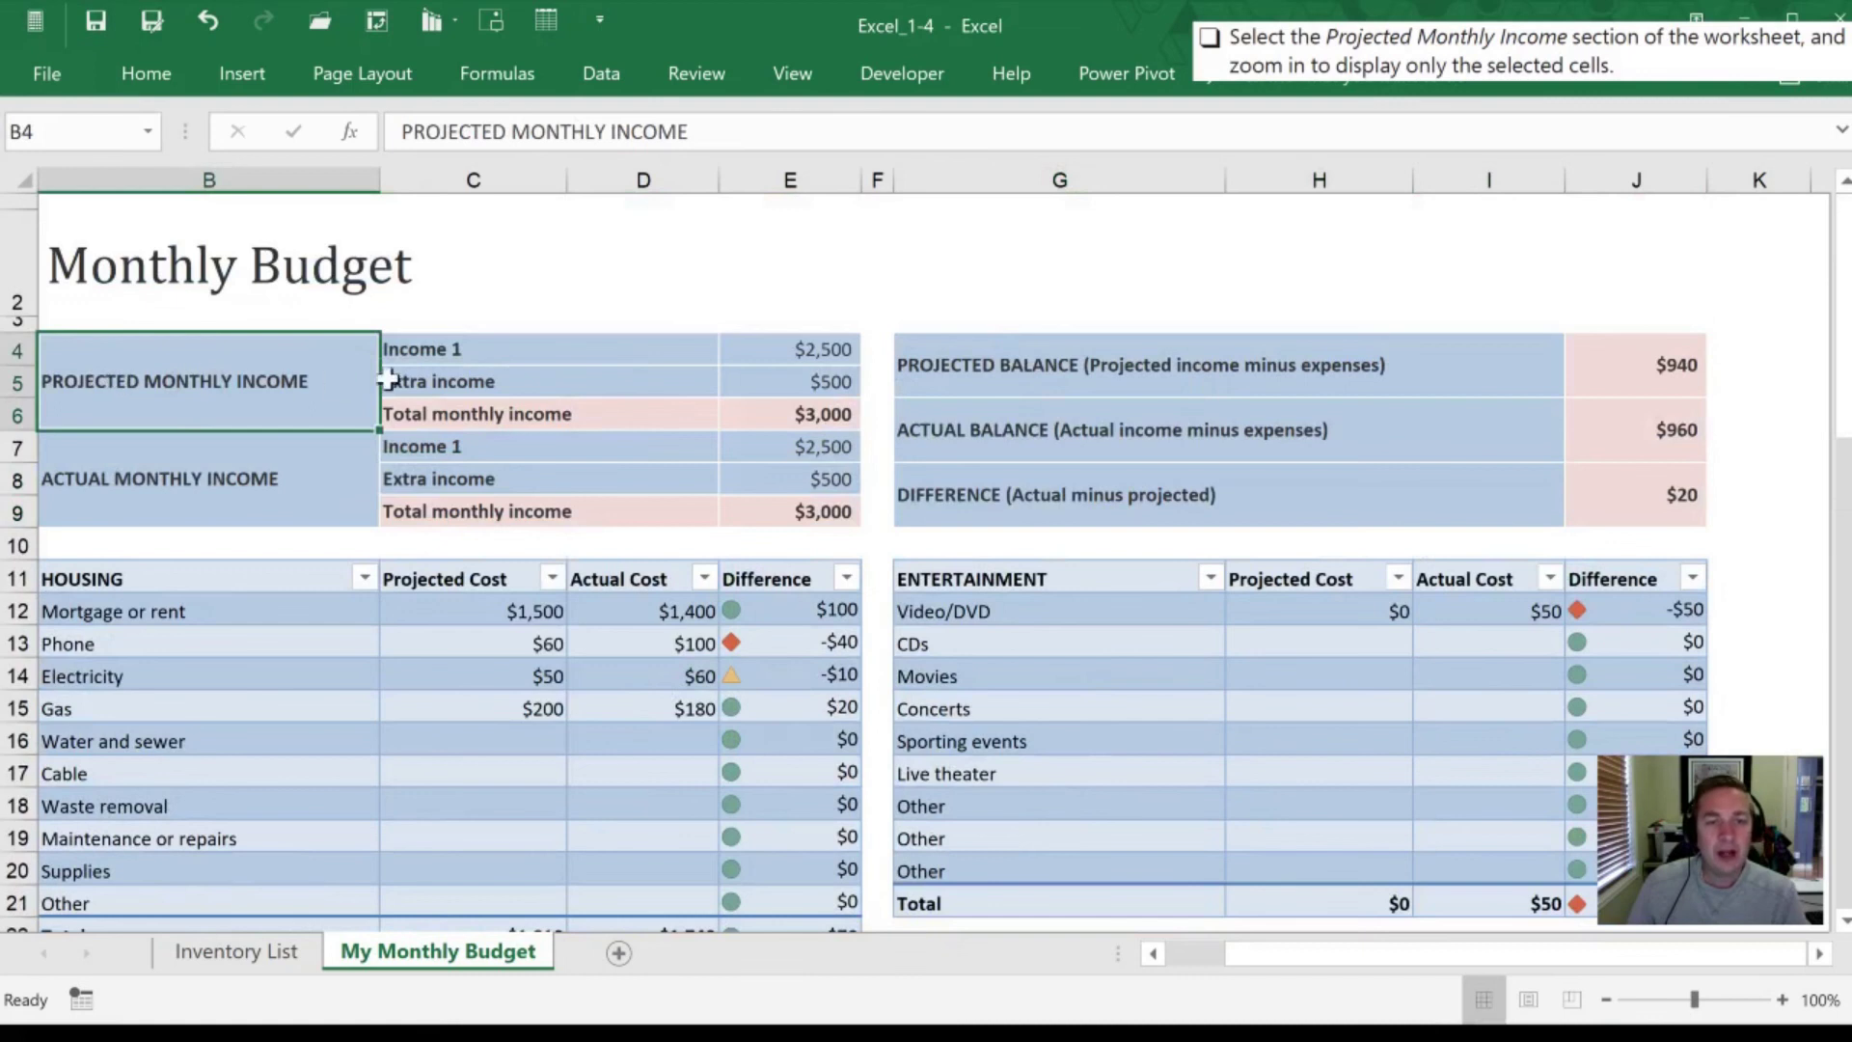
drag(385, 380, 739, 371)
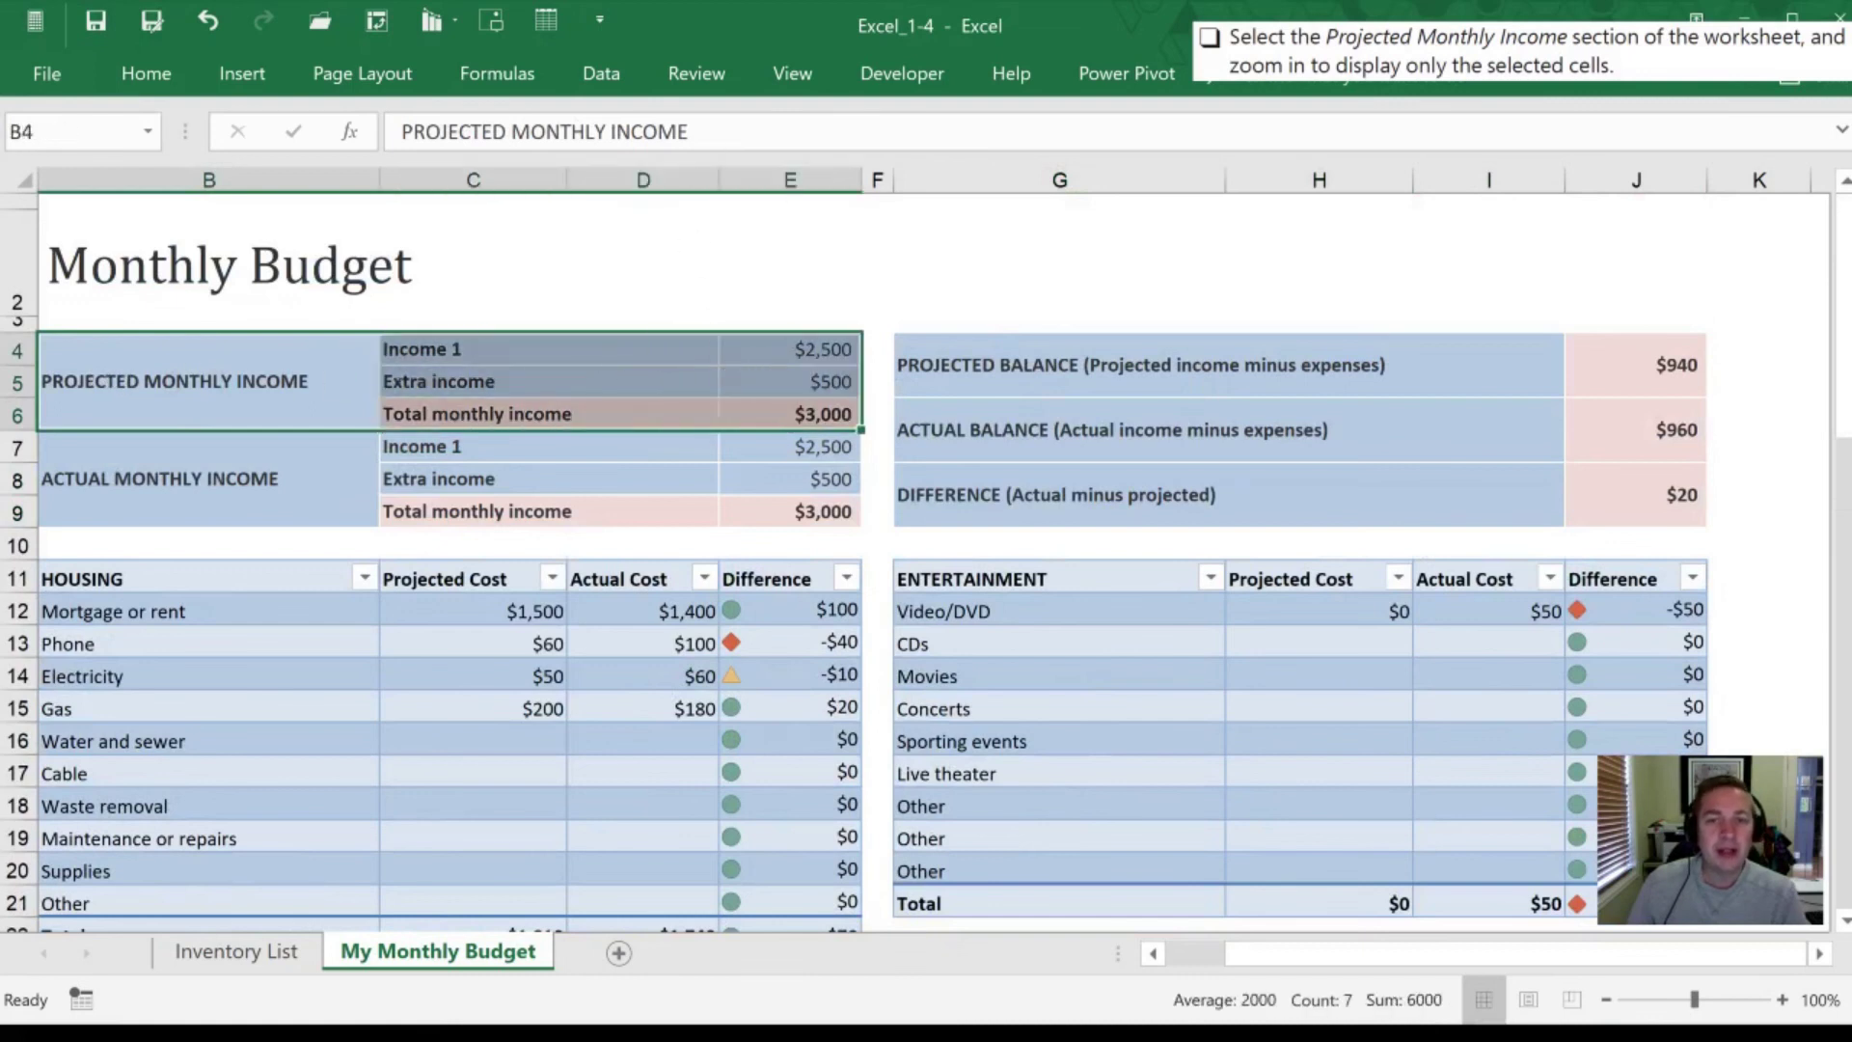
click(778, 74)
click(741, 137)
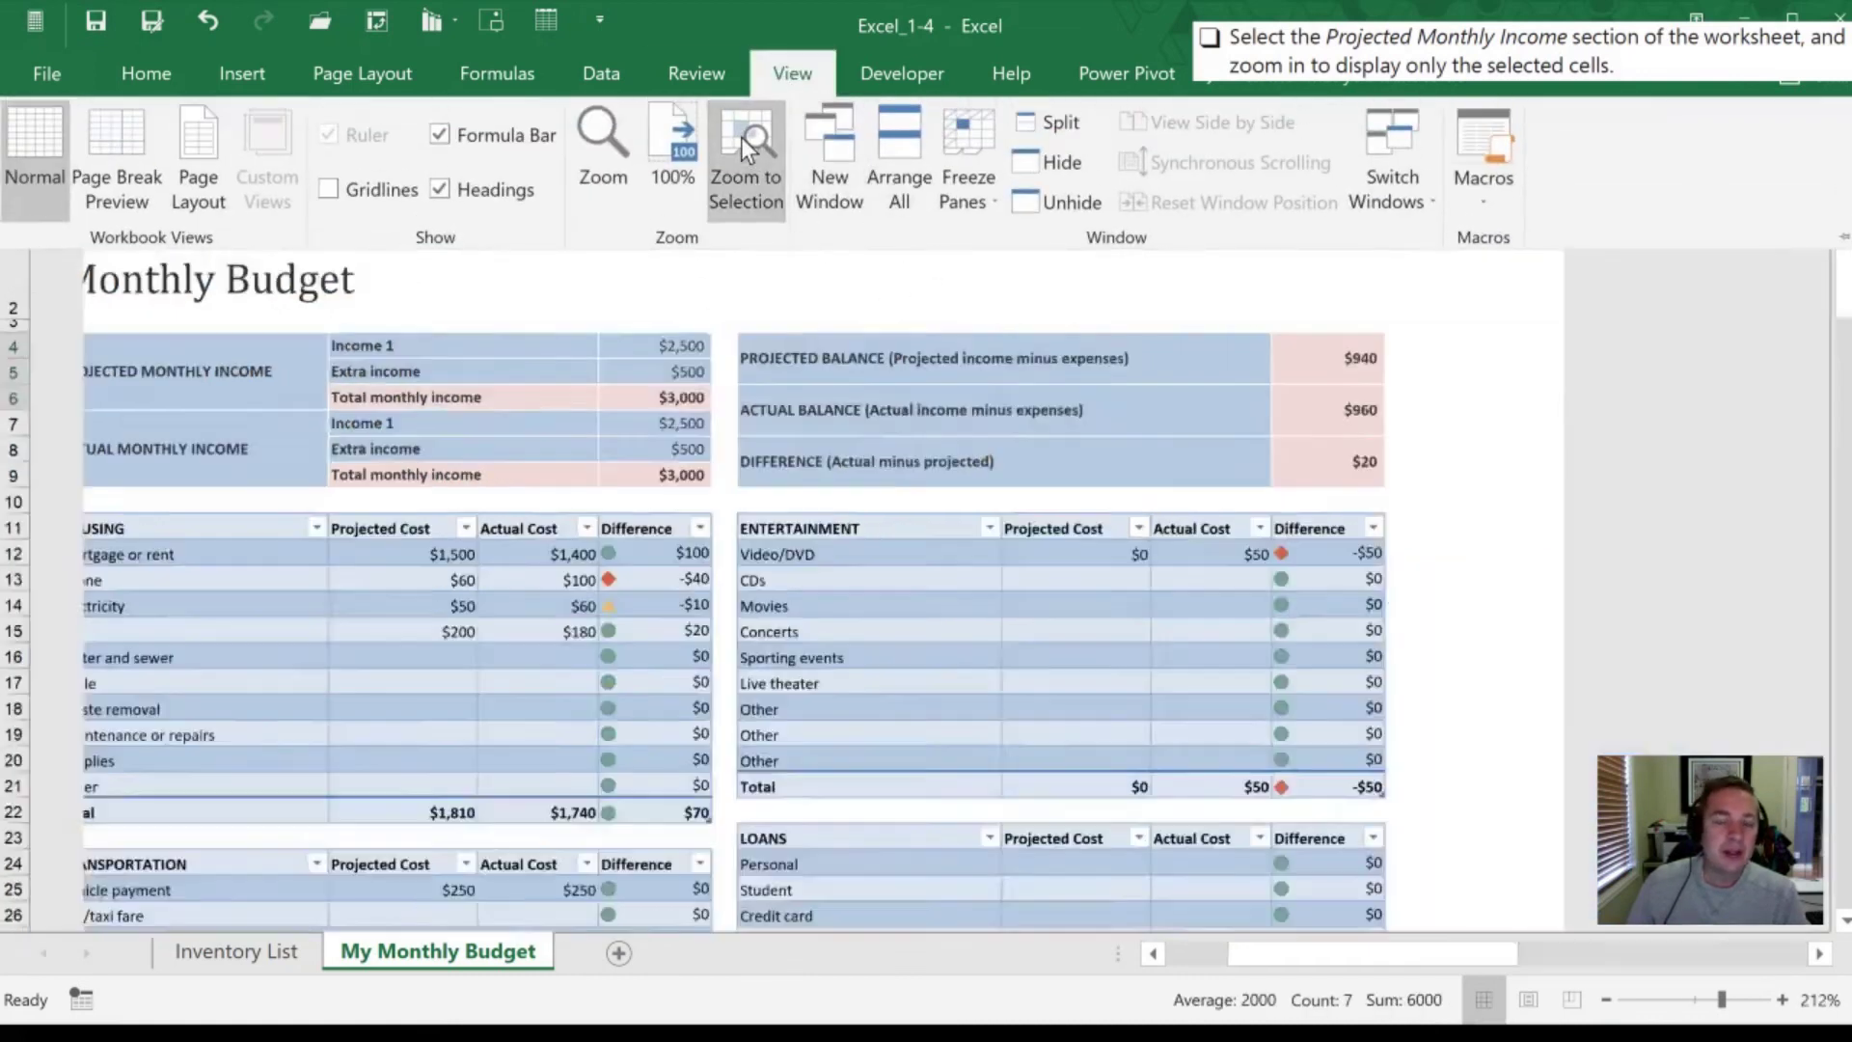